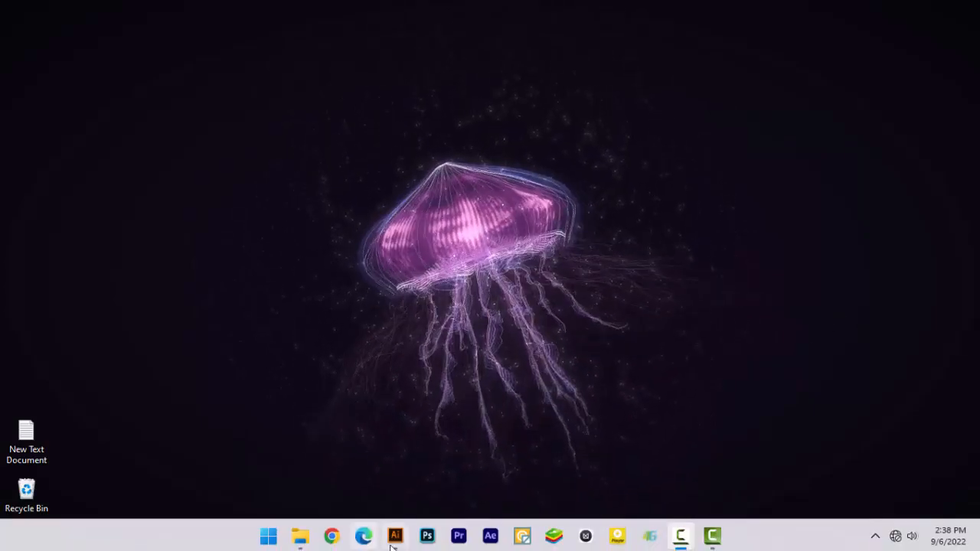
- Switch to Illustrator and examine the layout of the finished food promotion design
left_click(398, 538)
key("ctrl+space")
left_click(537, 261)
left_click_drag(537, 261, 568, 264)
left_click_drag(269, 257, 413, 304)
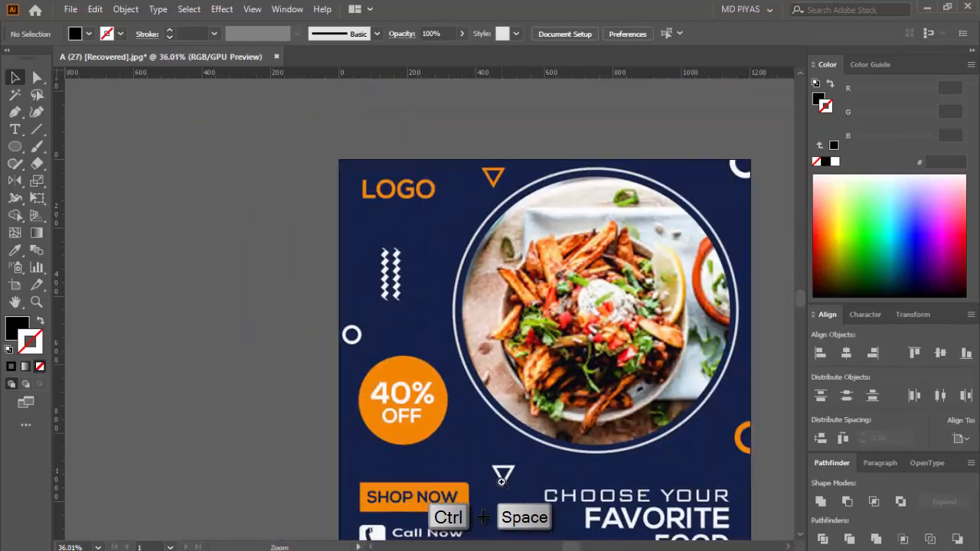
left_click_drag(455, 528, 433, 364)
mouse_move(432, 374)
left_mouse_down()
mouse_move(450, 381)
mouse_move(422, 383)
left_mouse_up()
left_click_drag(516, 422, 458, 393)
left_click_drag(510, 286, 486, 361)
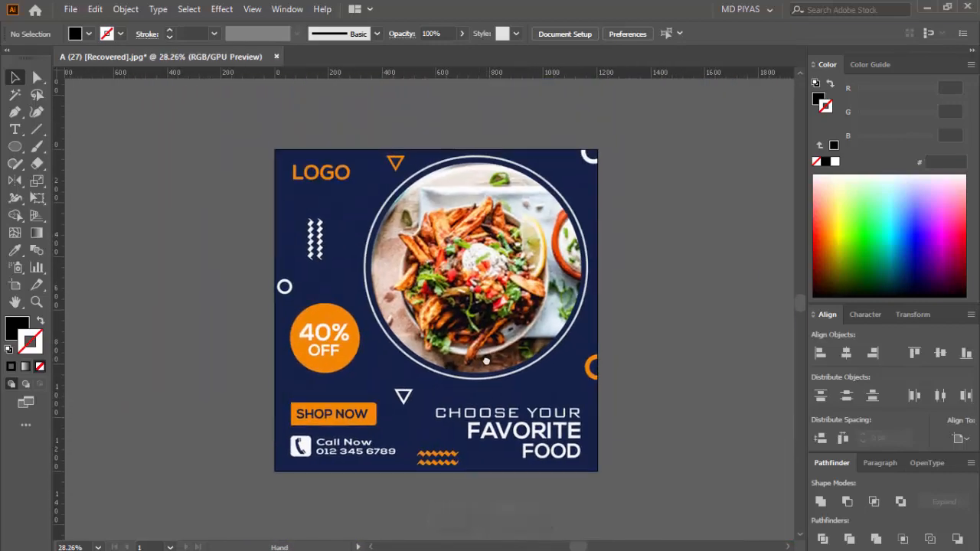
left_click_drag(495, 271, 516, 272)
- Create a new 1200 × 1200 px document named Project 34 in RGB colour at 72 ppi
left_click(68, 13)
left_click(98, 25)
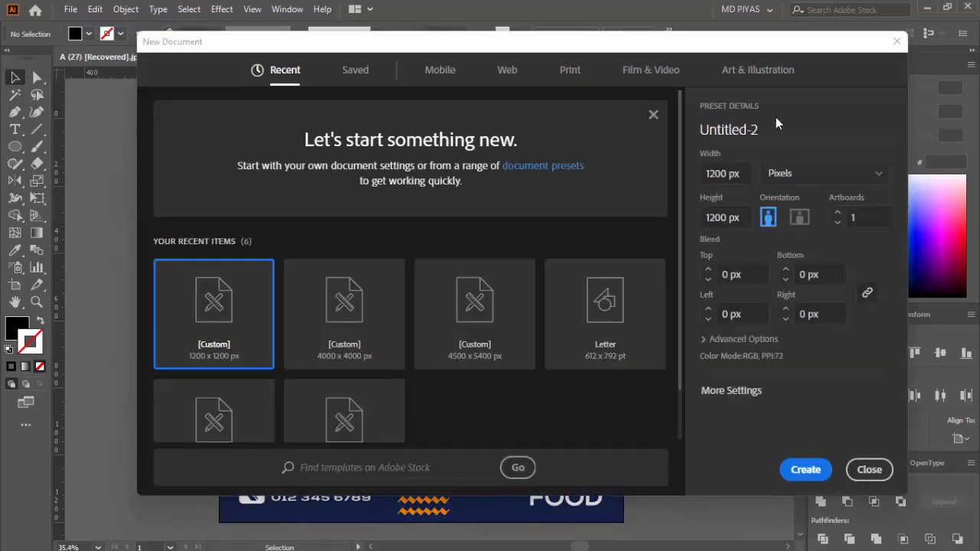
left_click(776, 126)
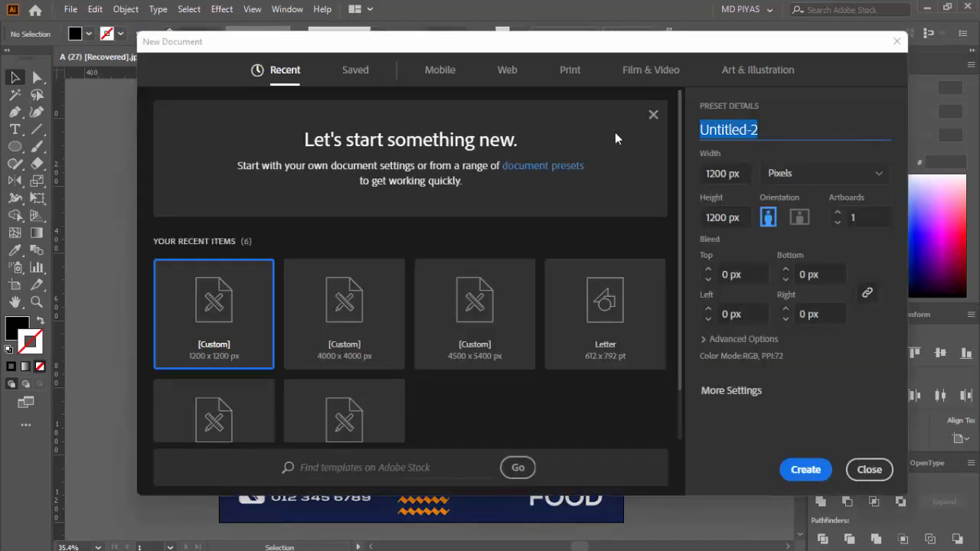
key("BackSpace")
type("Pr")
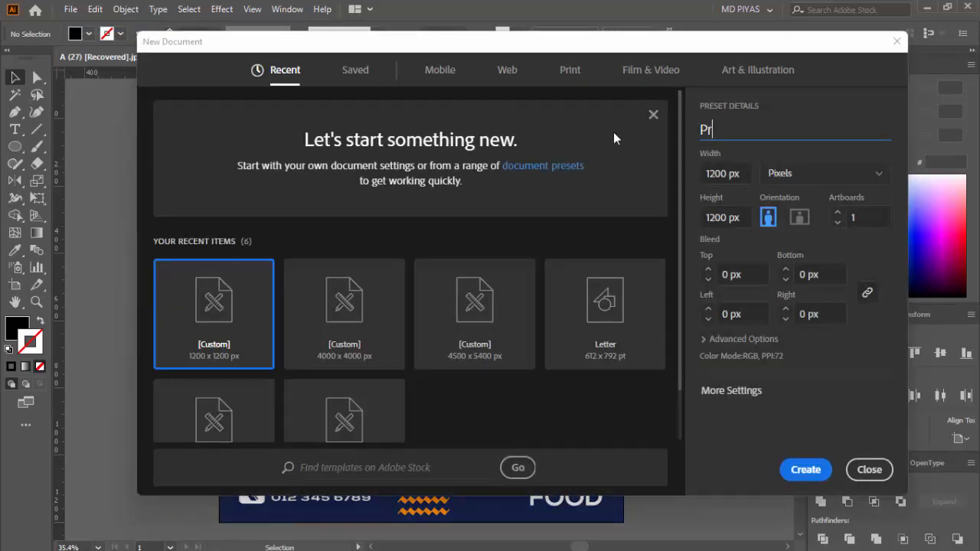
type("oject 34")
left_click(747, 340)
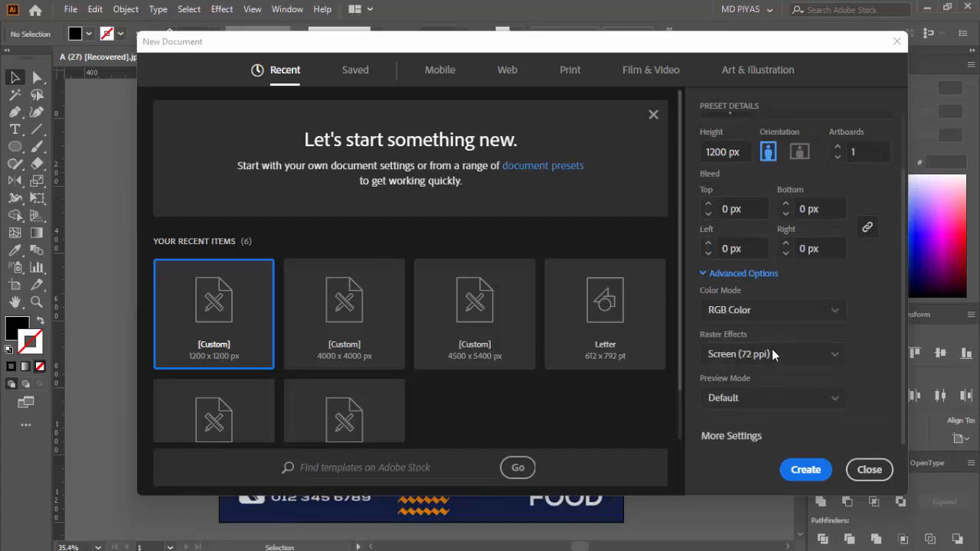
left_click(808, 475)
- Create a rectangle 1200 px wide and 1200 px high
key("ctrl+space")
left_click_drag(606, 392, 488, 286)
key("m")
left_click(512, 261)
type("1200")
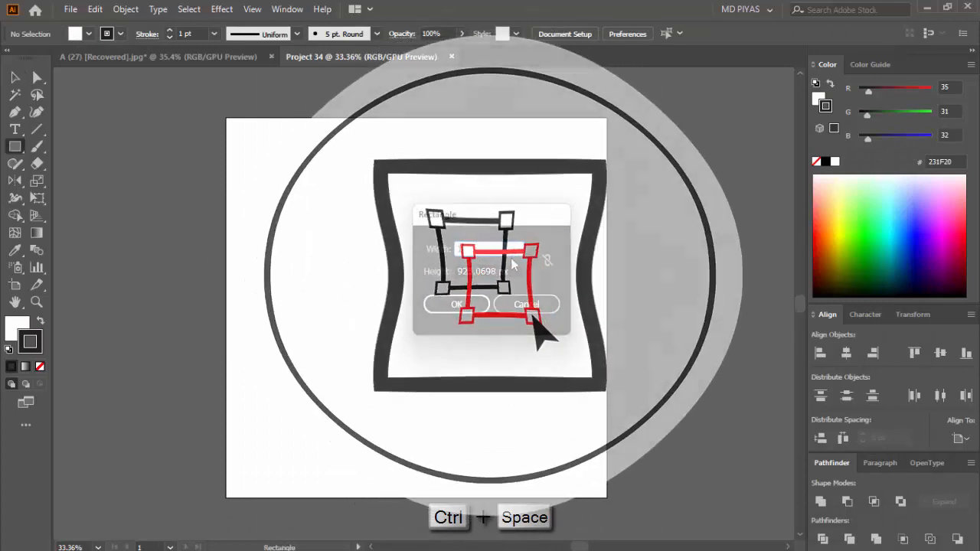
key("Tab")
type("1")
key("Return")
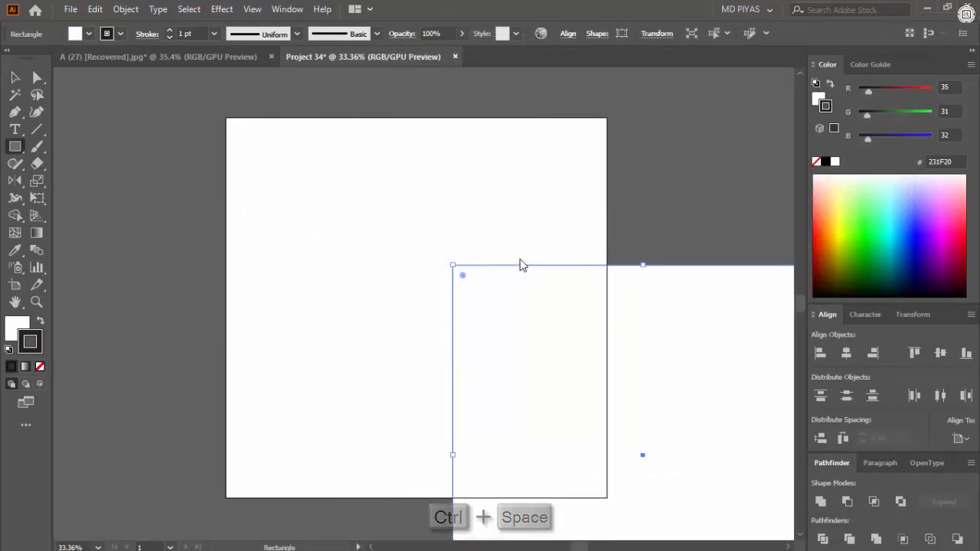
- Centre the rectangle horizontally and vertically on the artboard and remove its fill
key("v")
left_click(846, 353)
left_click(941, 353)
left_click(671, 254)
key("ctrl+a")
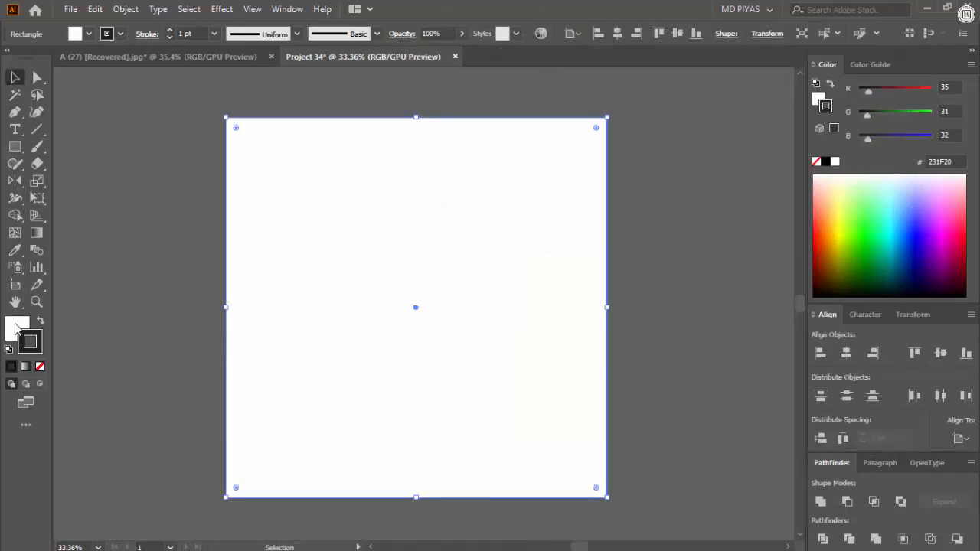
left_click(96, 305)
left_click(608, 184)
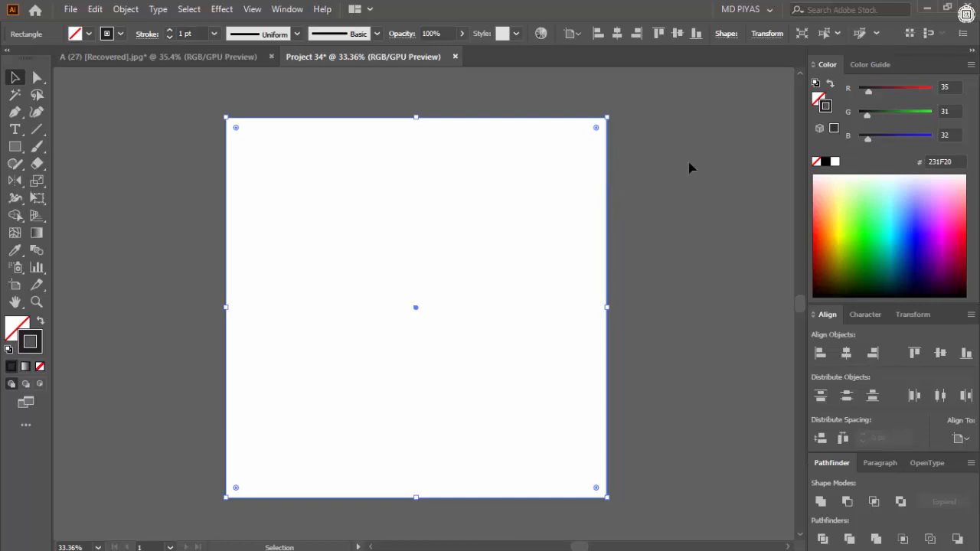
- Offset the rectangle's path by -50 px to make an inner margin frame
left_click(125, 9)
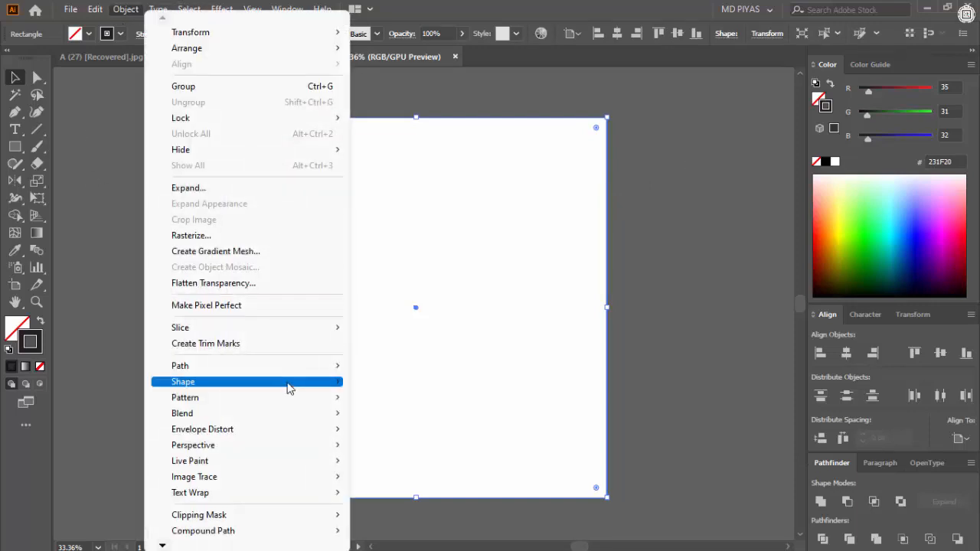
mouse_move(305, 373)
left_click(400, 235)
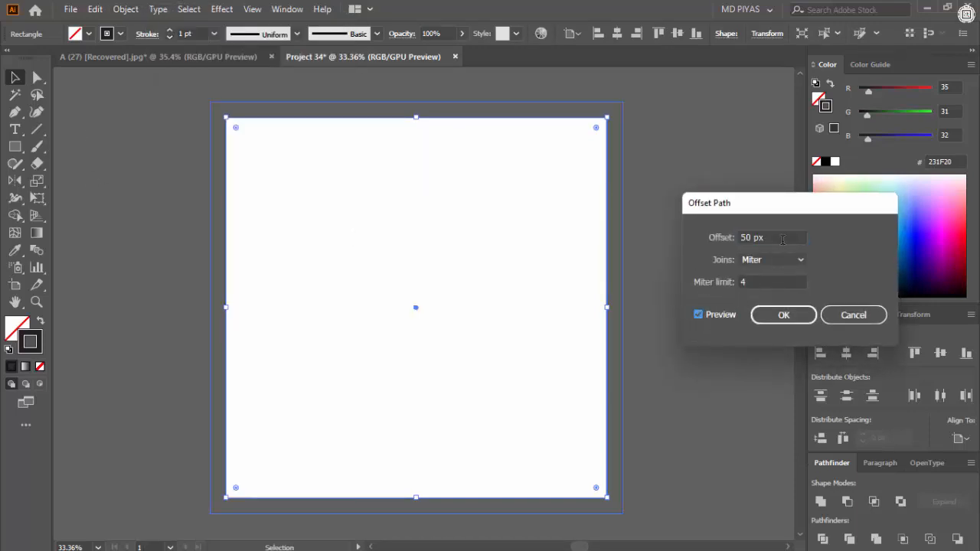
type("-50")
key("Return")
left_click(647, 228)
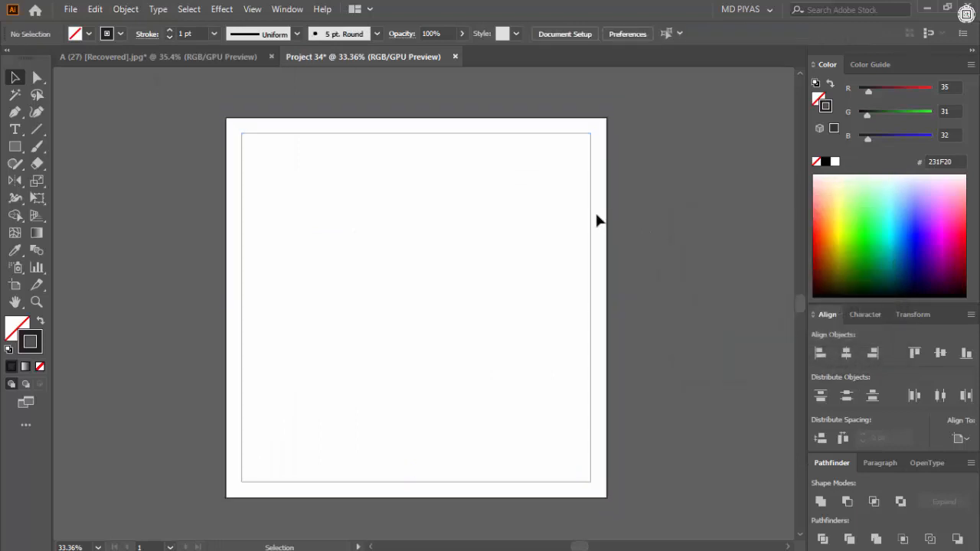
- Delete the outer rectangle and convert the inner frame into guides
left_click(605, 215)
key("Delete")
right_click(547, 233)
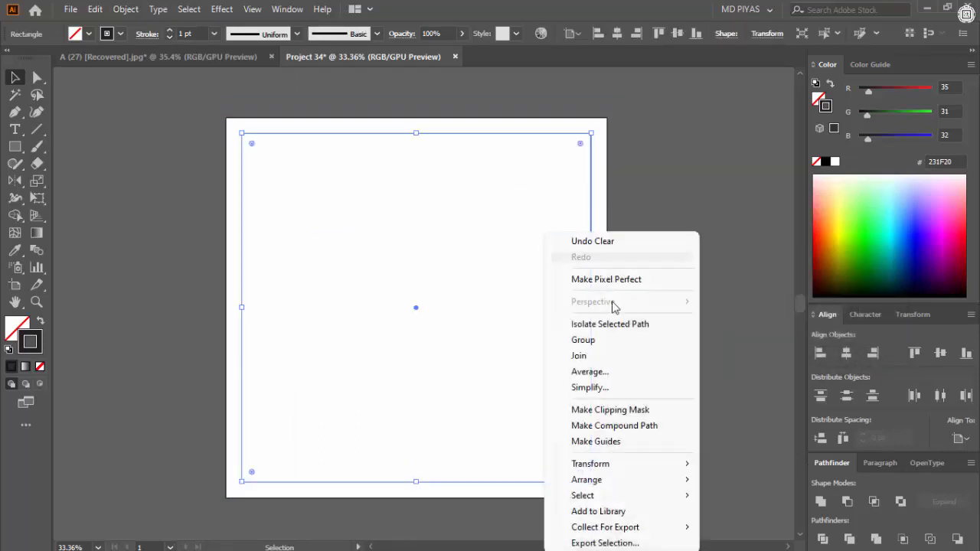
left_click(596, 440)
- Bring the reference food design into Project 34 and centre it on the artboard
key("ctrl+Tab")
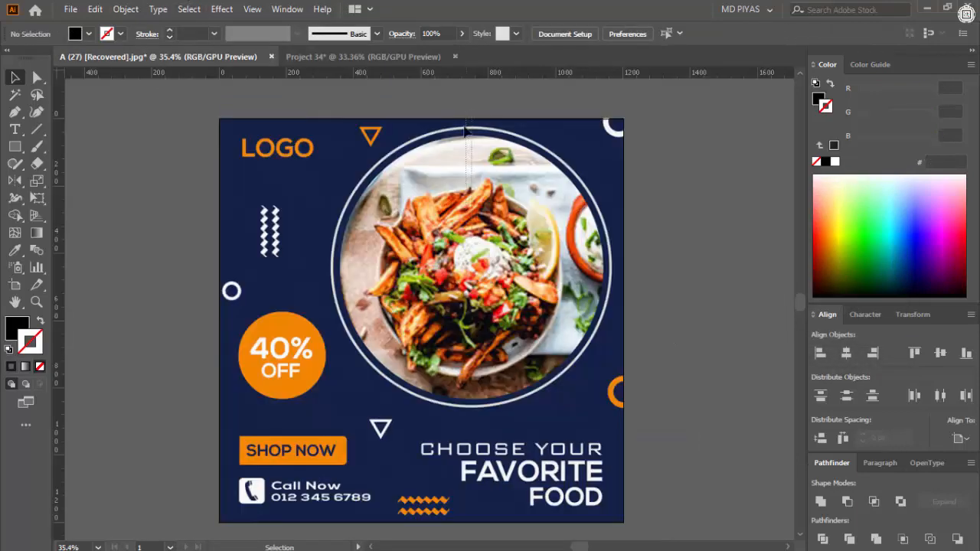
key("ctrl+alt+2")
left_click_drag(450, 188, 561, 233)
left_click(847, 353)
left_click(941, 353)
left_click(689, 304)
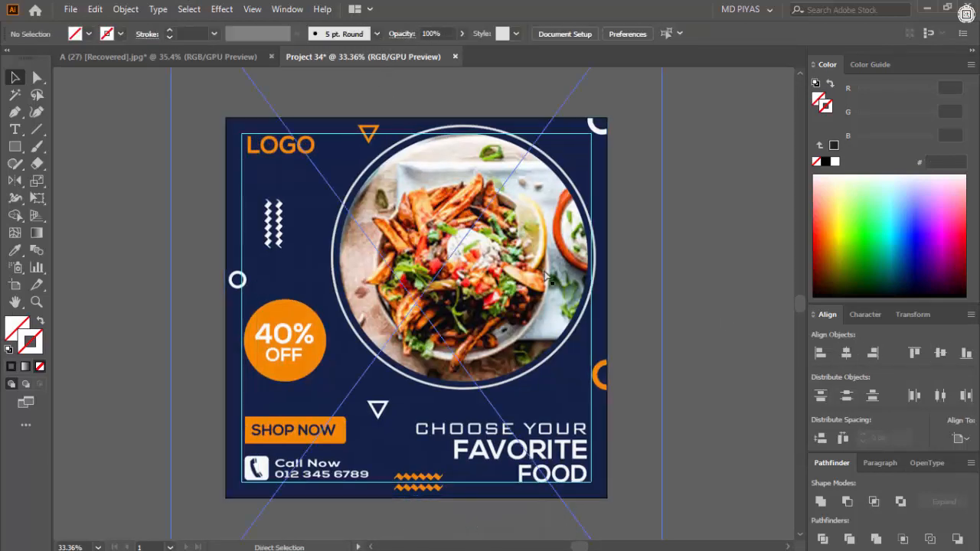
- Lock the reference image on the artboard as a tracing template
key("ctrl+space")
left_click_drag(519, 270, 398, 251)
key("ctrl+space")
left_click_drag(523, 253, 490, 234)
left_click_drag(421, 256, 543, 256)
left_click(435, 277)
key("ctrl+2")
- Draw an unfilled circle with the Ellipse tool over the round food photo
key("ctrl+space")
left_click_drag(543, 257, 471, 290)
left_click_drag(392, 257, 435, 277)
left_click_drag(15, 147, 82, 181)
mouse_move(394, 288)
left_mouse_down()
mouse_move(536, 337)
mouse_move(531, 354)
left_mouse_up()
- Give the circle a red stroke by raising its red value to 255, and deselect it
left_click(11, 368)
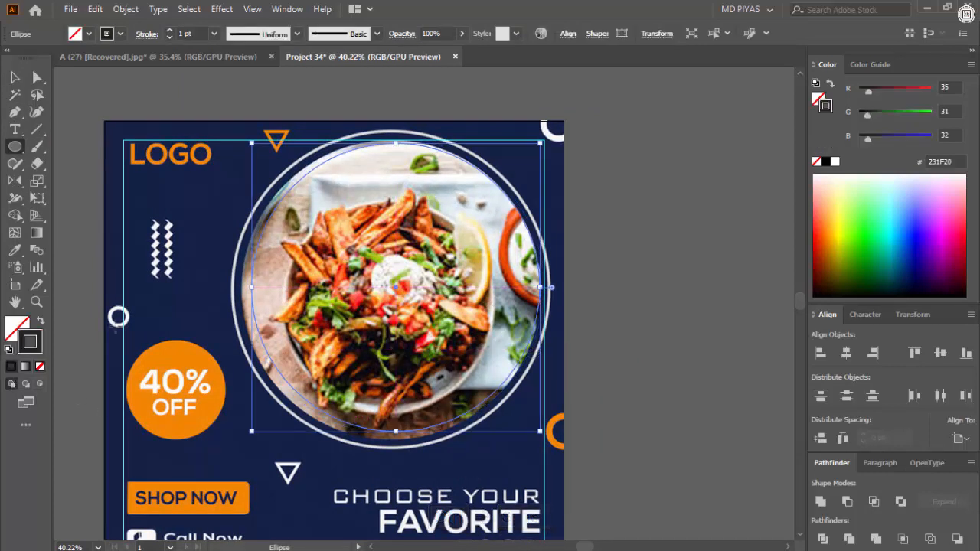
left_click_drag(867, 92, 938, 94)
left_click(18, 77)
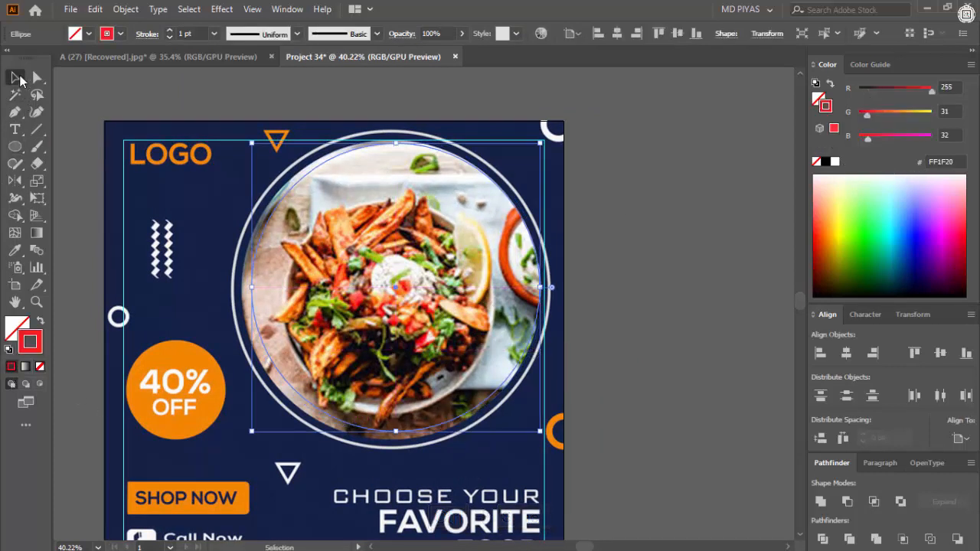
left_click(724, 229)
- Move and resize the red circle so its outline follows the edge of the round food photo
key("ctrl+space")
mouse_move(264, 380)
left_mouse_down()
mouse_move(421, 456)
mouse_move(341, 453)
left_mouse_up()
key("ctrl+space")
left_click_drag(612, 348, 521, 300)
left_click(451, 342)
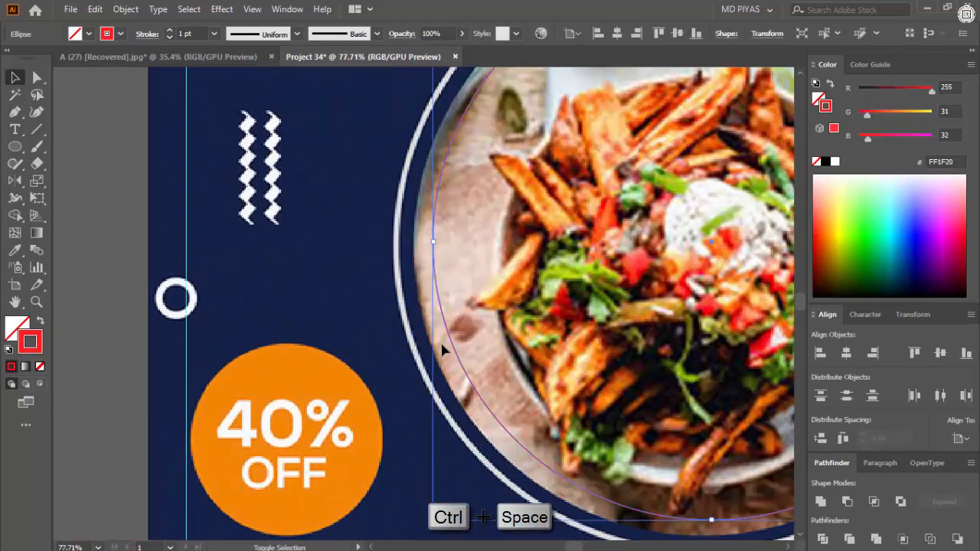
left_click_drag(434, 244, 415, 251)
key("ctrl+space")
left_click_drag(479, 297, 439, 299)
left_click_drag(592, 89, 634, 95)
left_click_drag(544, 406, 537, 324)
left_click_drag(456, 253, 480, 220)
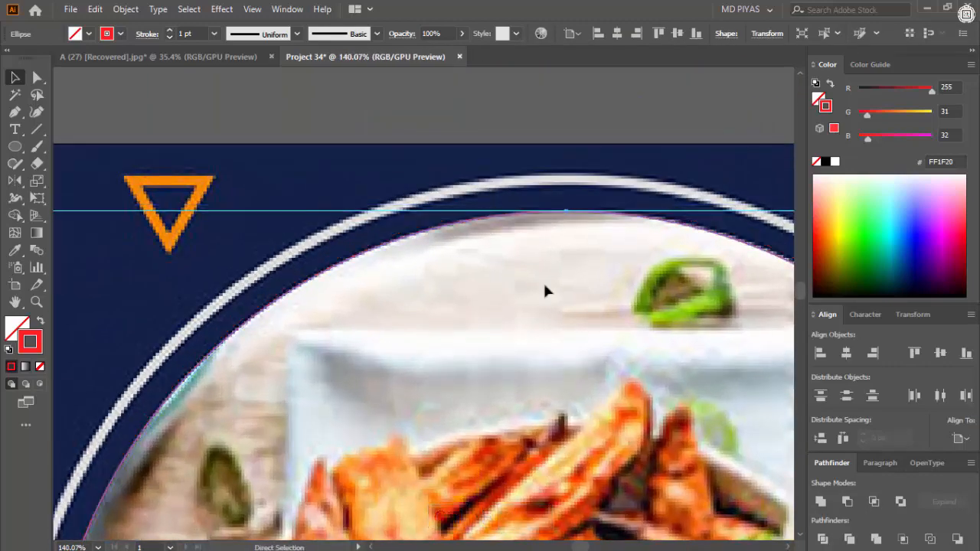
- Inspect how closely the red circle follows the food photo's edge all around
key("ctrl+space")
left_click_drag(545, 285, 498, 288)
left_click_drag(523, 528, 578, 360)
left_click_drag(422, 306, 430, 320)
left_click_drag(406, 284, 183, 288)
left_click_drag(184, 287, 122, 452)
left_click_drag(138, 274, 657, 268)
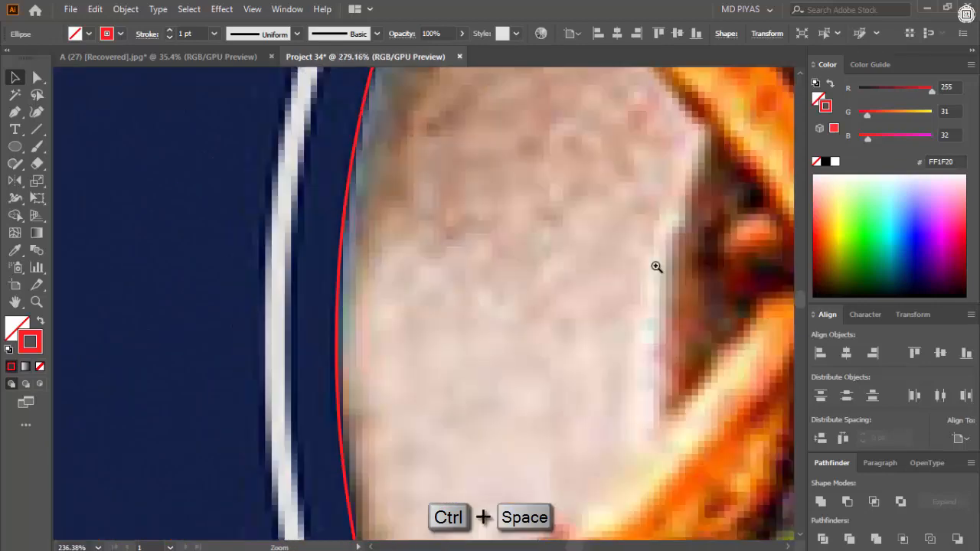
left_click_drag(353, 276, 487, 276)
left_click_drag(487, 277, 412, 410)
left_click_drag(420, 293, 200, 306)
left_click_drag(191, 341, 147, 132)
left_click(553, 293)
left_click_drag(546, 293, 463, 295)
left_click_drag(476, 173, 615, 172)
left_click_drag(615, 172, 776, 171)
left_click_drag(523, 200, 601, 222)
left_click_drag(602, 218, 348, 220)
left_click_drag(582, 400, 476, 368)
mouse_move(513, 383)
left_mouse_down()
mouse_move(611, 378)
mouse_move(513, 377)
left_mouse_up()
left_click_drag(449, 139, 471, 197)
left_click_drag(471, 197, 566, 201)
left_click(483, 224)
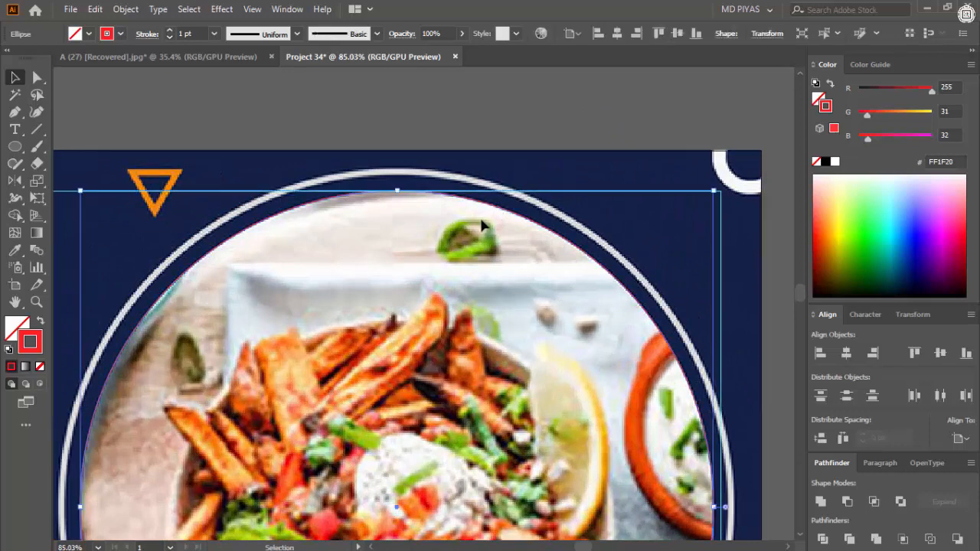
key("alt+o")
key("p")
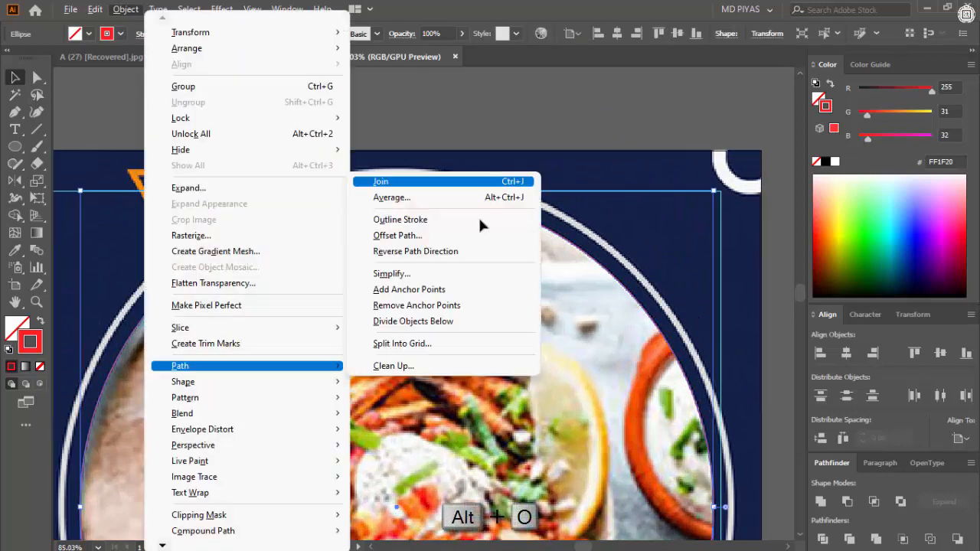
key("o")
left_click(833, 315)
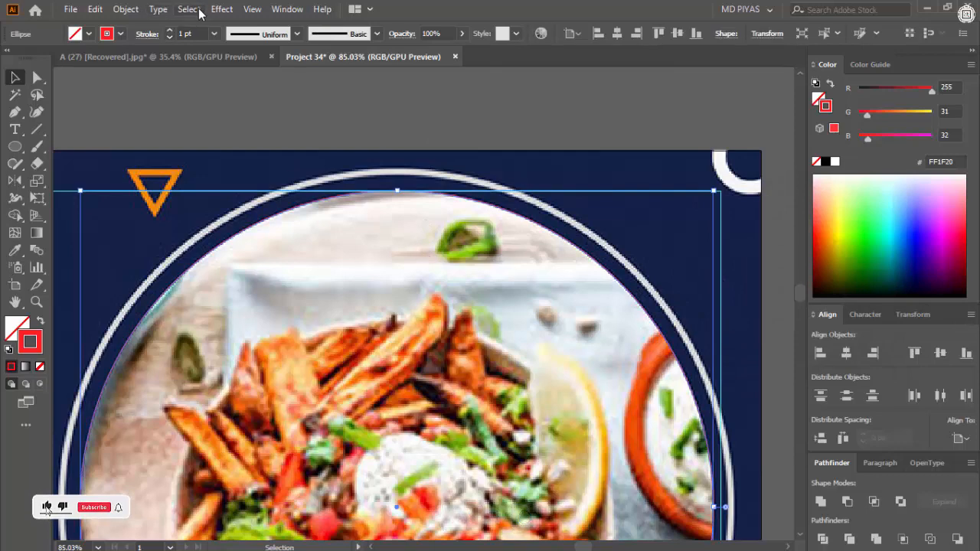
- Offset the photo circle's path outward by 23 px to trace the surrounding white ring
left_click(126, 10)
mouse_move(229, 366)
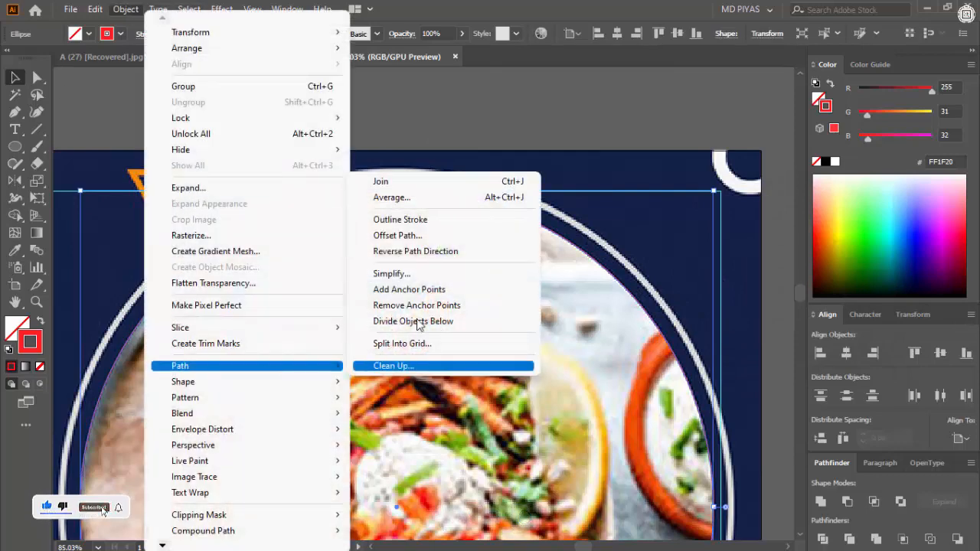
left_click(418, 237)
left_click(721, 314)
left_click_drag(772, 236, 673, 242)
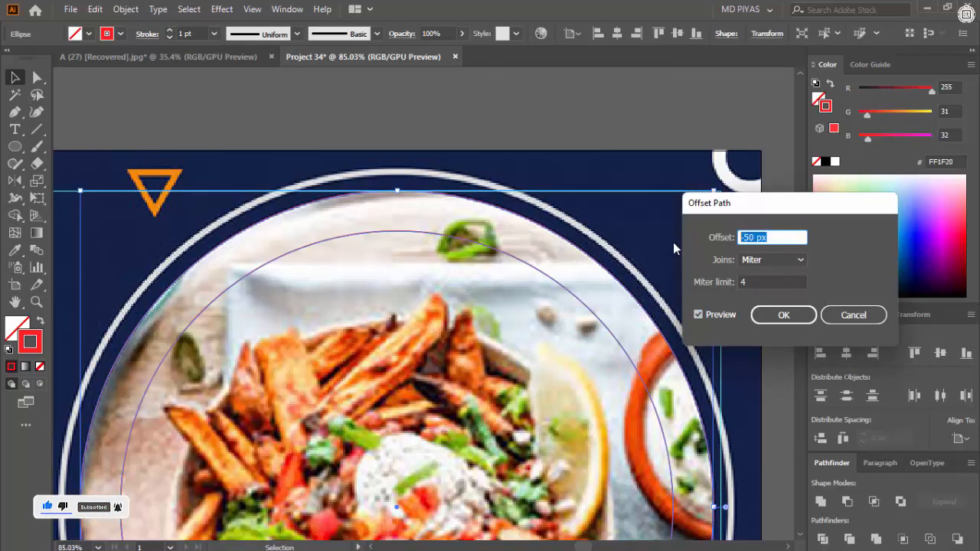
type("0")
scroll(751, 237, "up", 20)
scroll(750, 236, "up", 2)
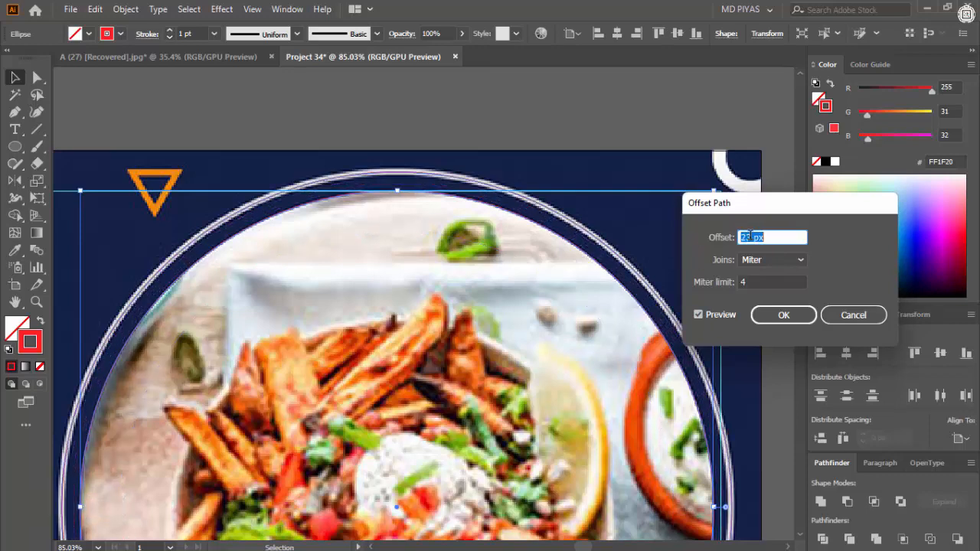
left_click(783, 314)
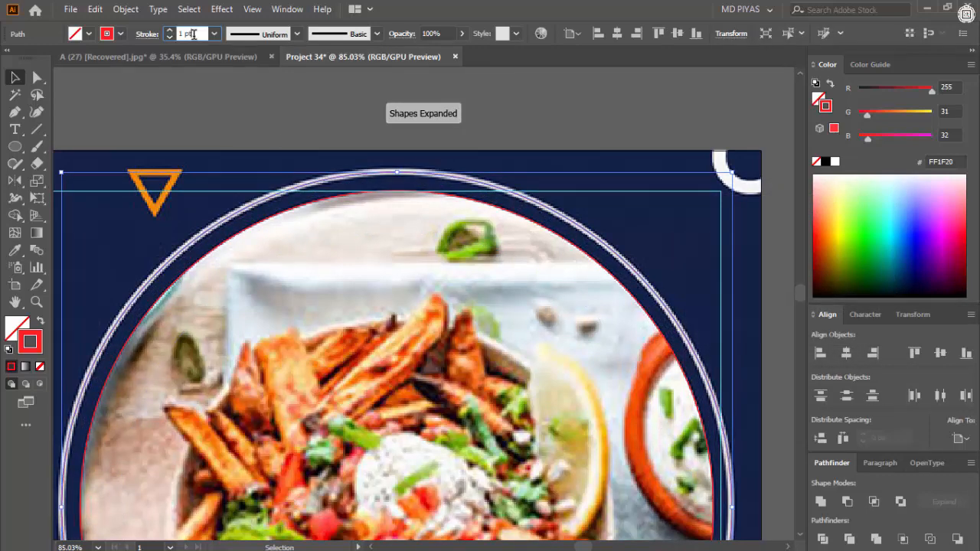
- Set the outer ring's stroke weight to 7 pt and deselect it
left_click(188, 34)
scroll(188, 33, "up", 9)
scroll(194, 34, "down", 4)
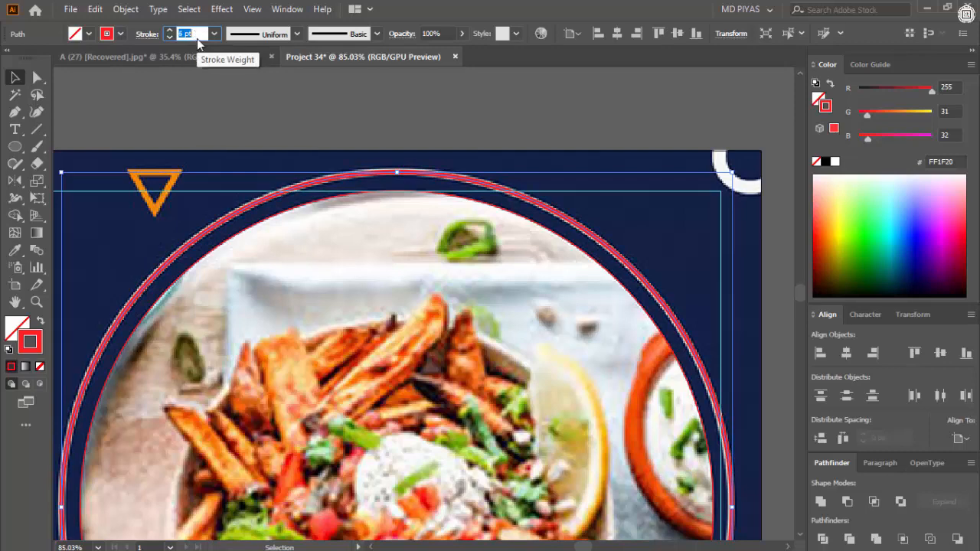
scroll(197, 39, "up", 1)
left_click(494, 96)
- Draw a circle with the Ellipse tool over the orange 40% OFF badge
left_click_drag(562, 202, 260, 230)
left_click_drag(413, 296, 536, 311)
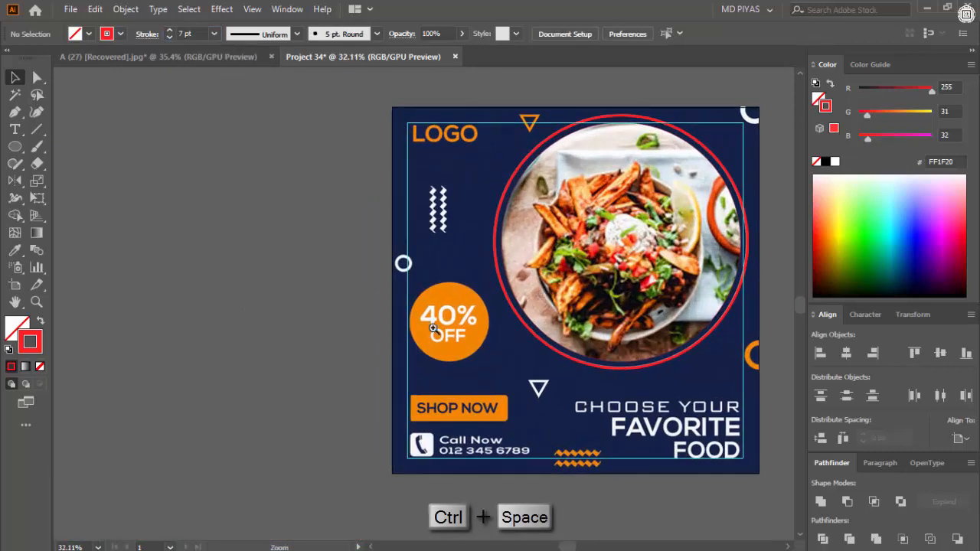
left_click_drag(435, 330, 572, 344)
left_click(13, 146)
left_click_drag(519, 363, 609, 368)
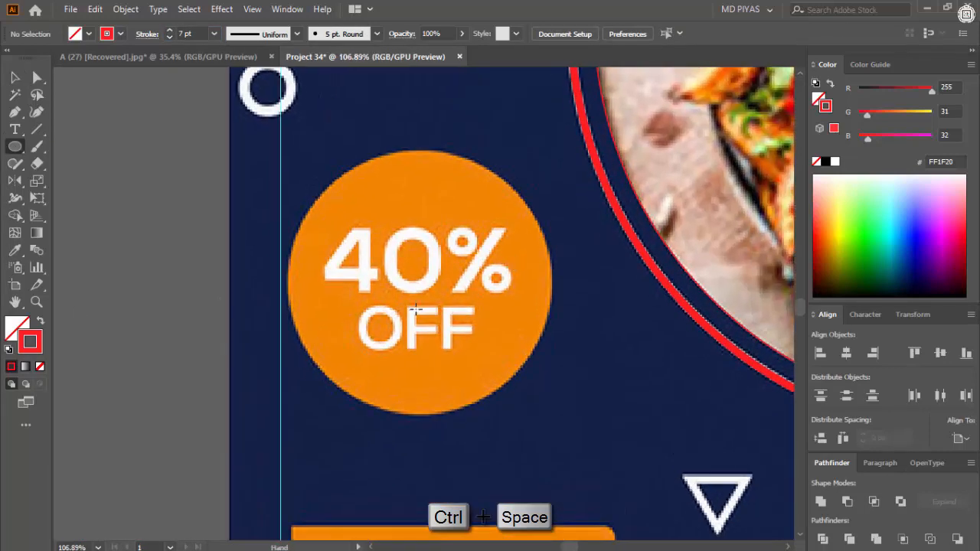
left_click_drag(433, 288, 553, 325)
left_click_drag(405, 167, 547, 219)
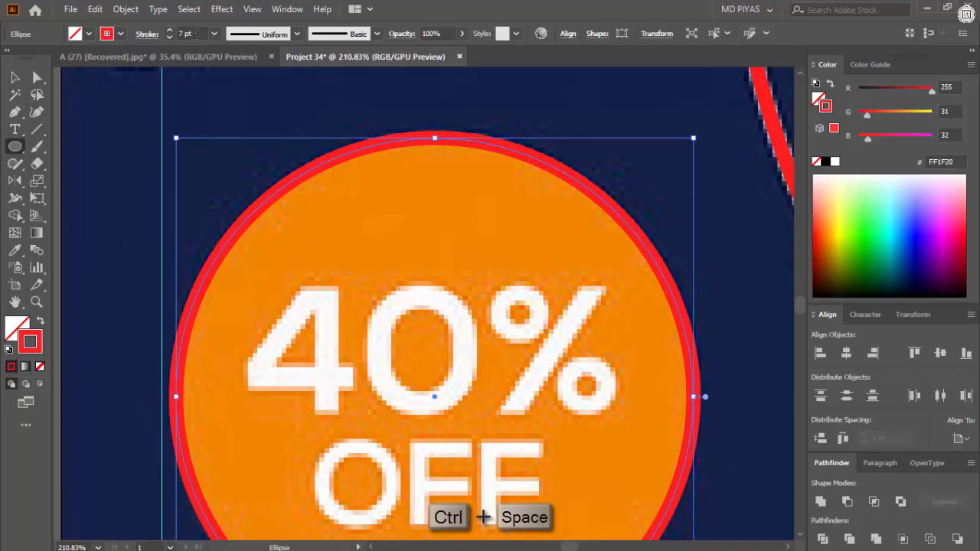
- Set the badge circle's stroke to 1 pt and extend it to the badge's upper edge
left_click(145, 37)
type("1")
key("Return")
mouse_move(436, 138)
left_mouse_down()
mouse_move(487, 218)
mouse_move(455, 306)
left_mouse_up()
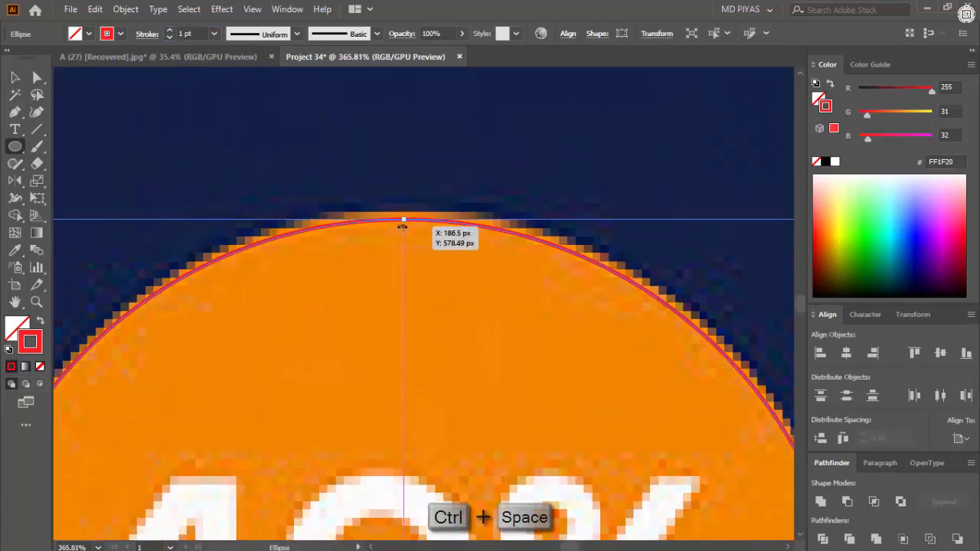
left_click_drag(403, 221, 403, 213)
- Draw a rectangle with the Rectangle tool over the orange SHOP NOW button
left_click_drag(526, 192, 418, 256)
left_click_drag(418, 257, 307, 280)
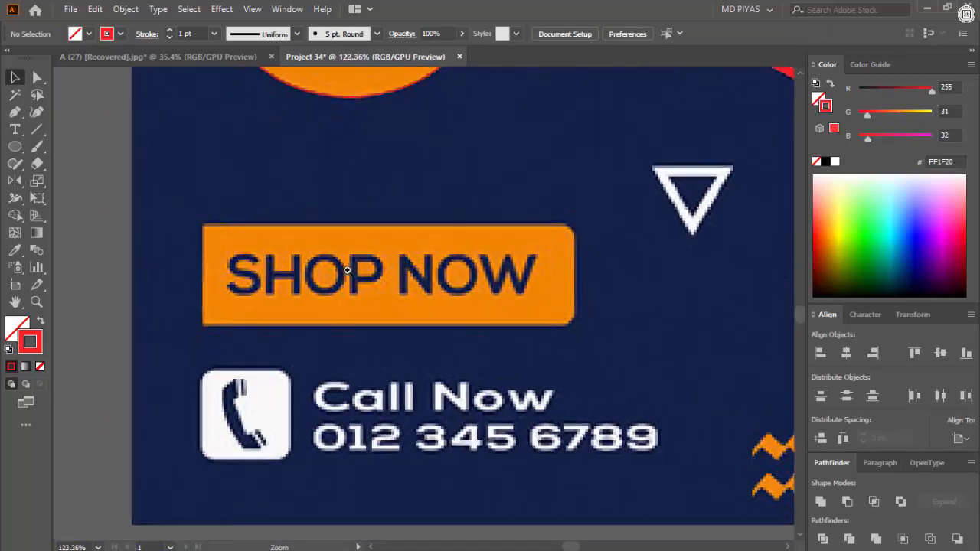
left_click(14, 146)
left_click(76, 146)
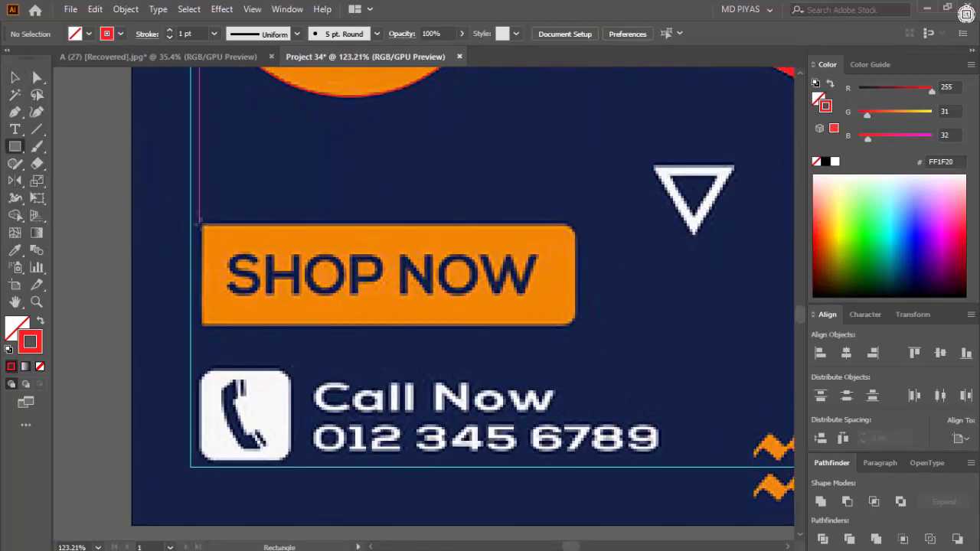
left_click_drag(271, 282, 264, 320)
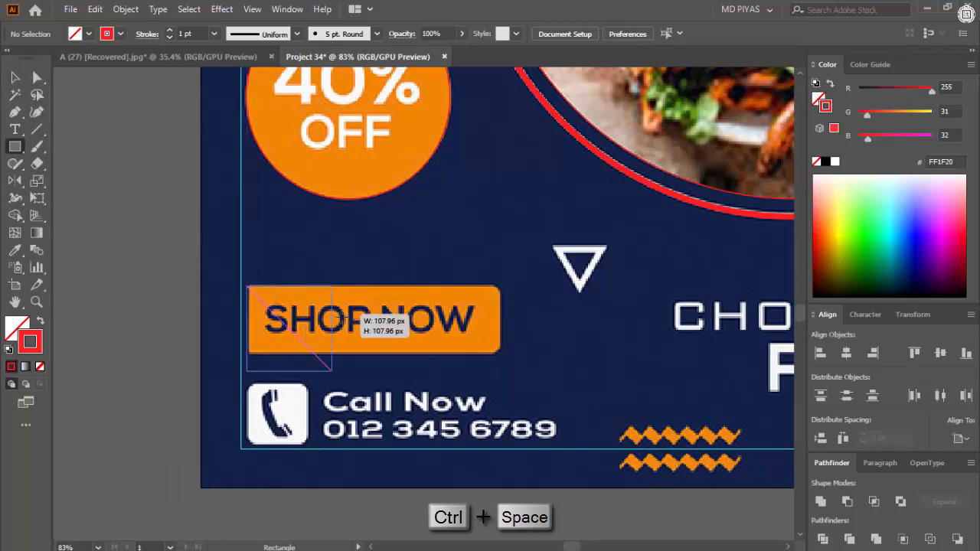
mouse_move(332, 371)
left_mouse_down()
mouse_move(487, 333)
mouse_move(501, 354)
left_mouse_up()
mouse_move(299, 324)
left_mouse_down()
mouse_move(426, 326)
mouse_move(339, 344)
mouse_move(696, 302)
mouse_move(314, 335)
left_mouse_up()
- Fit the rectangle to the SHOP NOW button's edges, round its corners and deselect it
key("v")
left_click_drag(262, 266, 175, 344)
left_click_drag(141, 308, 245, 328)
left_click_drag(396, 350, 245, 272)
left_click_drag(373, 289, 245, 277)
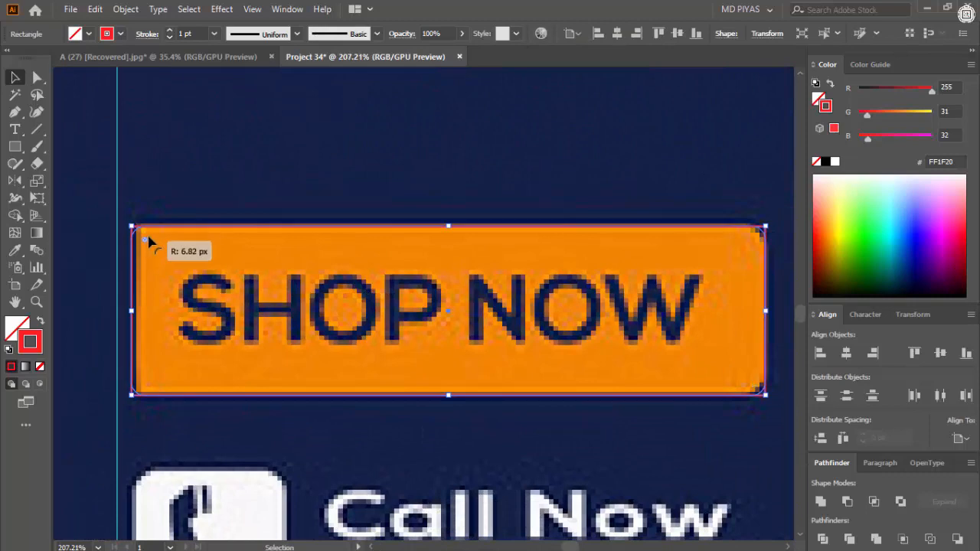
left_click_drag(149, 237, 156, 236)
left_click(237, 166)
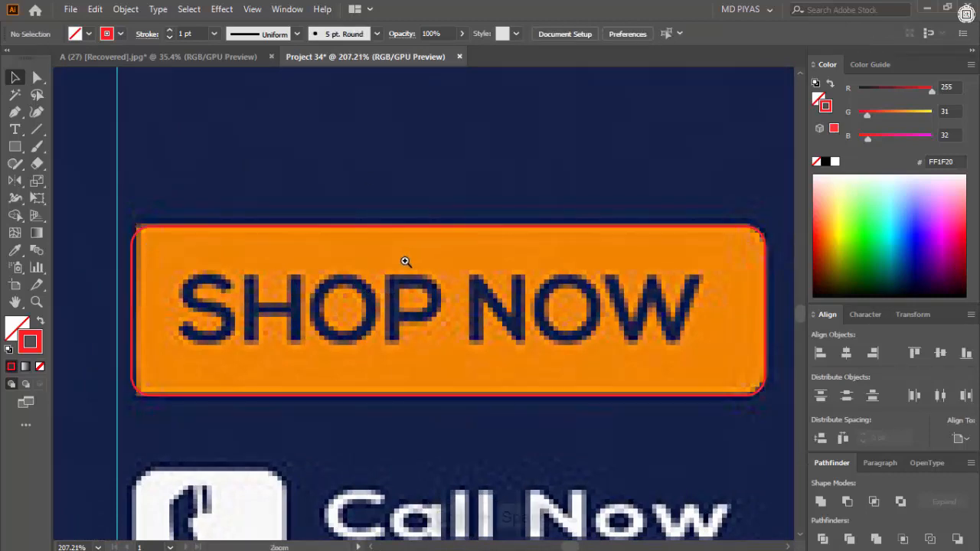
- Create a triangle with the Polygon tool near the orange triangle beside the logo, using a 50 px radius and 3 sides
left_click_drag(406, 262, 329, 265)
left_click_drag(460, 306, 400, 310)
left_click_drag(528, 300, 566, 399)
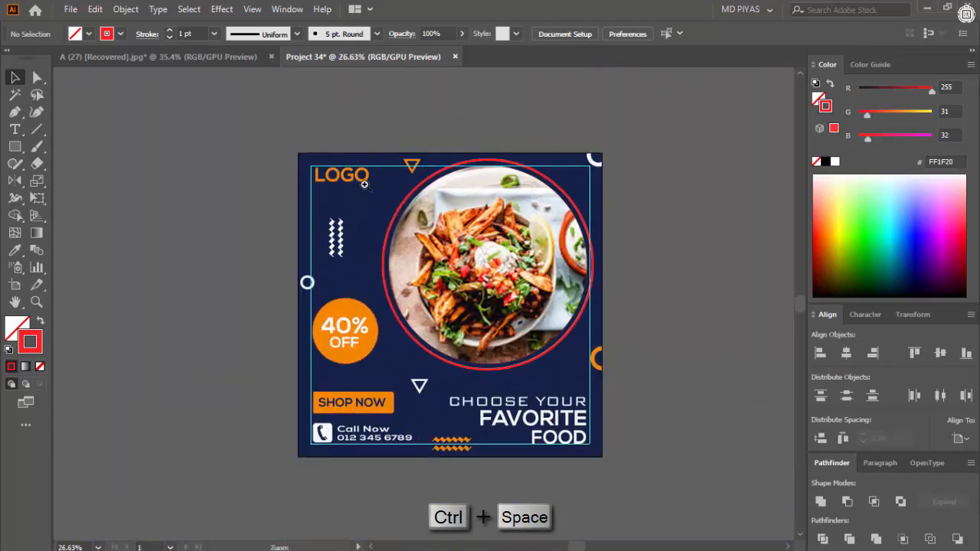
left_click_drag(357, 332, 332, 341)
left_click_drag(526, 432, 577, 344)
left_click_drag(441, 108, 535, 110)
left_click_drag(487, 91, 434, 243)
left_click_drag(10, 150, 77, 199)
left_click(507, 270)
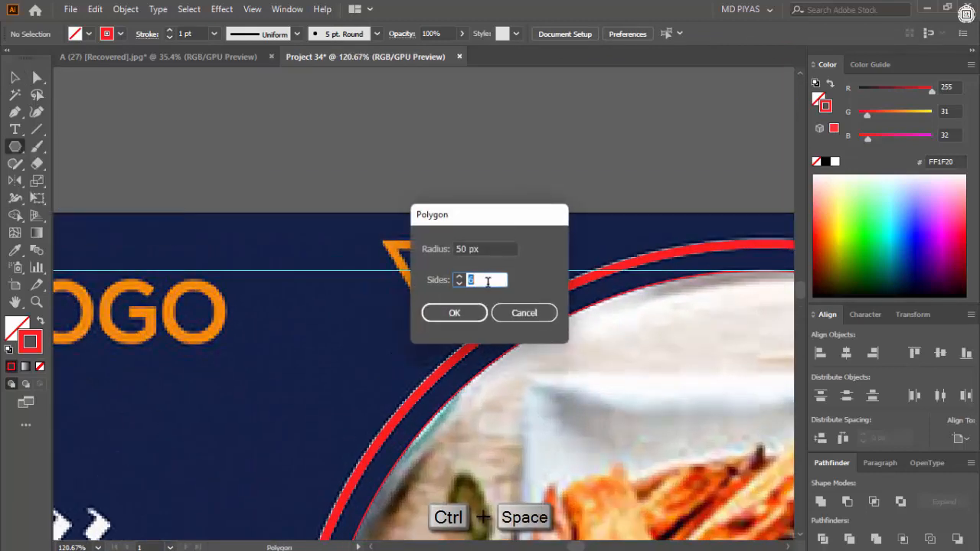
key("Return")
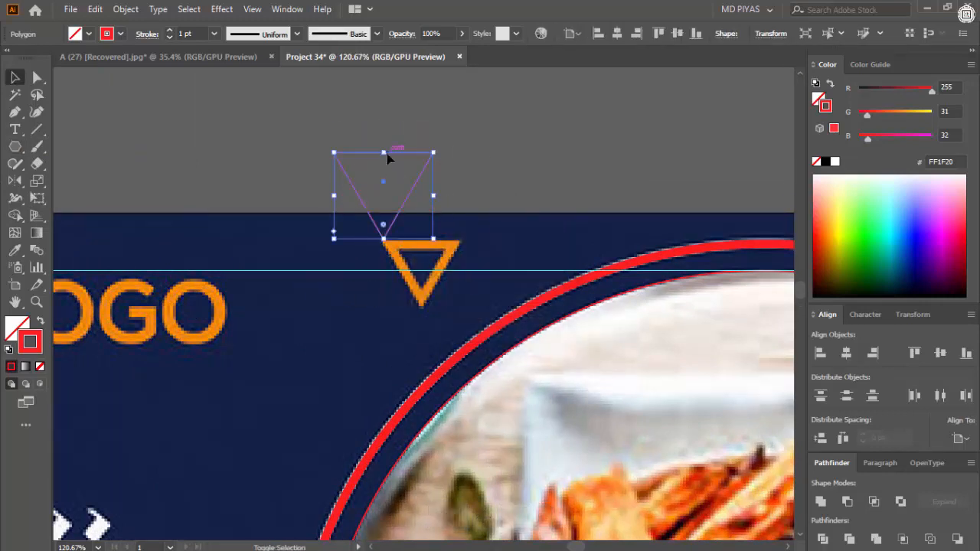
- Place the inverted triangle over the orange triangle outline and scale it to about 53 px wide
key("ctrl+z")
key("ctrl+z")
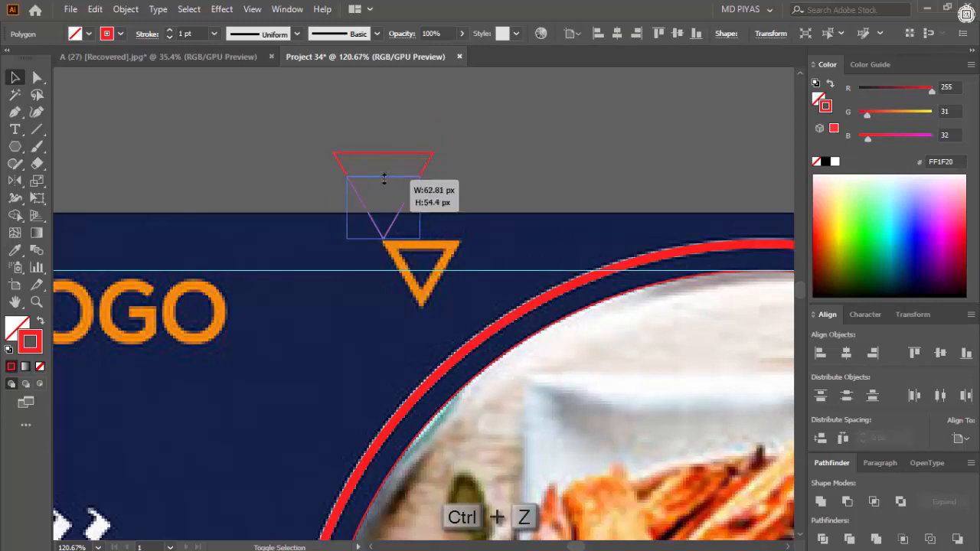
left_click_drag(426, 282, 415, 275)
key("ctrl+space")
left_click_drag(416, 274, 395, 274)
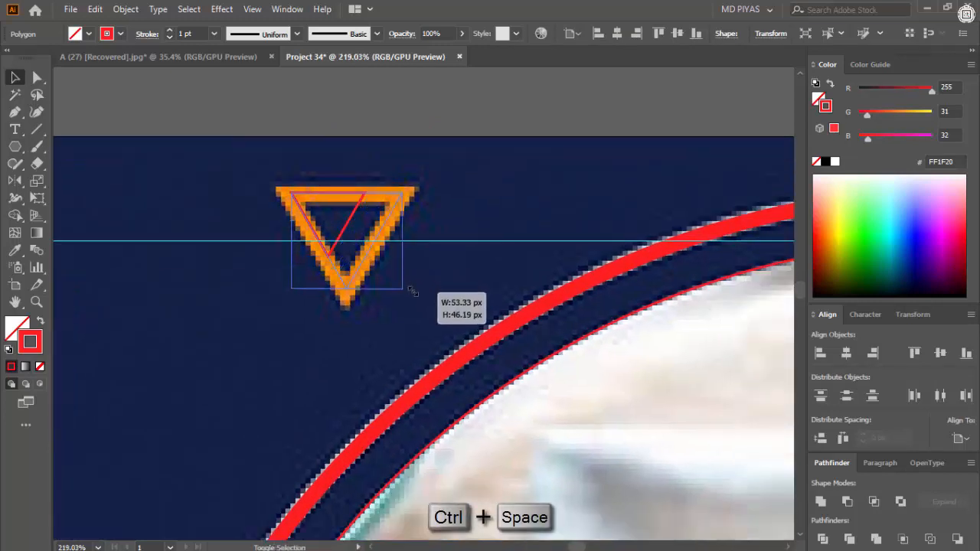
left_click_drag(293, 193, 293, 194)
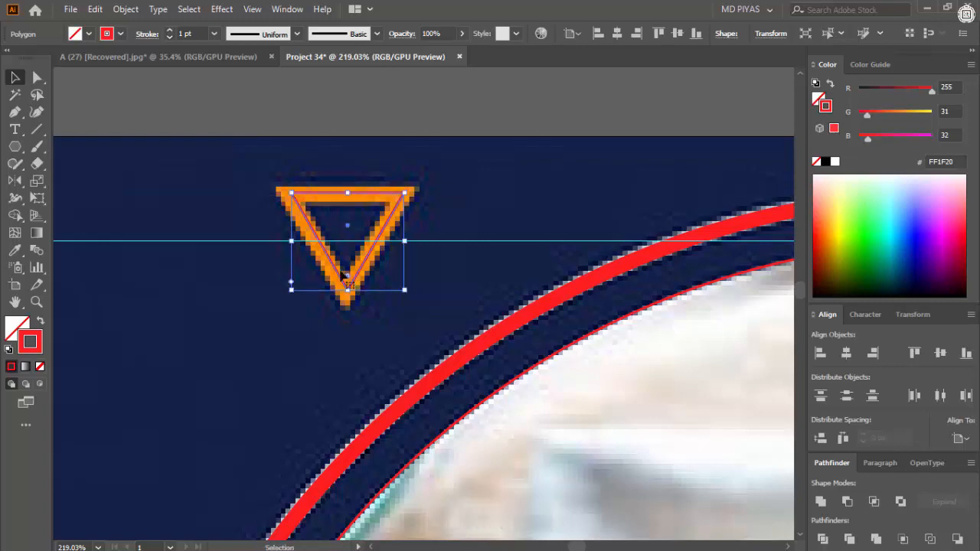
- Stretch the triangle's upper edge to the middle of the orange outline and set its stroke weight to 7 pt
key("ctrl+space")
left_click_drag(344, 276, 529, 287)
left_click(461, 287)
key("ctrl+space")
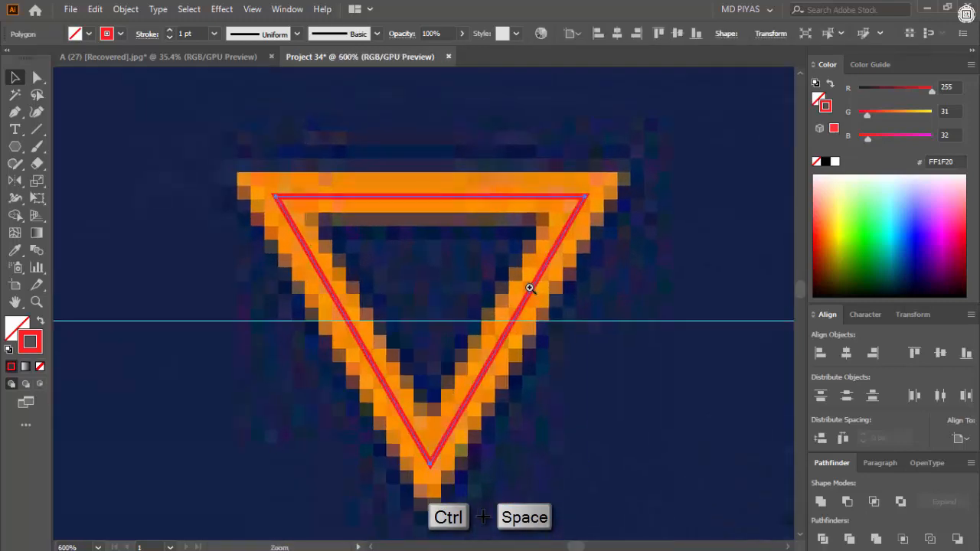
left_click_drag(431, 197, 432, 189)
key("ctrl+space")
left_click_drag(514, 219, 445, 235)
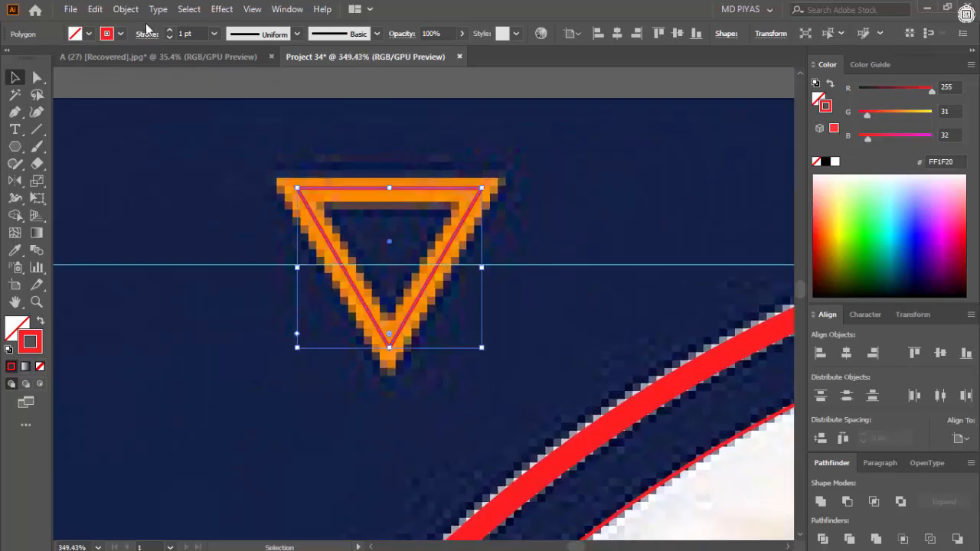
scroll(194, 35, "up", 4)
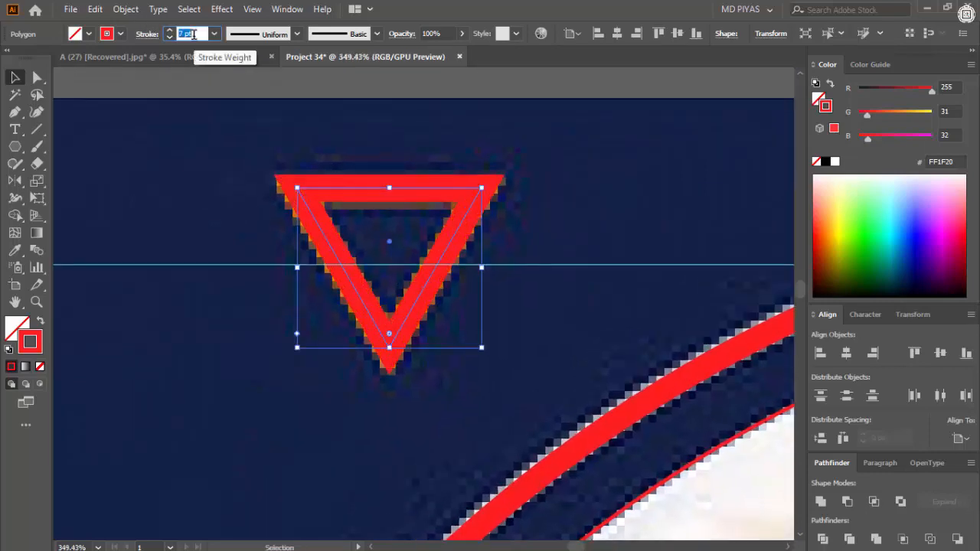
left_click(243, 146)
- Duplicate the traced triangle onto the white triangle below the food photo
key("ctrl+space")
left_click_drag(261, 252, 84, 222)
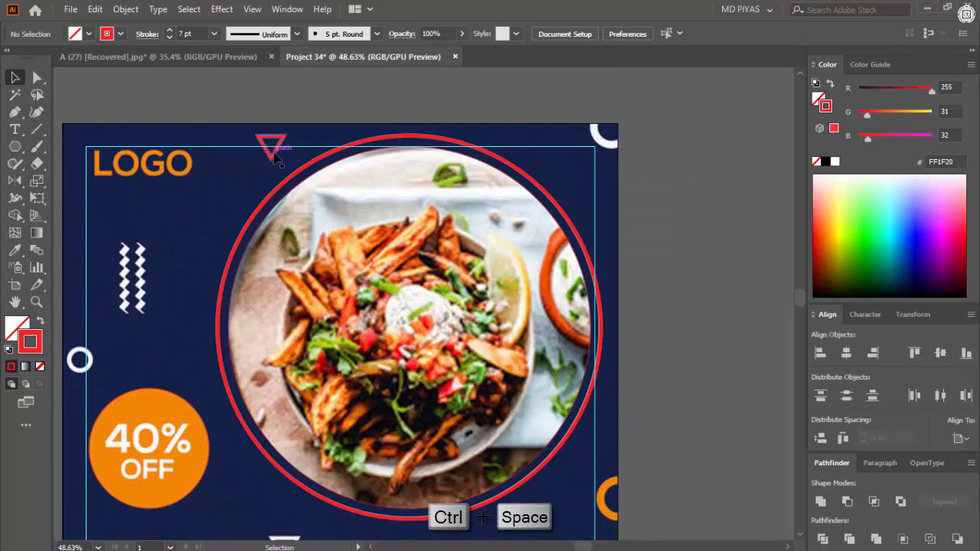
left_click_drag(275, 153, 288, 273)
key("ctrl+space")
left_click_drag(275, 265, 492, 179)
left_click(487, 179)
left_click(494, 199)
key("ctrl+space")
left_click_drag(490, 203, 322, 261)
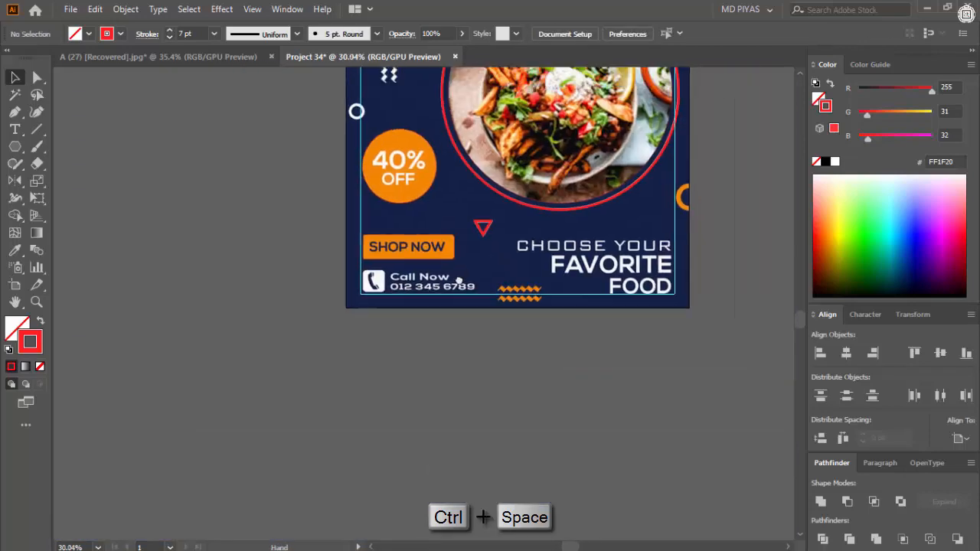
- Draw a circle with the Ellipse tool from the center of the white ring at the artboard's left edge
left_click_drag(458, 281, 344, 333)
key("ctrl+space")
left_click_drag(412, 294, 477, 192)
left_click_drag(476, 80, 395, 334)
right_click(26, 149)
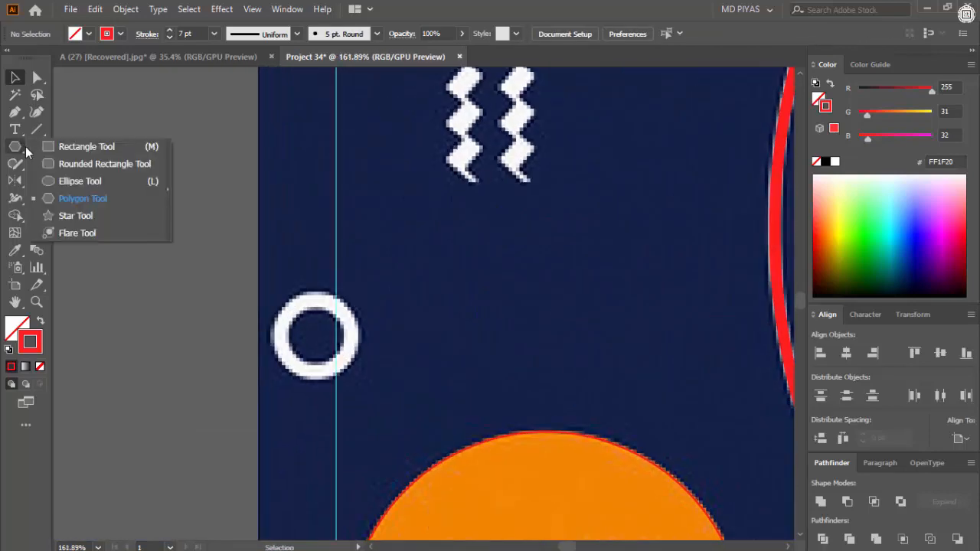
left_click(81, 181)
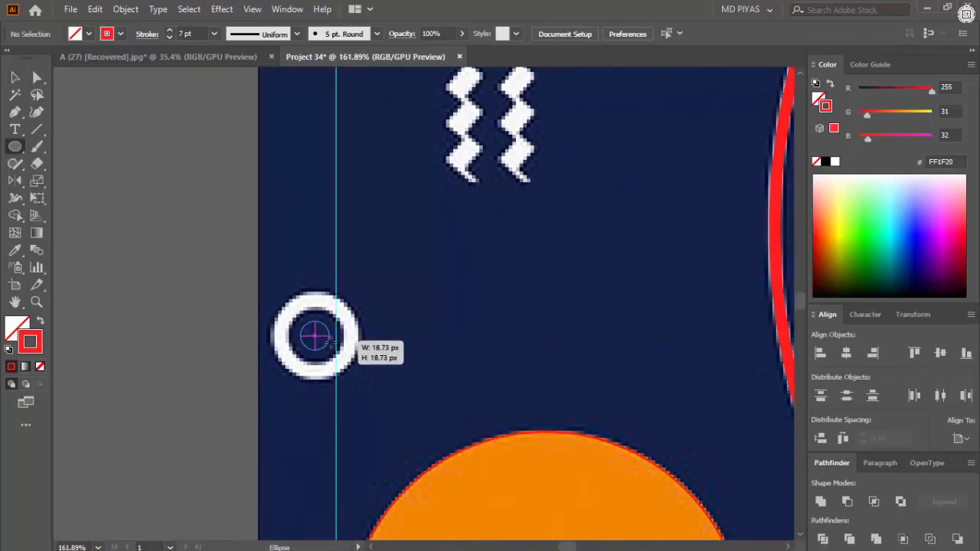
left_click_drag(353, 364, 354, 366)
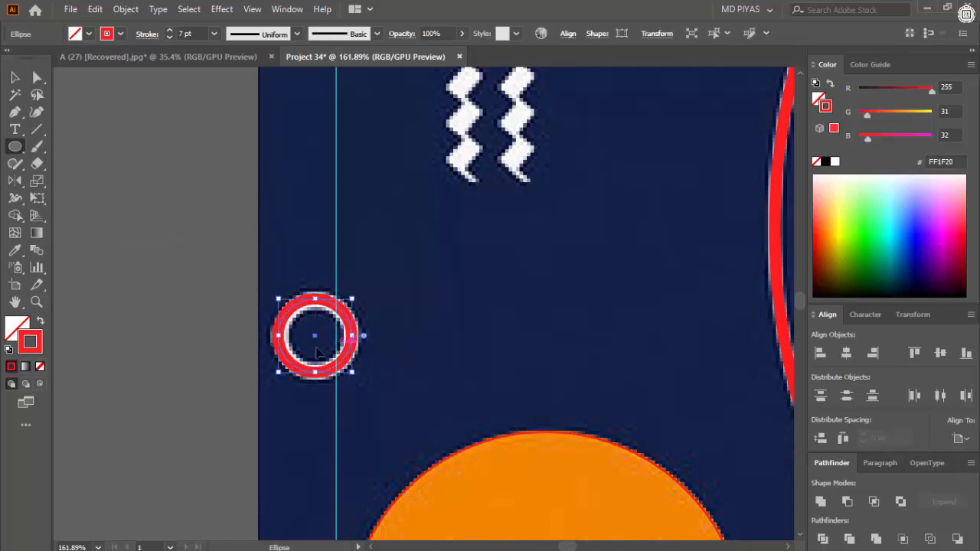
- Set the small circle's stroke weight to 10 pt and deselect it
key("ctrl+space")
left_click_drag(314, 334, 335, 335)
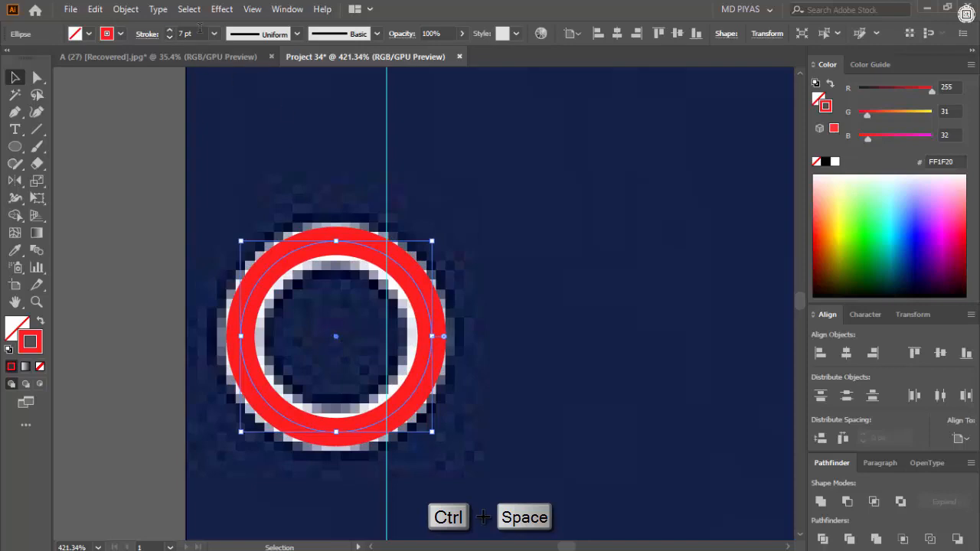
scroll(199, 29, "up", 3)
left_click_drag(217, 216, 256, 357)
- Look over the whole design for rings and wave shapes not traced yet
key("ctrl+c")
key("ctrl+space")
key("ctrl+space")
left_click_drag(481, 329, 368, 329)
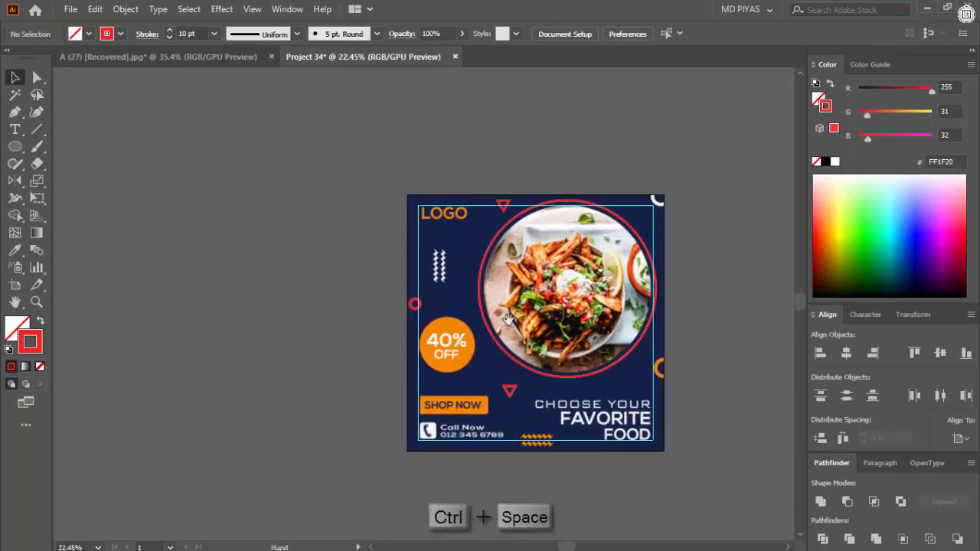
left_click_drag(671, 222, 501, 245)
key("ctrl+space")
left_click_drag(502, 246, 555, 253)
- Select the small ring at the left edge and match its 7 pt stroke to the lower triangle with the Eyedropper
key("ctrl+space")
left_click_drag(495, 427, 530, 426)
left_click_drag(262, 455, 337, 385)
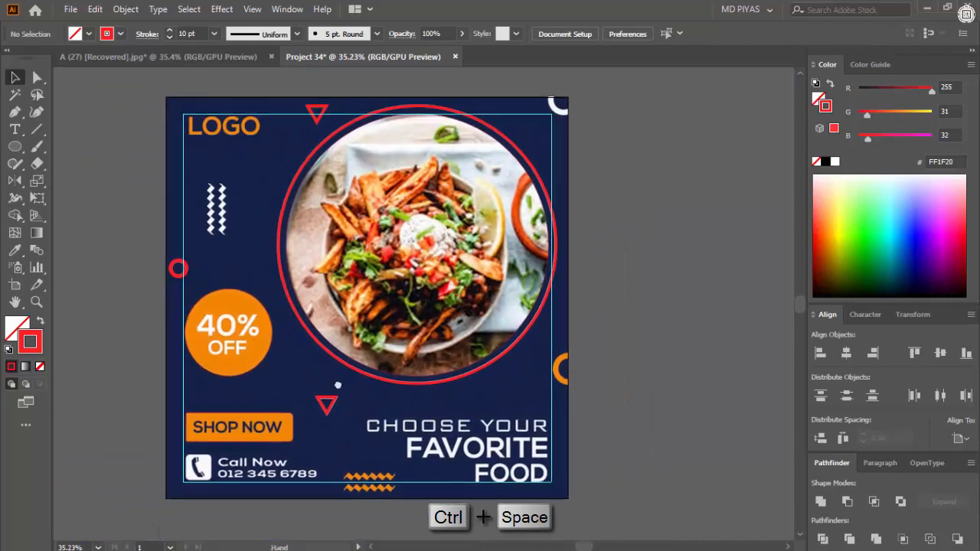
key("ctrl+space")
left_click_drag(204, 249, 279, 252)
left_click(180, 274)
left_click(399, 471)
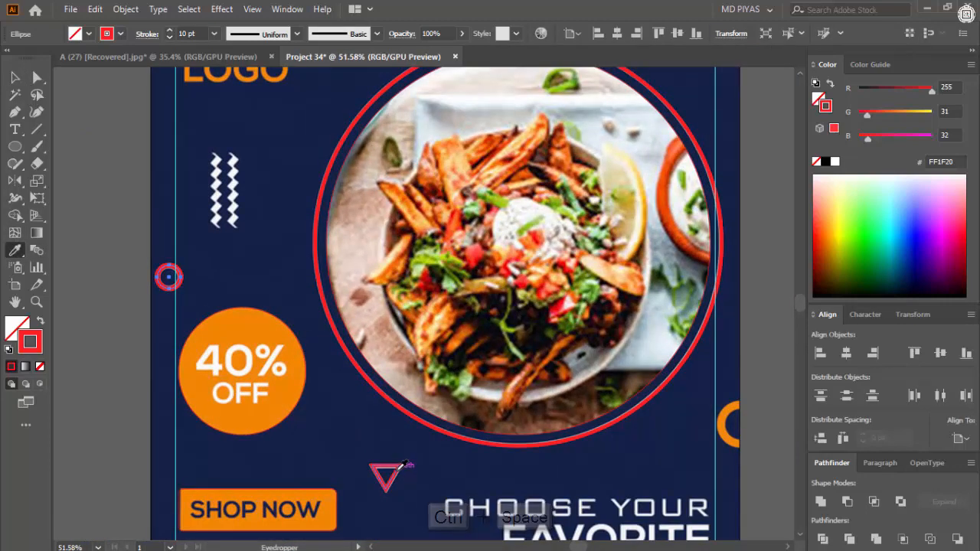
left_click(16, 79)
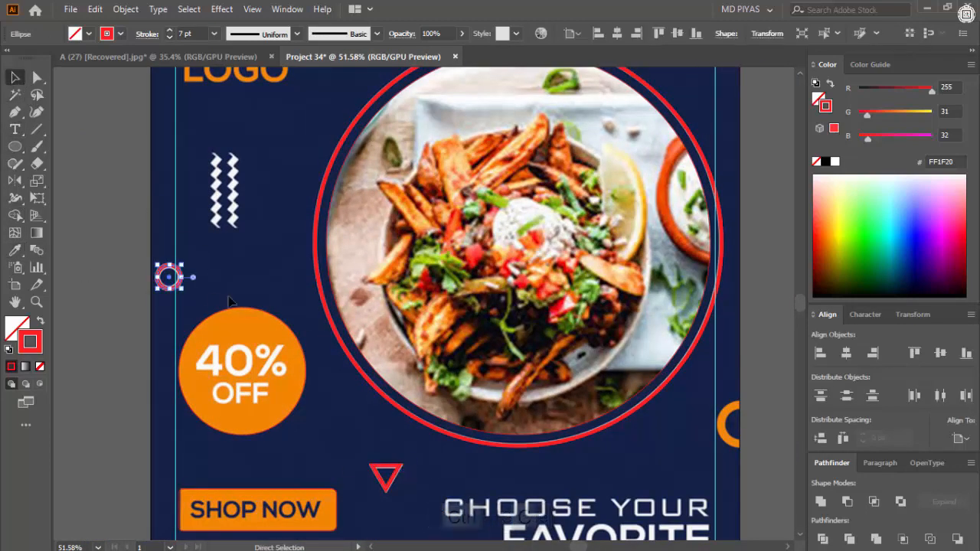
- Paste a copy of the small ring and align it with the orange half ring at the artboard's right edge
left_click_drag(678, 408, 674, 291)
key("ctrl+space")
left_click_drag(743, 368, 486, 291)
key("ctrl+v")
left_click_drag(388, 288, 340, 255)
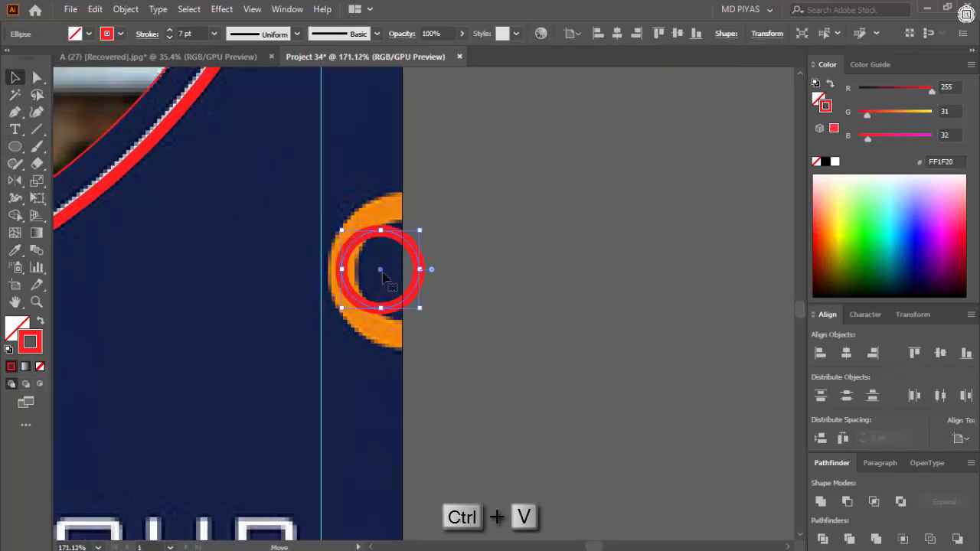
- Enlarge the pasted ring to follow the orange half ring and set its stroke weight to 17 pt
left_click_drag(427, 272, 465, 275)
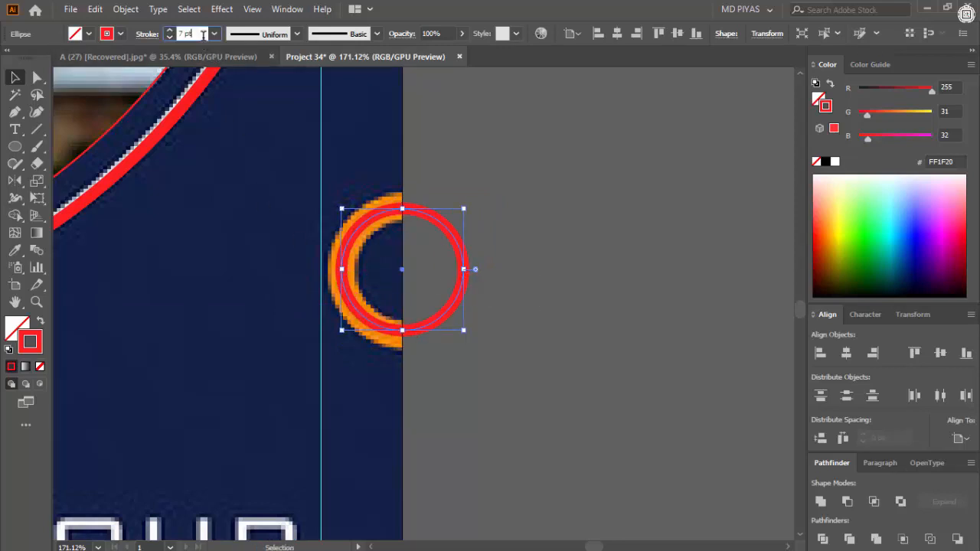
scroll(204, 34, "up", 11)
left_click(618, 184)
- Duplicate the 17 pt ring, center it on the artboard's upper-right corner and enlarge it to match the white arc
left_click_drag(618, 184, 413, 287)
left_click_drag(504, 284, 485, 335)
left_click_drag(452, 373, 448, 146)
left_click_drag(437, 134, 765, 119)
left_click_drag(534, 212, 462, 230)
left_click_drag(479, 227, 484, 222)
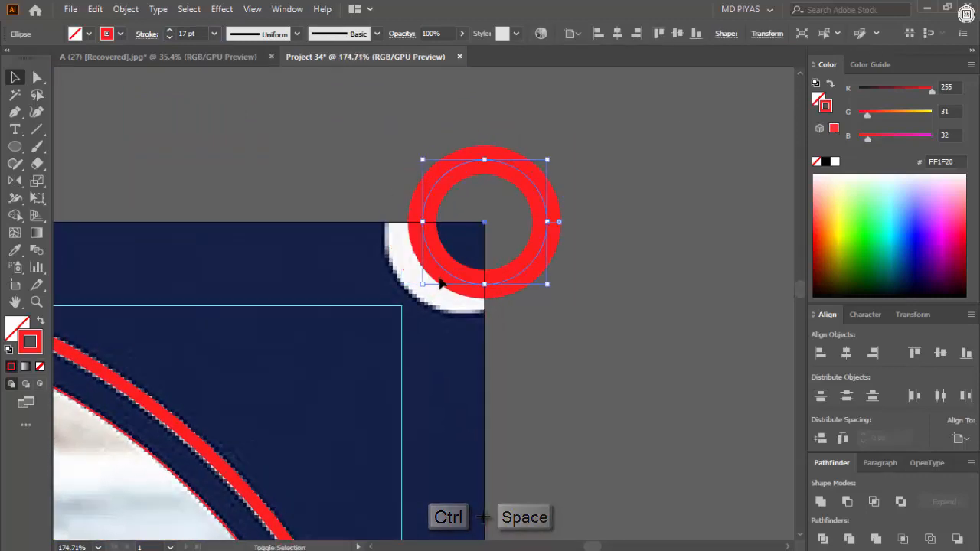
left_click_drag(423, 284, 401, 305)
left_click(594, 276)
- Draw a vertical line along the first white wave below the logo and set its stroke weight to 1 pt
left_click_drag(604, 260, 452, 460)
left_click_drag(447, 485, 377, 244)
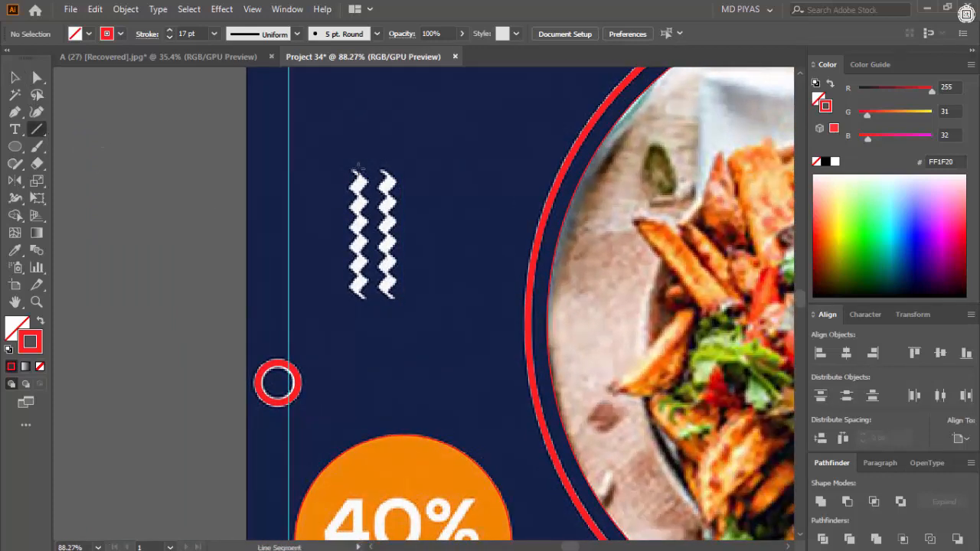
left_click_drag(358, 302, 357, 302)
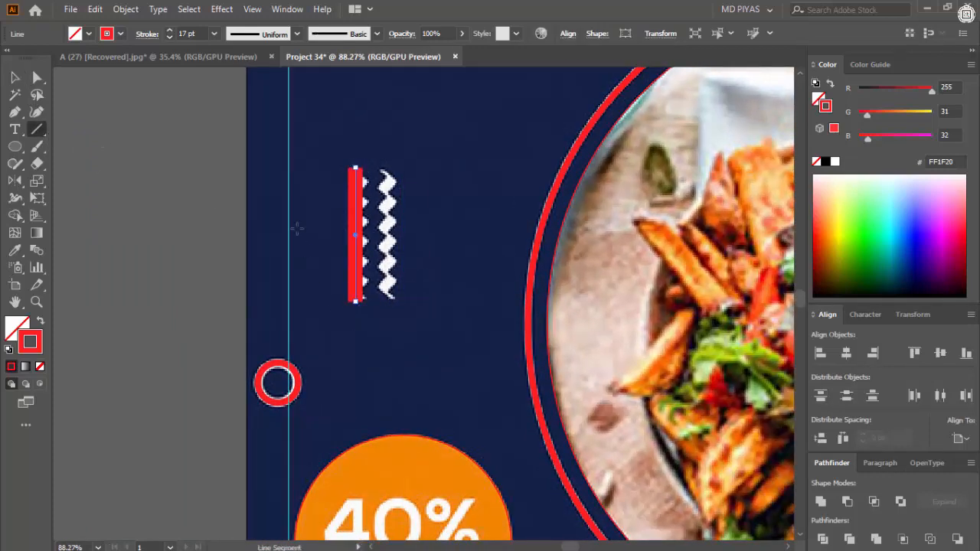
double_click(203, 33)
type("1")
key("Return")
- Apply a Zig Zag effect to the line with 9 px absolute size, 15 ridges per segment and corner points
left_click(221, 9)
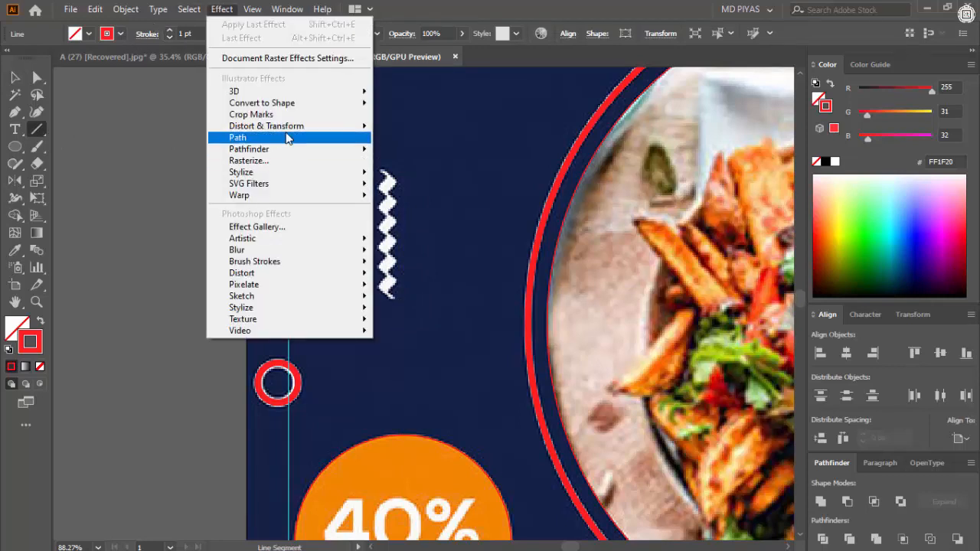
mouse_move(322, 126)
left_click(402, 226)
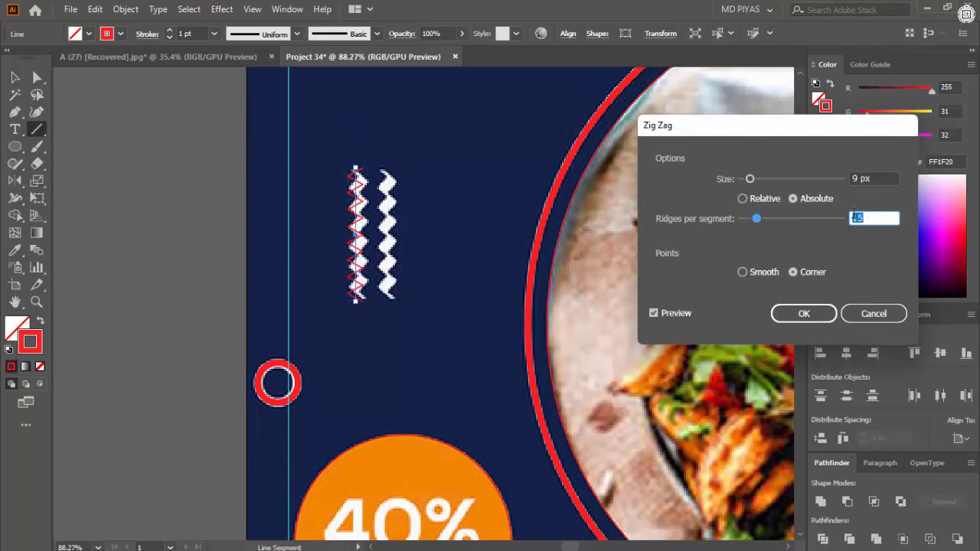
left_click(805, 274)
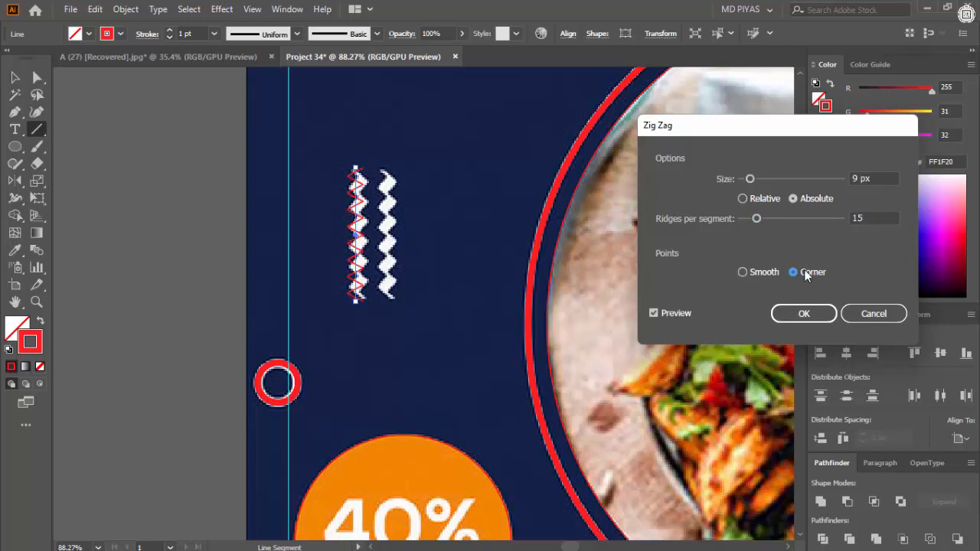
left_click(799, 317)
- Select the zigzag line, expand its appearance and deselect it
left_click(435, 327)
left_click(524, 322)
key("v")
left_click(460, 295)
key("ctrl+space")
left_click(363, 243, "ctrl")
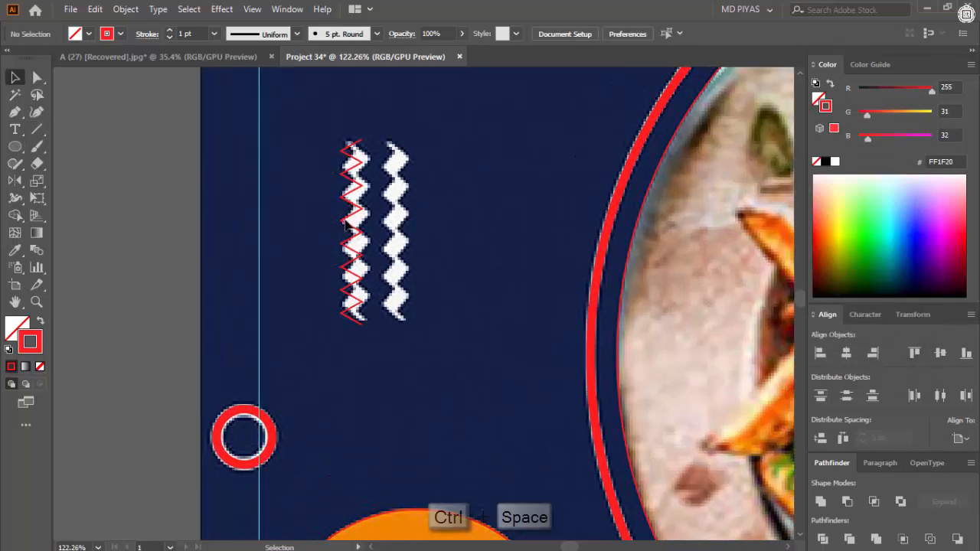
left_click(341, 234)
left_click(122, 9)
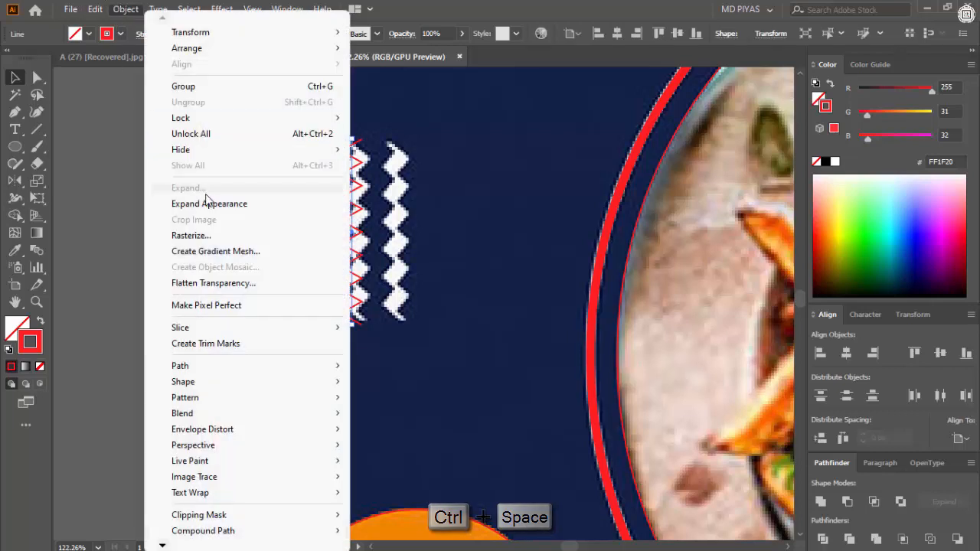
left_click(209, 204)
left_click(469, 157)
- Duplicate the expanded zigzag path a little to the right and round the copy's corners by 4.57 px
key("ctrl+space")
left_click_drag(345, 206, 389, 214)
key("a")
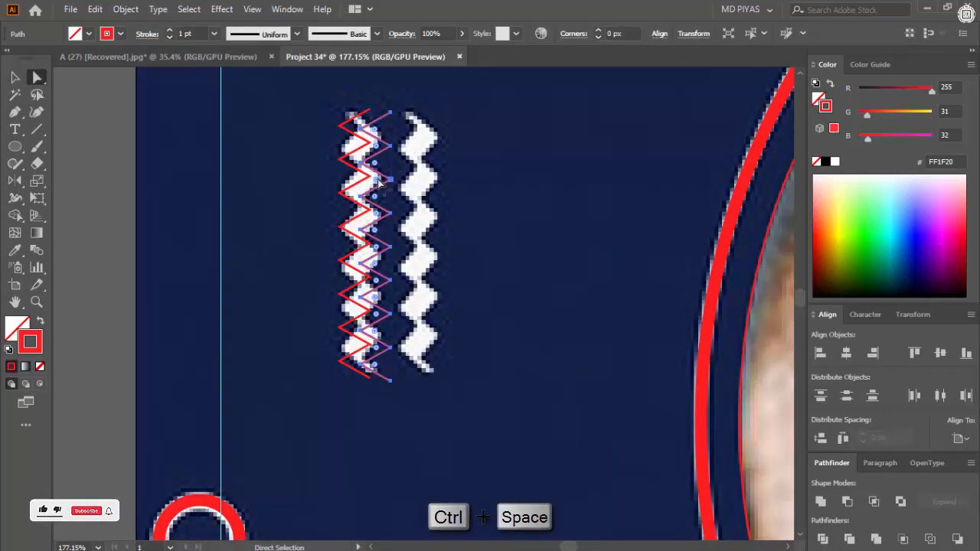
left_click_drag(381, 180, 457, 211)
left_click(468, 184)
key("ctrl+space")
left_click(375, 197)
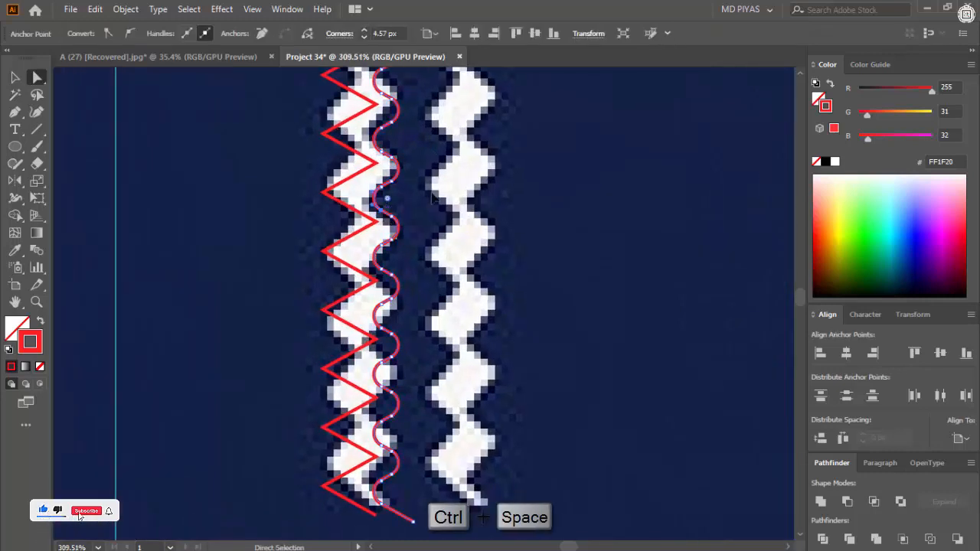
- Move the sharp zigzag's upper end point onto the upper end point of the rounded copy
scroll(388, 193, "down", 3)
scroll(389, 172, "up", 3)
key("ctrl+space")
left_click_drag(393, 157, 480, 189)
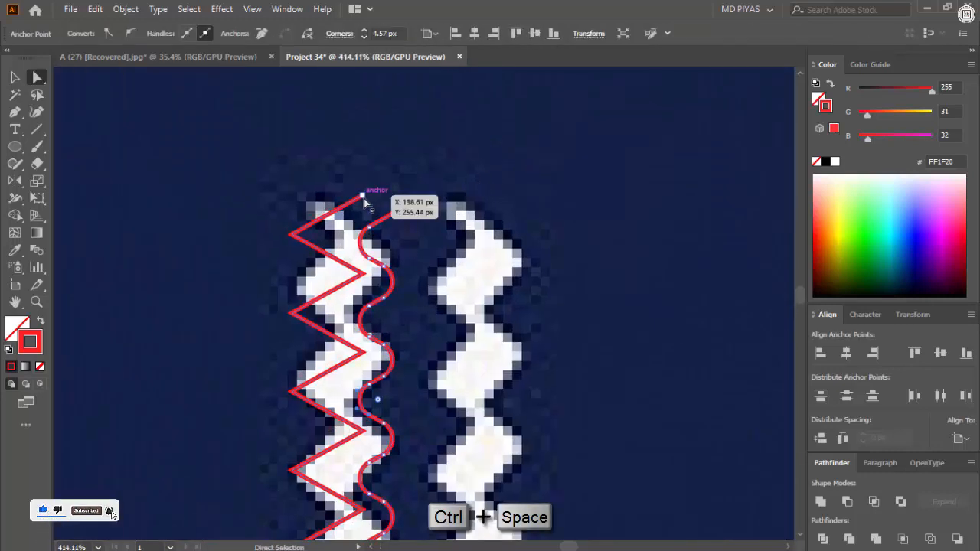
left_click_drag(365, 202, 404, 208)
scroll(431, 224, "down", 3)
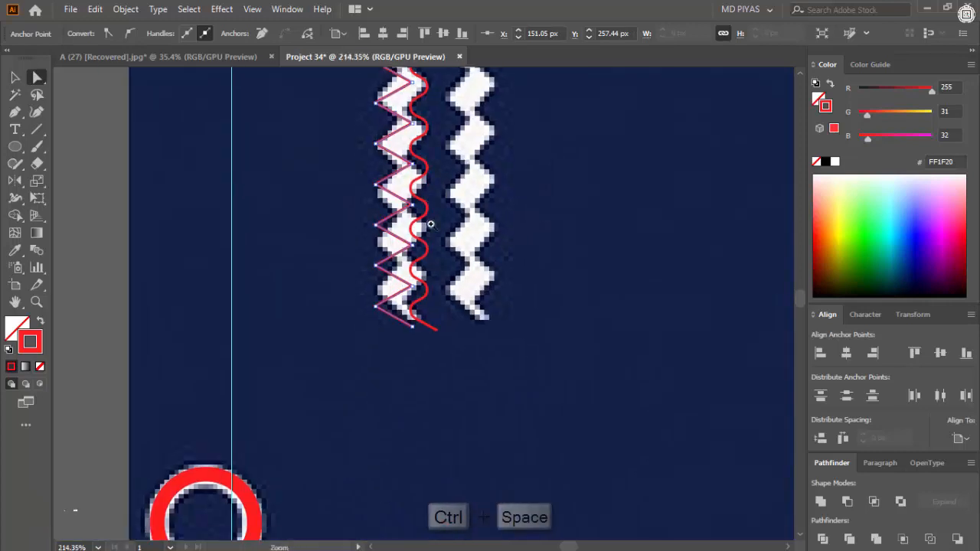
- Bring the two zigzags' lower end points together and join the paths at both ends into one closed wave
left_click_drag(390, 326, 464, 345)
left_click(503, 322)
key("ctrl+j")
scroll(475, 357, "up", 10)
right_click(442, 313)
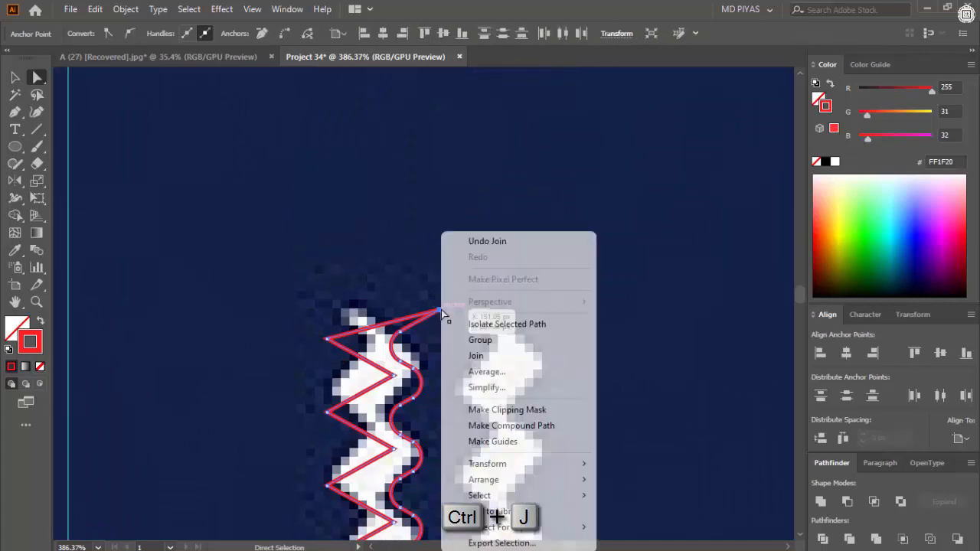
left_click(502, 356)
- Swap the closed wave's fill and stroke to give it a solid red fill, and deselect it
mouse_move(493, 393)
left_mouse_down()
mouse_move(507, 269)
mouse_move(367, 299)
left_mouse_up()
left_click(41, 322)
left_click(177, 286)
left_click_drag(597, 422, 505, 387)
- Duplicate the filled wave onto the second white wave beside it
left_click_drag(379, 352, 466, 354)
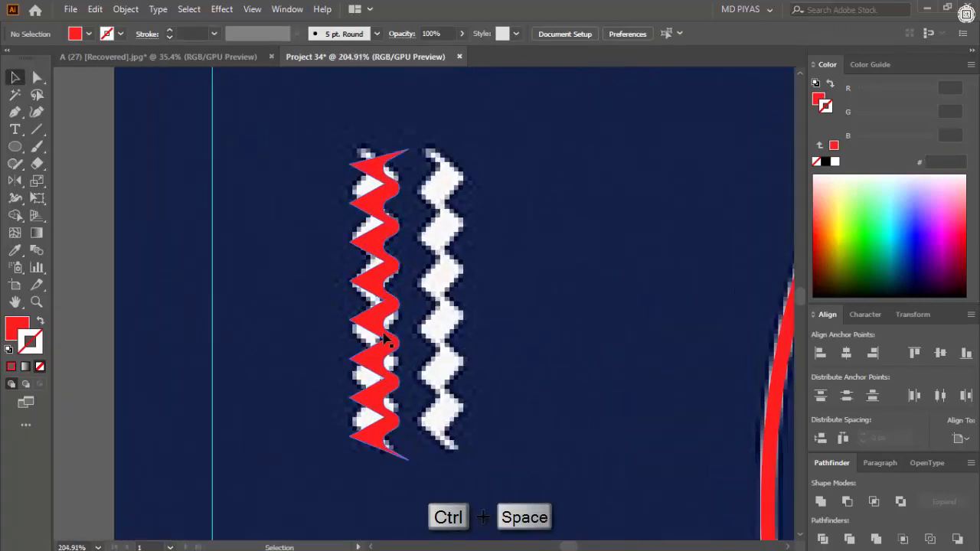
left_click_drag(385, 339, 443, 323)
left_click(505, 360)
left_click_drag(506, 361, 406, 361)
left_click_drag(533, 402, 425, 245)
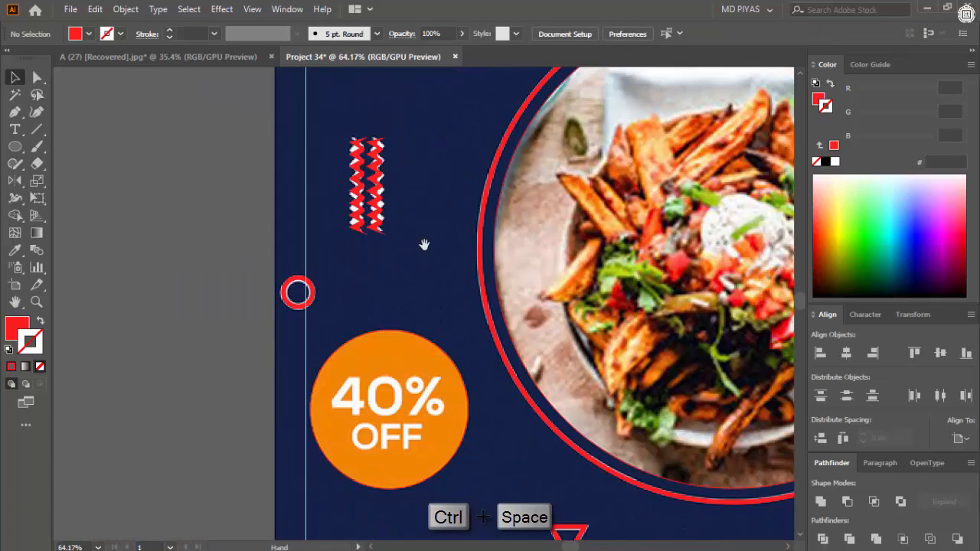
- Paste a copy of both red waves over the orange waves at the artboard's lower edge, rotated horizontal and scaled to fit
left_click_drag(329, 119, 343, 299)
key("ctrl+c")
left_click_drag(393, 384, 317, 290)
left_click_drag(450, 363, 518, 433)
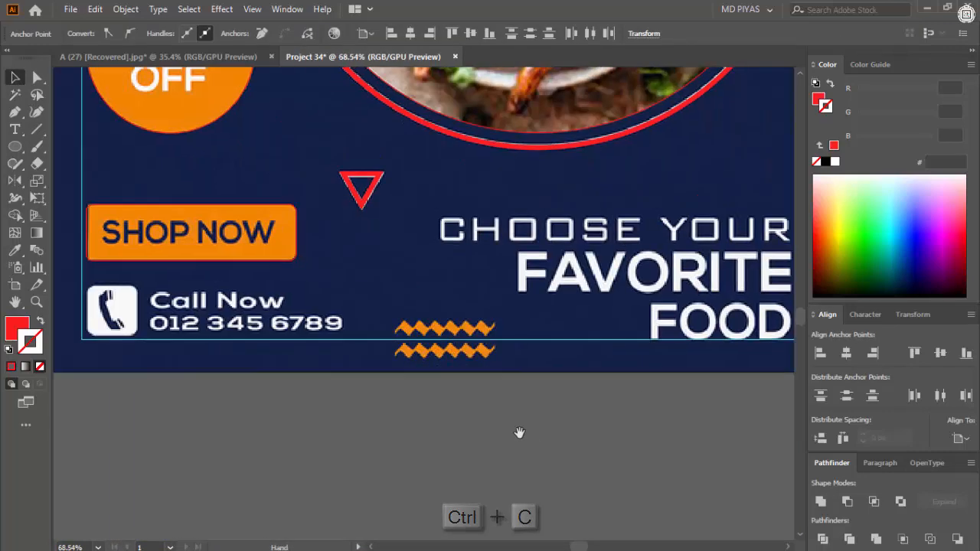
left_click_drag(420, 369, 588, 382)
key("ctrl+v")
left_click_drag(473, 240, 597, 418)
left_click_drag(470, 306, 590, 306)
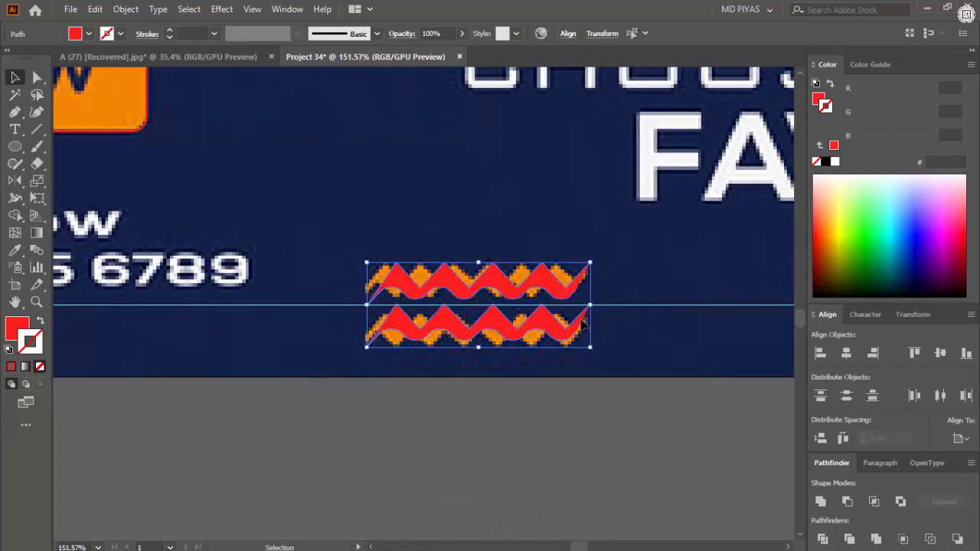
- Recolor the horizontal wave pair with the orange sampled from the reference waves and deselect it
key("i")
left_click(527, 272)
key("v")
left_click(602, 395)
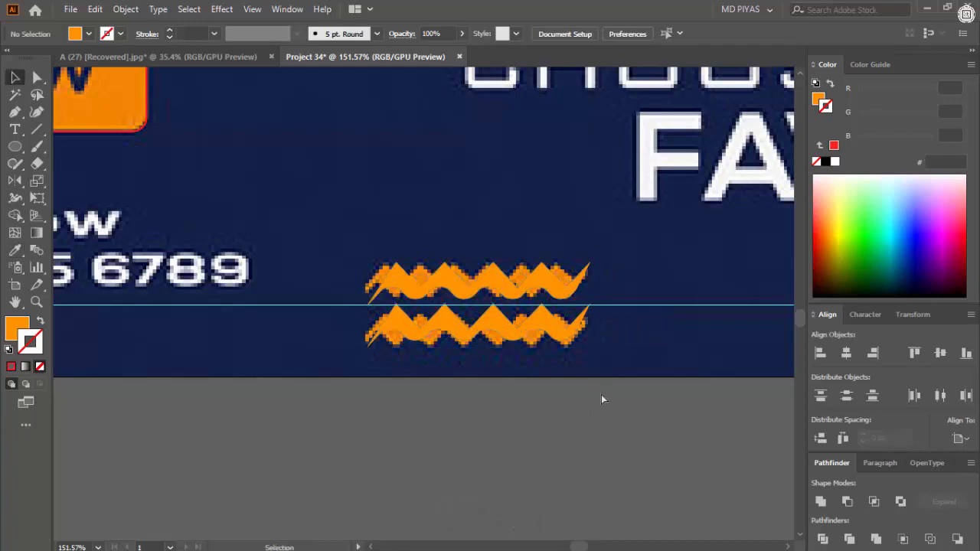
- Give the right vertical wave below the logo a white fill and no stroke
key("ctrl+space")
left_click_drag(601, 395, 405, 429)
left_click_drag(398, 187, 781, 218)
left_click(381, 264)
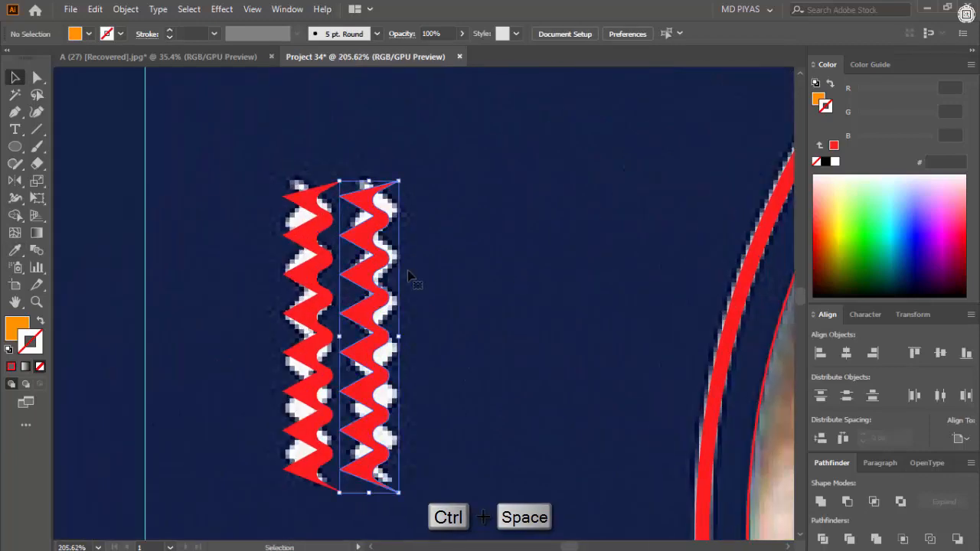
left_click(835, 161)
key("shift+x")
left_click(41, 367)
left_click(161, 330)
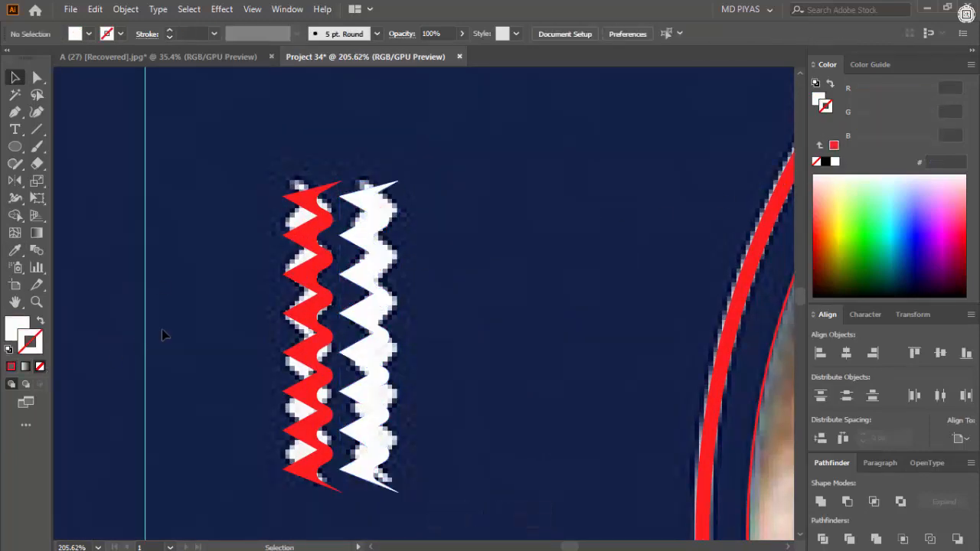
- Apply the same white fill to the left vertical wave and group the two waves
left_click(316, 298)
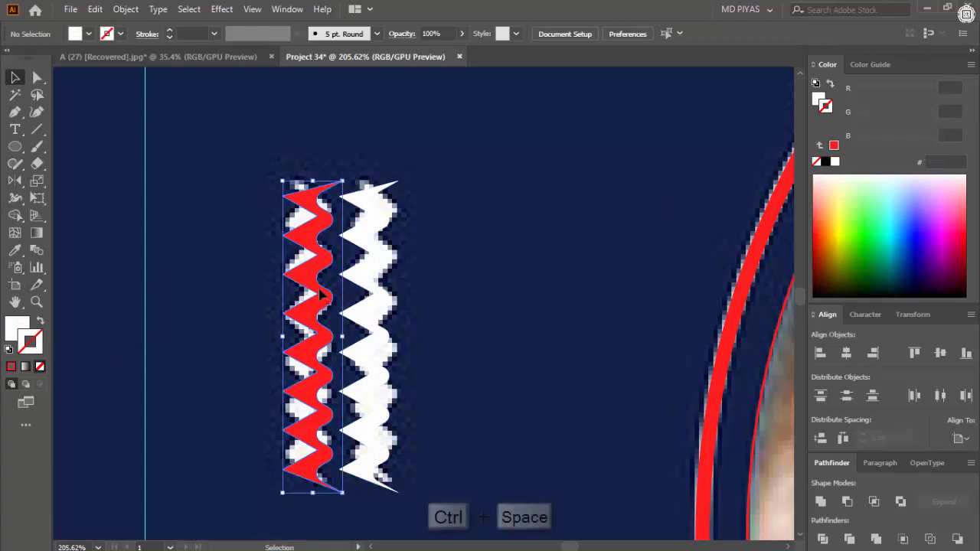
left_click(374, 301)
key("v")
left_click_drag(437, 284, 232, 360)
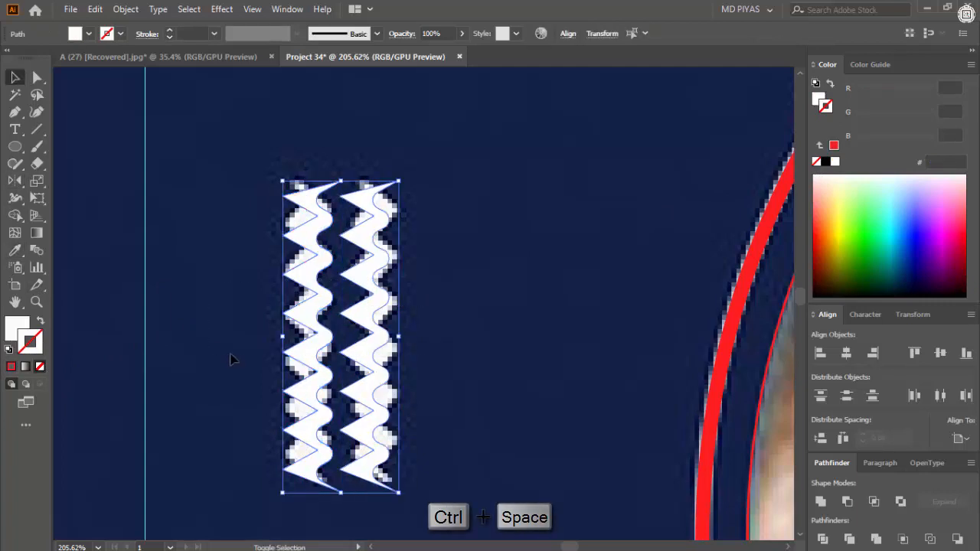
key("ctrl+g")
left_click(247, 356)
- Add a text block beside the artboard with the lines "40%", "off", "shop now", "call now", a phone number, "choose your", "favorite" and "food"
left_click(365, 313)
key("ctrl+space")
mouse_move(365, 312)
left_mouse_down()
mouse_move(422, 357)
mouse_move(447, 361)
mouse_move(369, 311)
left_mouse_up()
key("ctrl+space")
left_click_drag(369, 311, 512, 331)
key("t")
left_click(140, 224)
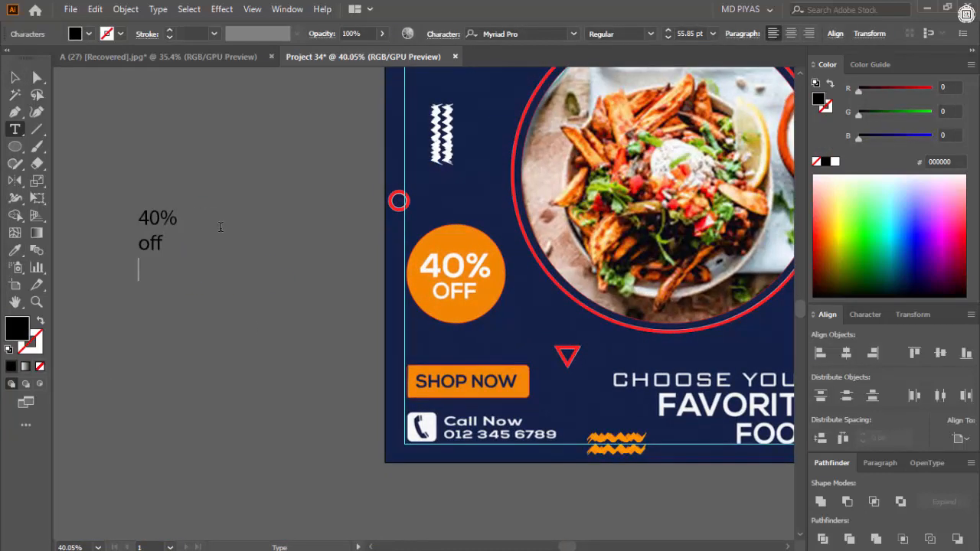
type("123 456 789")
scroll(234, 318, "right", 2)
type("vorite")
key("Return")
type("food")
- Split "40%" and "off" out of the text block into two separate text objects
scroll(234, 318, "up", 2)
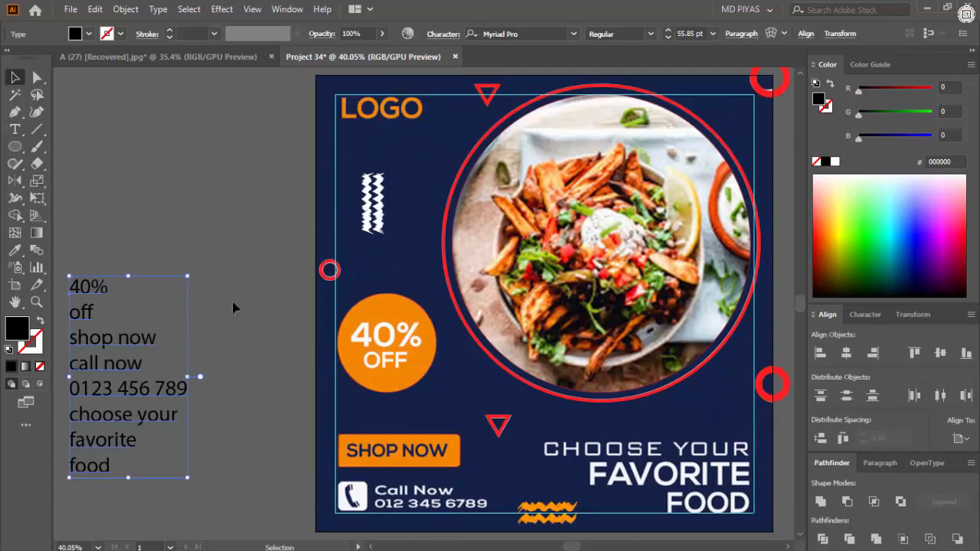
double_click(230, 146)
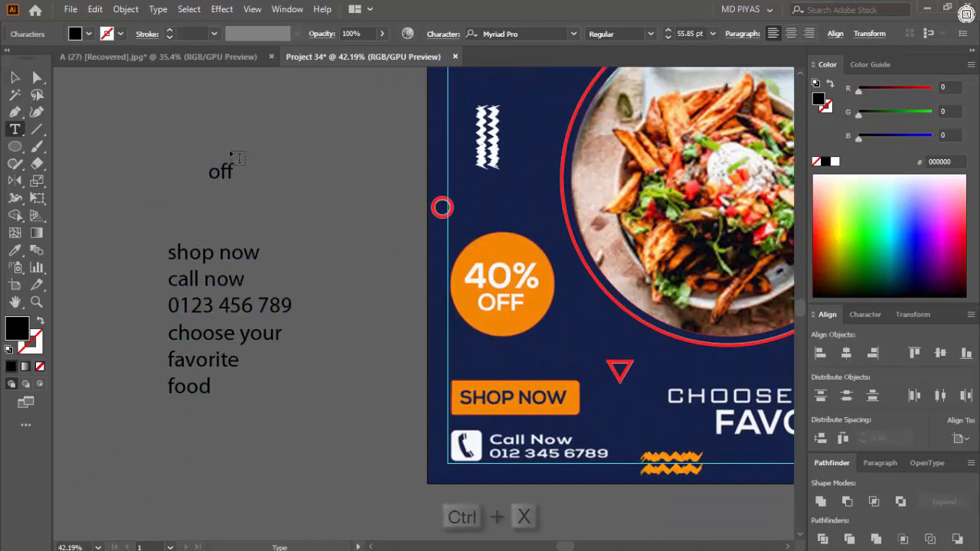
left_click(228, 173, "ctrl")
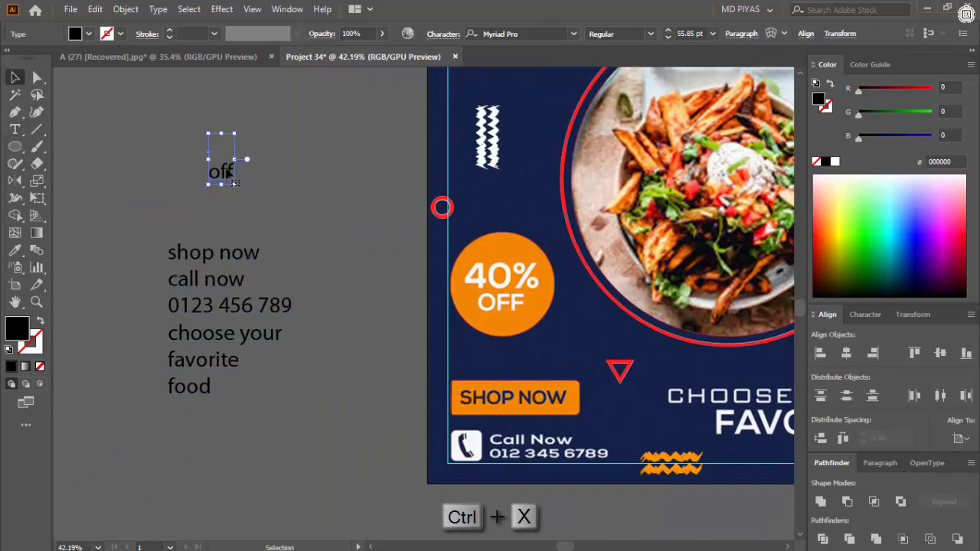
key("Escape")
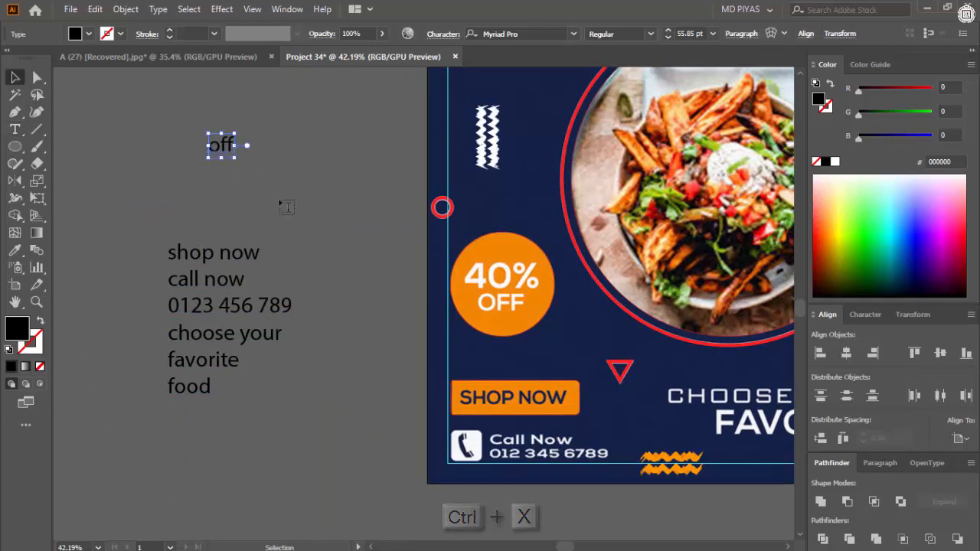
key("ctrl+v")
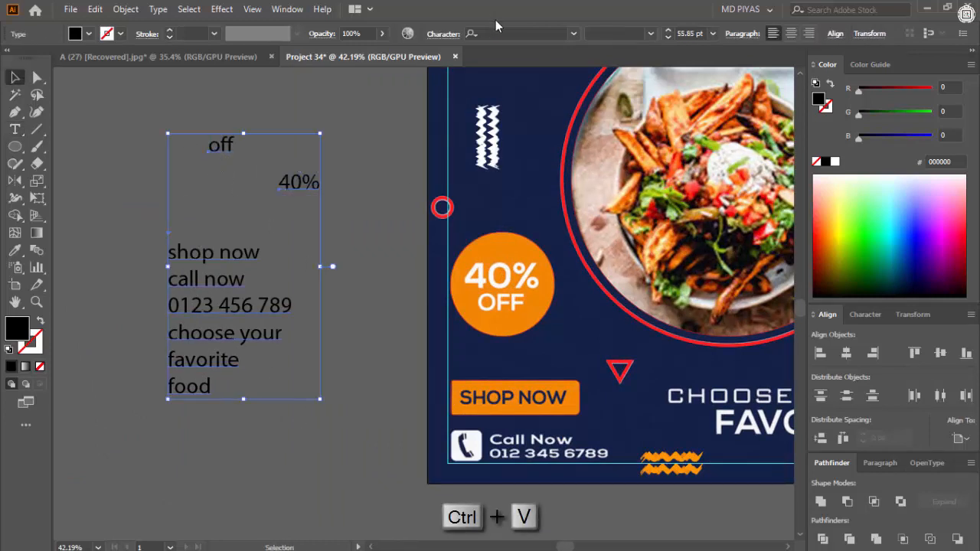
- Set the font of all the text objects to Roboto and deselect them
type("Roboto")
key("Return")
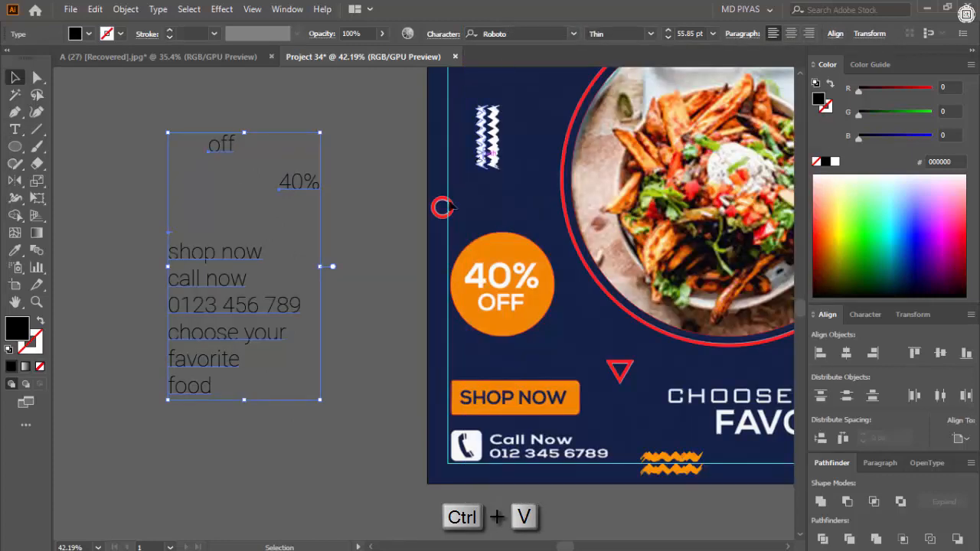
left_click(382, 273)
- Move "off" below "40%" and change its case to uppercase
left_click_drag(325, 247, 340, 251)
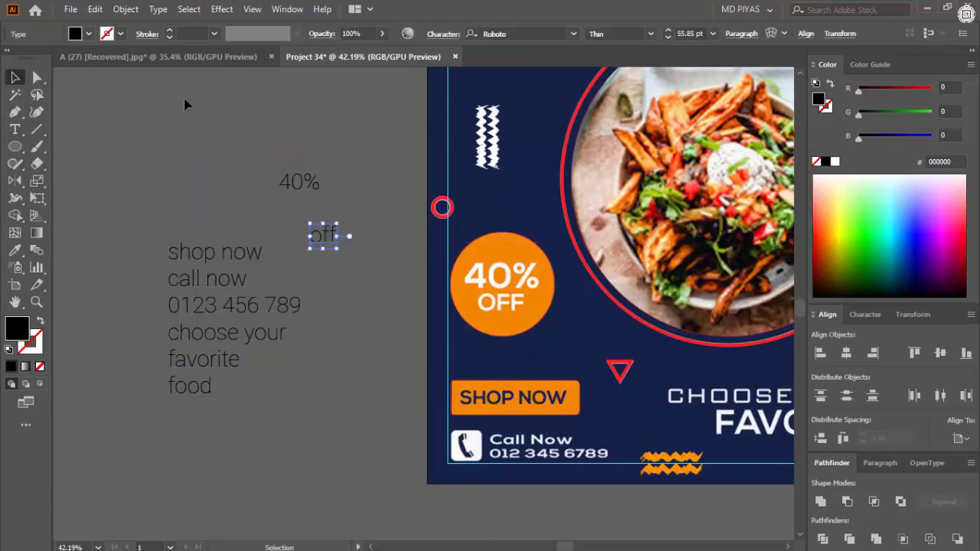
left_click(158, 9)
mouse_move(230, 235)
left_click(412, 229)
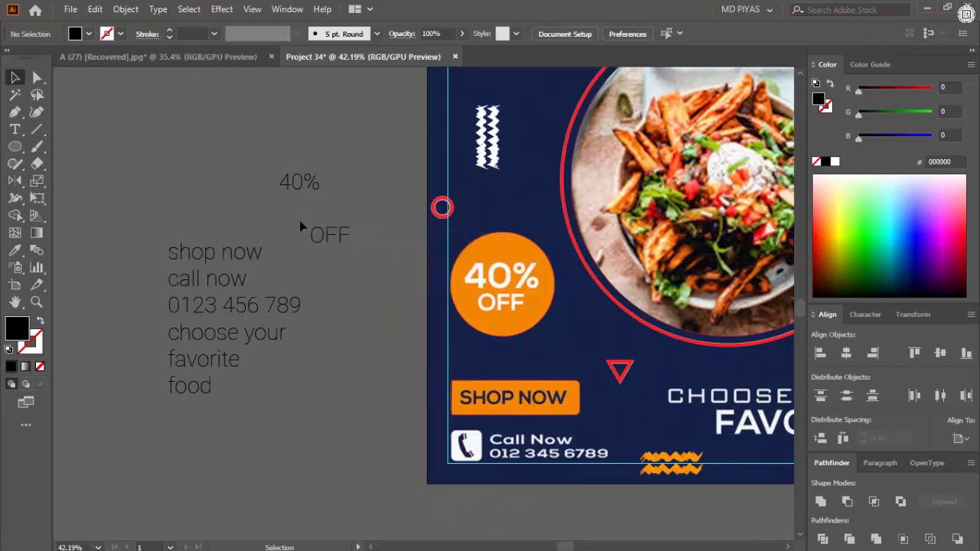
- Set the font style of the "40%" text to Black
left_click(299, 181)
left_click(650, 33)
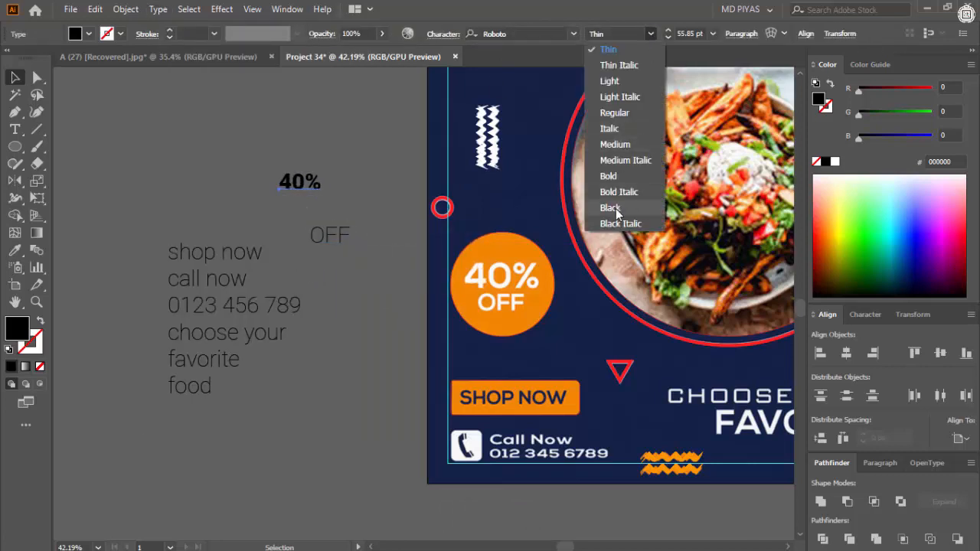
left_click(617, 212)
left_click(355, 162)
- Enlarge the "40%" text to about 100.77 pt and place it over the reference number in the orange circle
left_click(336, 227, "ctrl")
left_click_drag(285, 179, 328, 212)
left_click_drag(334, 189, 334, 170)
left_click_drag(332, 238, 556, 295)
left_click_drag(597, 294, 536, 296)
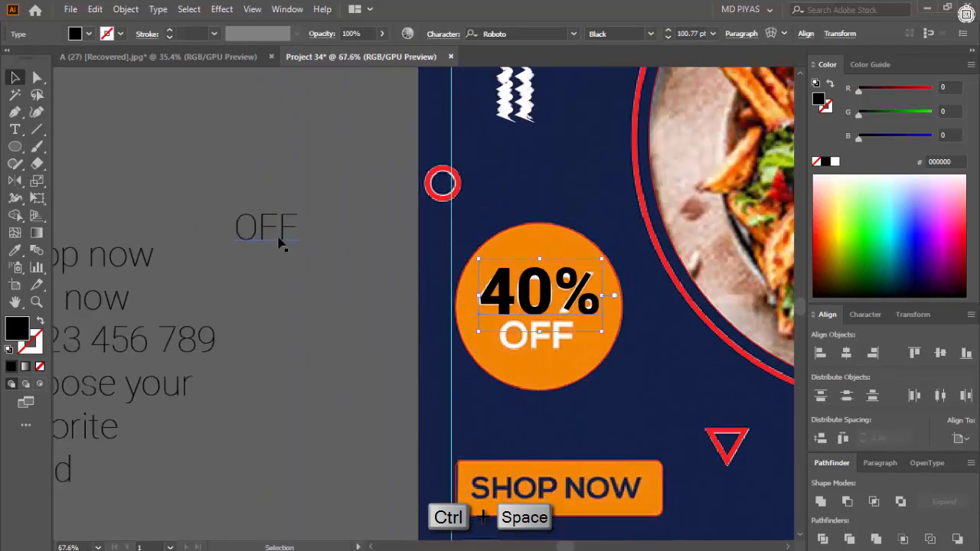
- Place "OFF" under "40%" in the orange circle, set its style to Medium and enlarge it to match the reference lettering
left_click_drag(536, 346, 535, 346)
left_click_drag(532, 337, 504, 332)
left_click(650, 34)
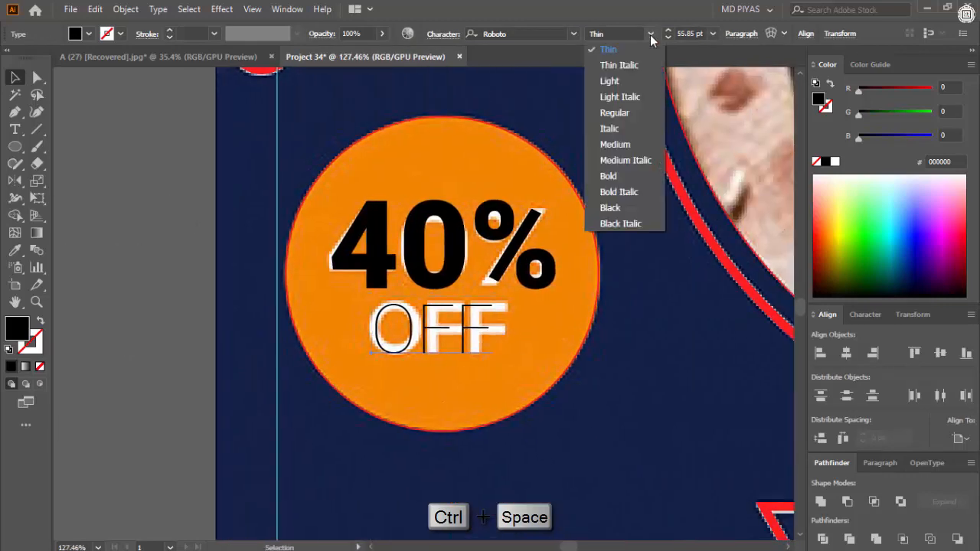
left_click(615, 144)
left_click_drag(415, 325, 497, 322)
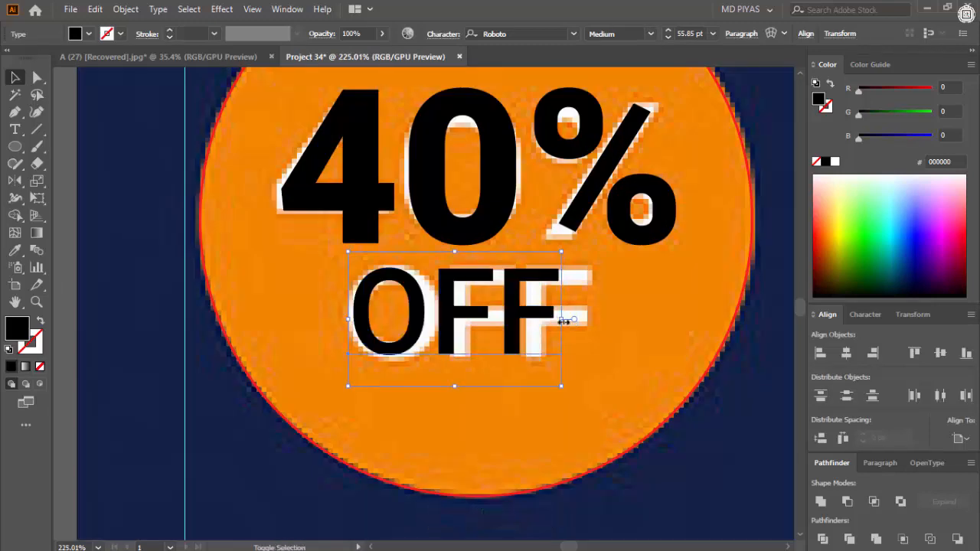
left_click_drag(564, 323, 592, 325)
left_click_drag(476, 218, 361, 271)
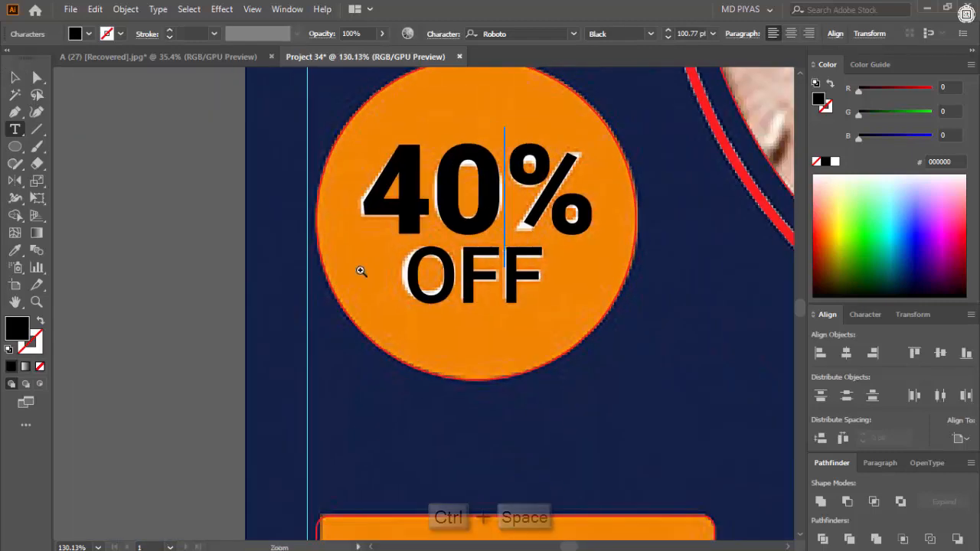
- Convert the "40%" and "OFF" texts to outlines and deselect them
key("Escape")
left_click(463, 279, "shift")
key("ctrl+shift+o")
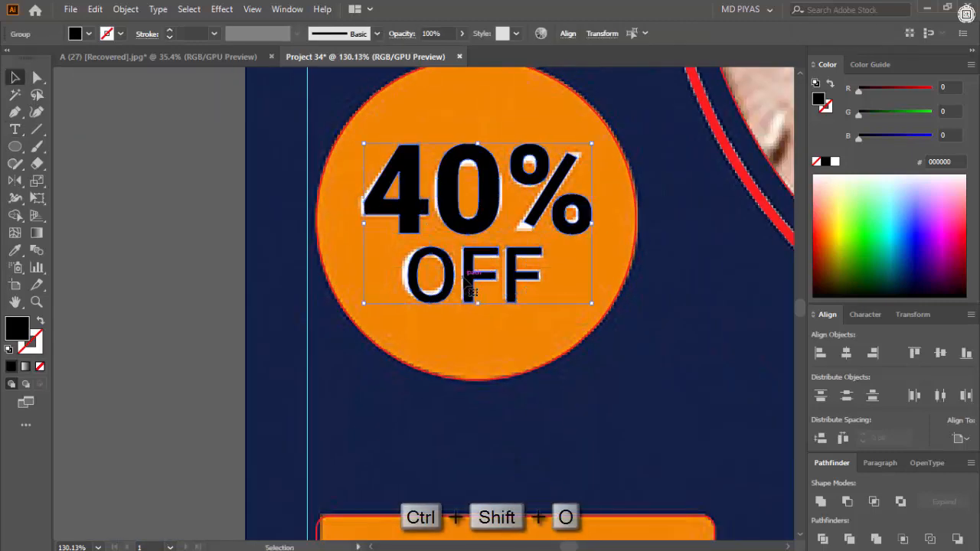
left_click_drag(470, 286, 326, 319)
left_click(318, 320)
- Align the outlined "OFF" to the horizontal center of "40%" as the key object
left_click_drag(495, 249, 475, 257)
left_click(475, 257)
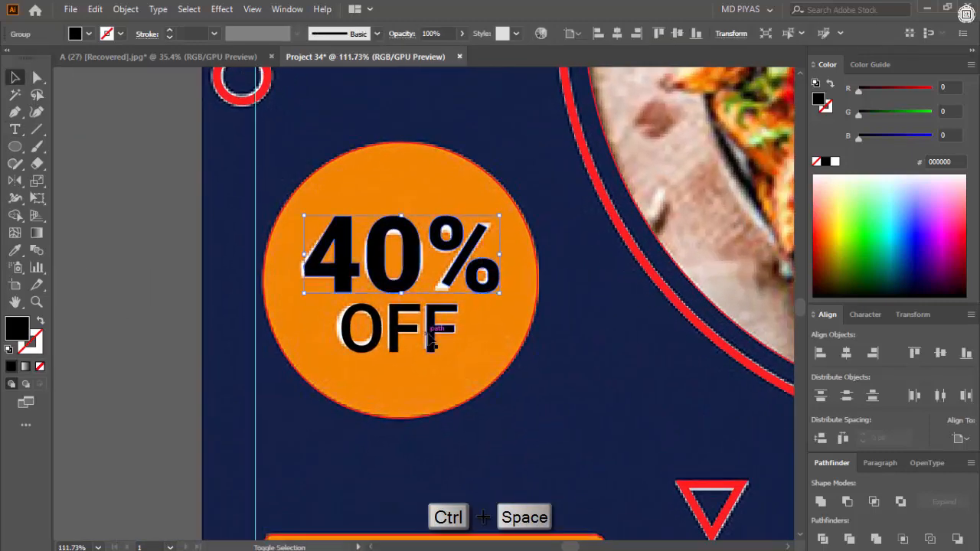
left_click(847, 355)
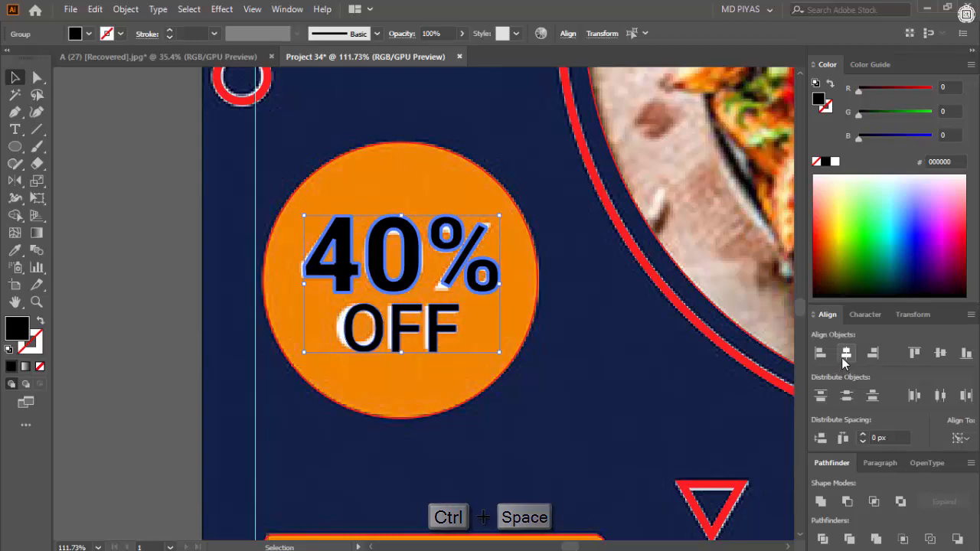
left_click(171, 309)
- Fine-tune the position of the outlined "OFF" beneath "40%" while keeping it centered
left_click_drag(433, 330, 368, 328, "ctrl")
left_click_drag(454, 302, 528, 306, "ctrl")
left_click_drag(330, 349, 339, 390, "ctrl")
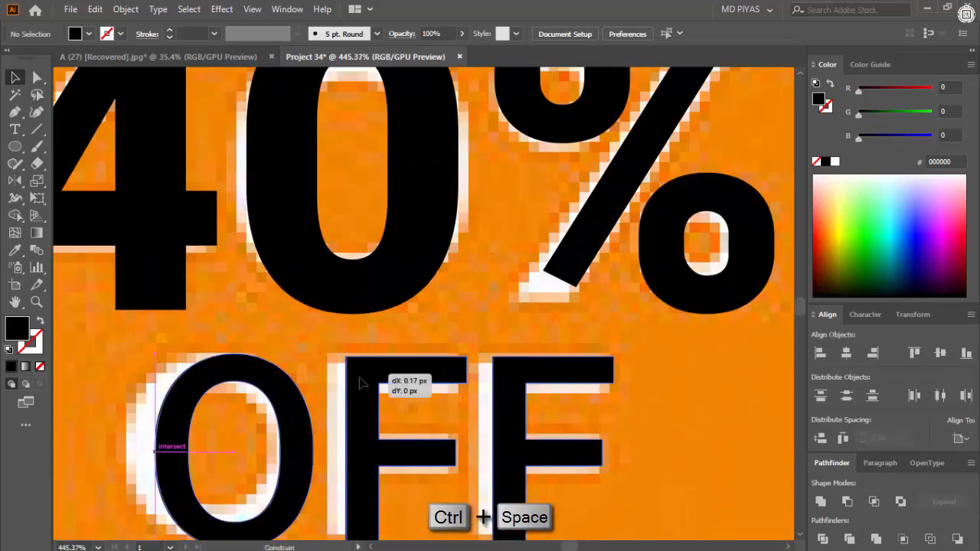
left_click(368, 372)
left_click_drag(365, 344, 300, 342, "ctrl")
left_click(299, 343)
left_click_drag(484, 332, 370, 390, "ctrl")
left_click_drag(468, 452, 499, 444, "ctrl")
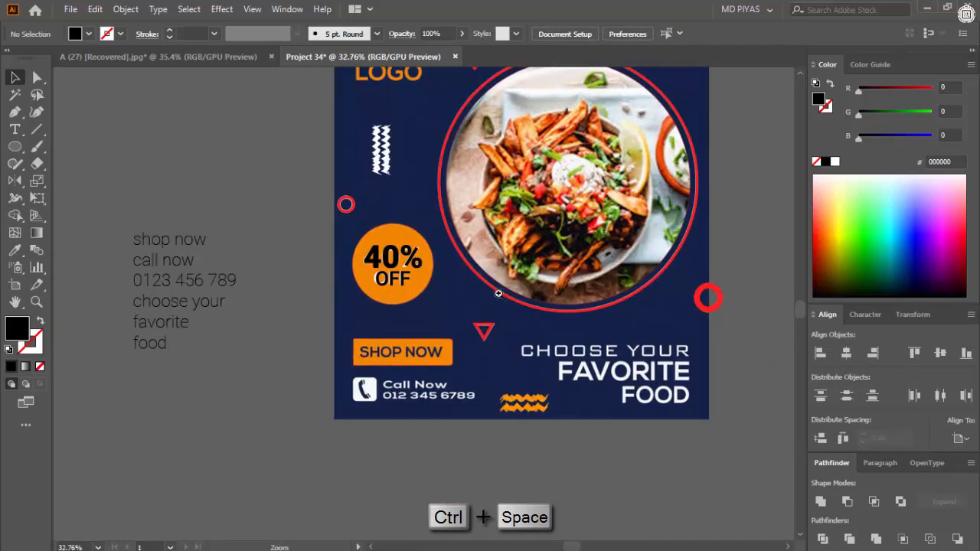
- Delete the stray placeholder text and split "shop now" out of the text block into its own object below the artboard
left_click(216, 300)
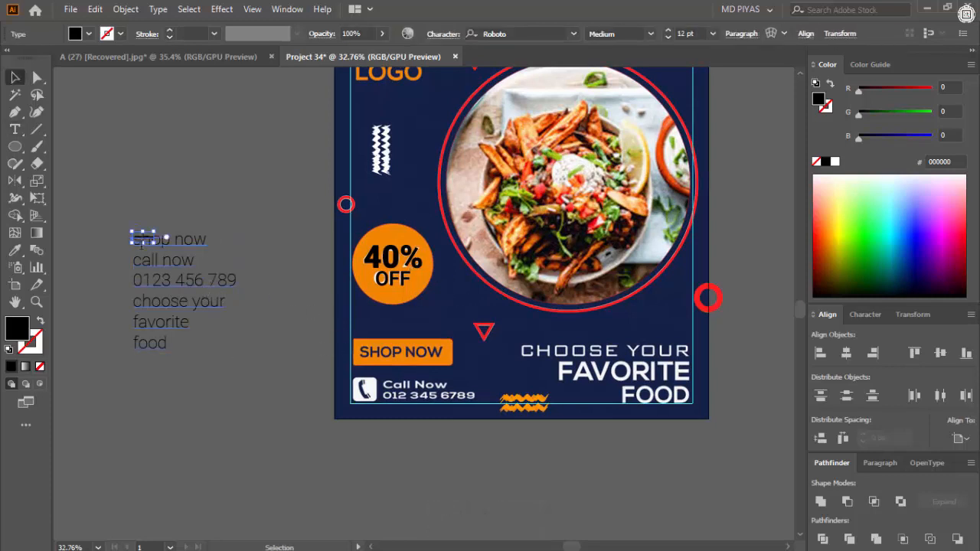
key("Delete")
key("t")
key("ctrl+x")
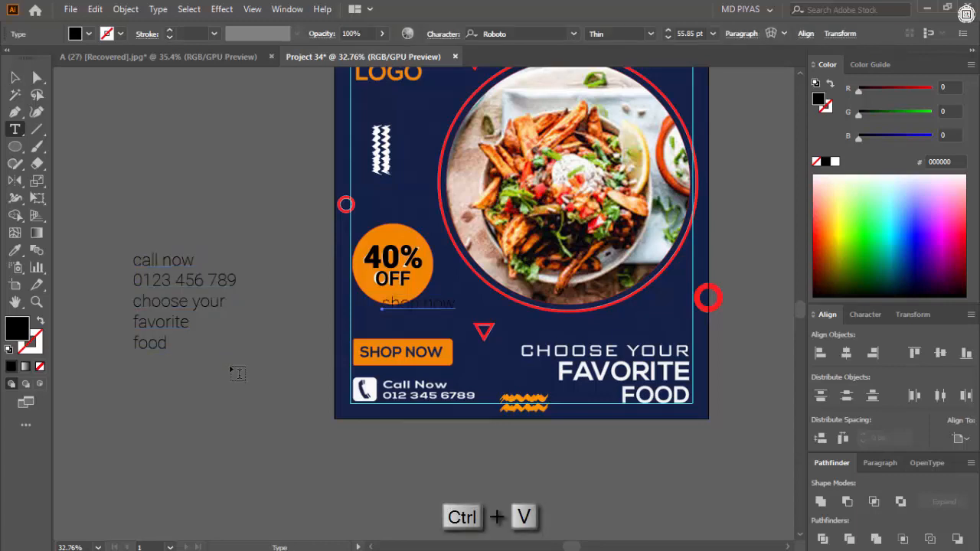
left_click_drag(375, 346, 314, 483)
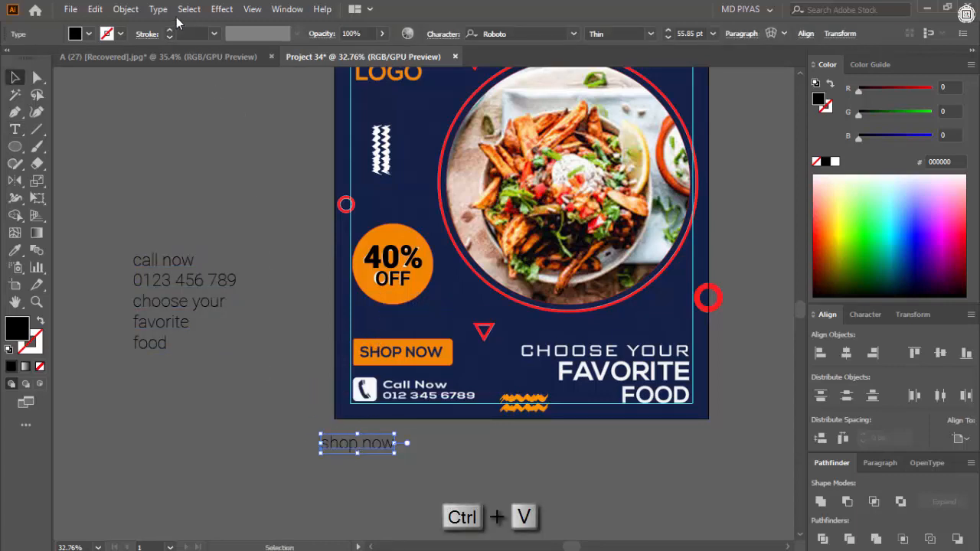
- Change the separate "shop now" text to uppercase and set its Roboto style to Medium
left_click(158, 9)
mouse_move(300, 237)
left_click(414, 232)
left_click(409, 462, "ctrl")
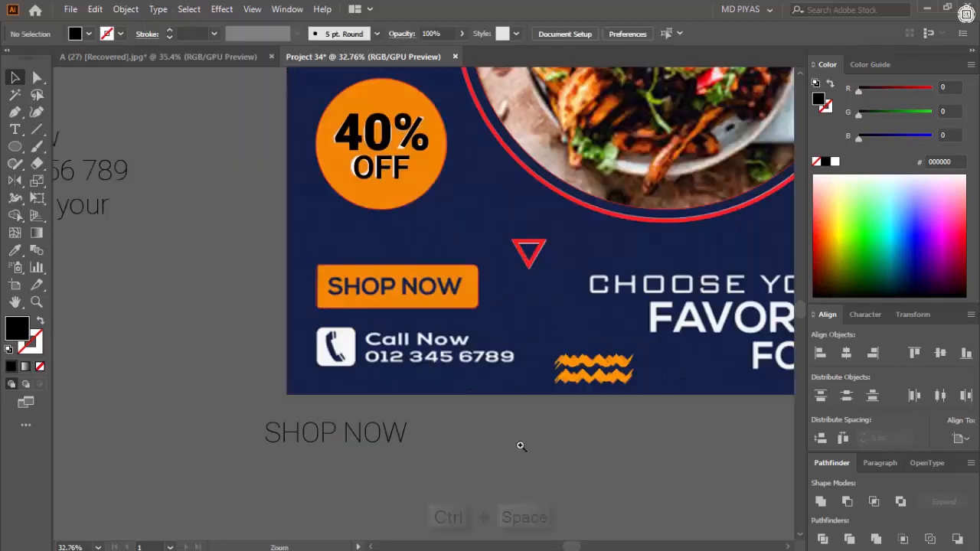
left_click(380, 435)
left_click(652, 33)
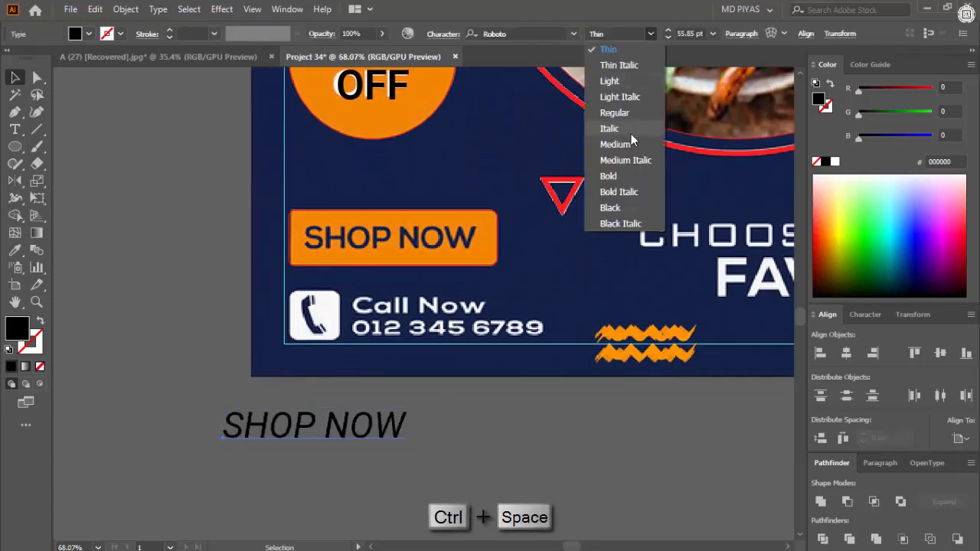
left_click(625, 144)
- Move "SHOP NOW" onto the orange button and scale it to about 52 pt to match the reference lettering
left_click_drag(271, 438, 484, 267)
left_click_drag(484, 267, 451, 313)
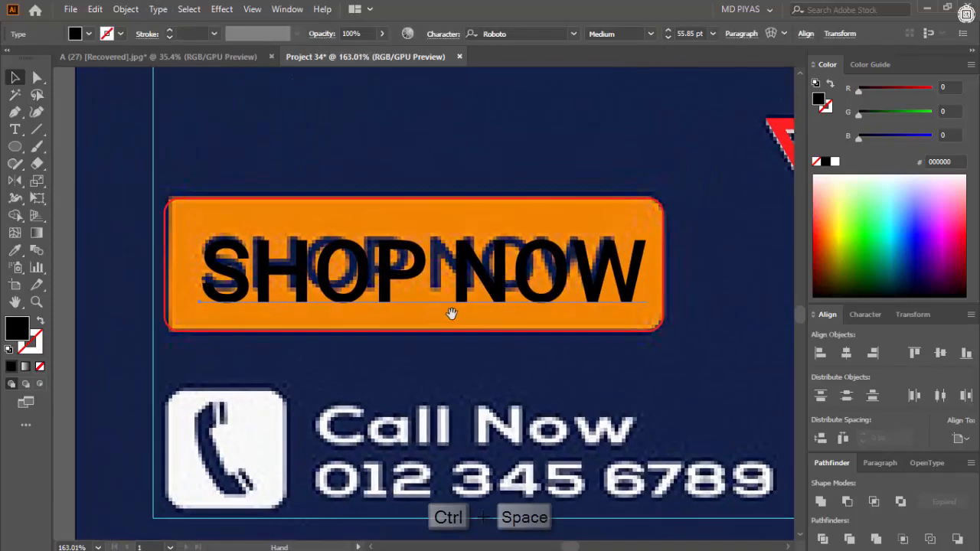
left_click_drag(650, 327, 586, 309)
left_click_drag(594, 273, 669, 275)
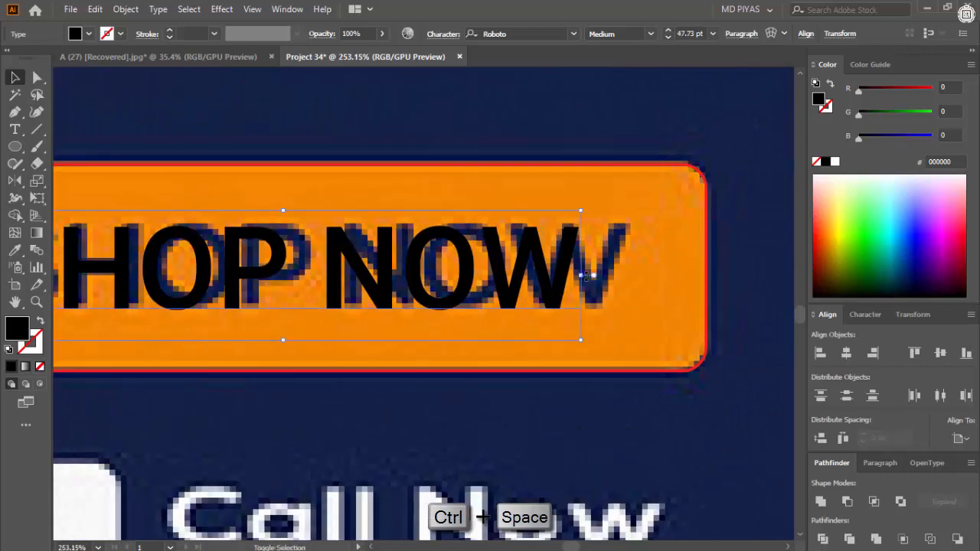
left_click_drag(583, 276, 431, 276)
key("ctrl+shift+a")
left_click_drag(398, 268, 508, 262)
- Fill the "SHOP NOW" text with white and deselect it
left_click(310, 295)
left_click_drag(294, 286, 169, 291)
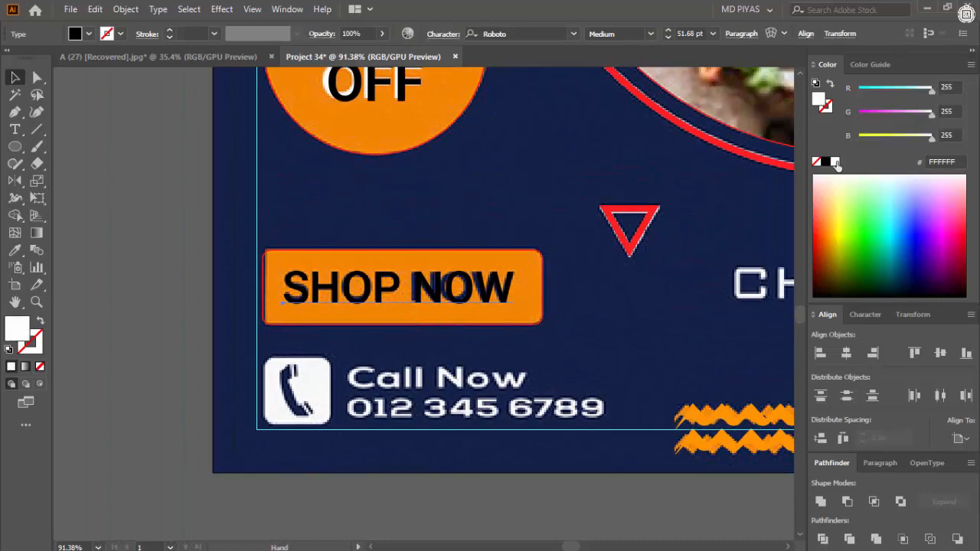
left_click(563, 316)
- Split "choose your" out of the text block into its own object below the artboard, enlarged to about 86 pt
left_click_drag(555, 317, 349, 368)
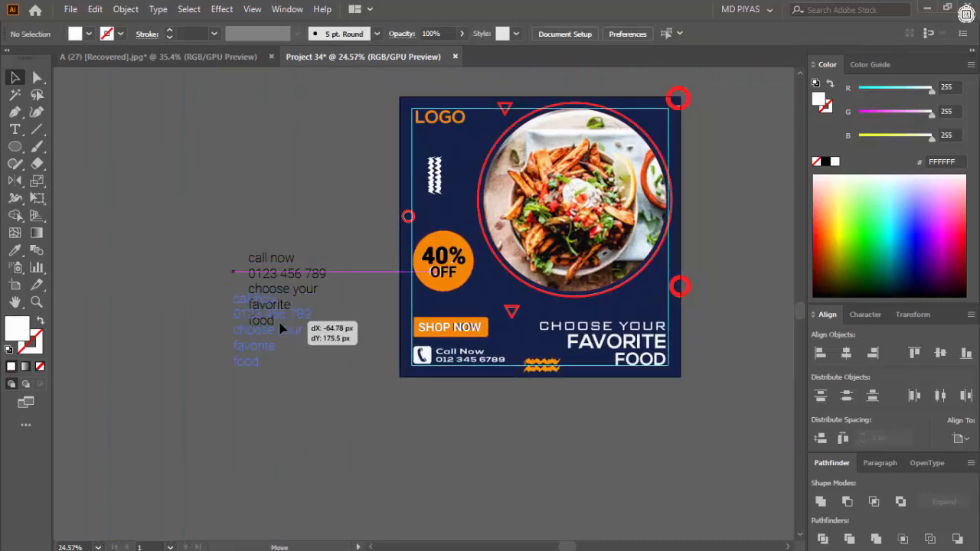
left_click_drag(289, 337, 288, 337)
left_click_drag(319, 416, 290, 394)
left_click(290, 395)
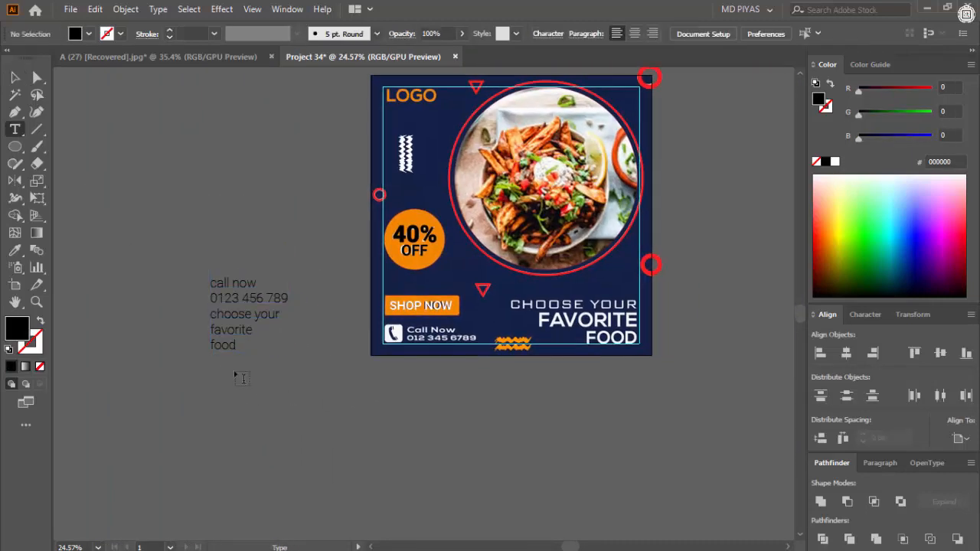
left_click_drag(224, 315, 281, 316)
key("ctrl+x")
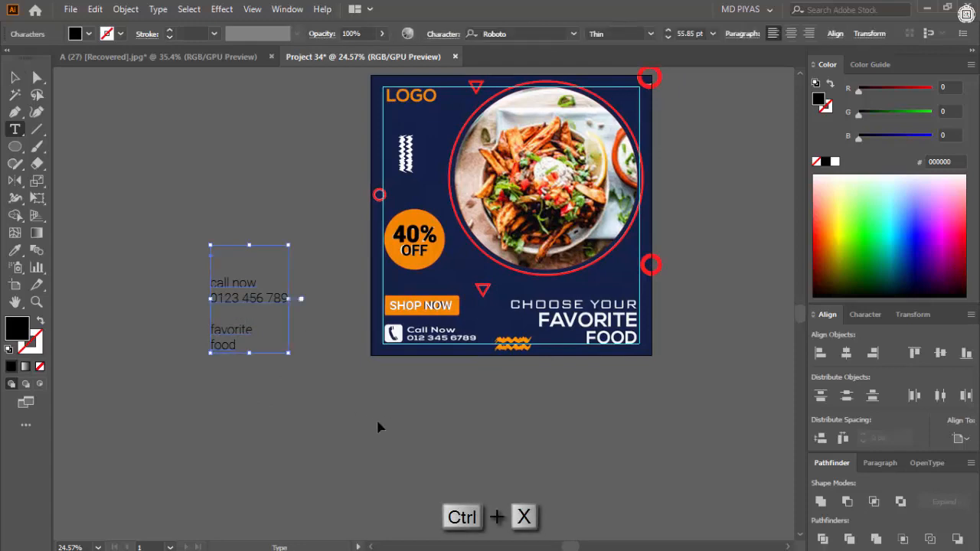
key("Escape")
left_click_drag(509, 435, 547, 443)
left_click_drag(502, 438, 559, 401)
left_click_drag(565, 396, 612, 417)
- Change the "choose your" text to uppercase and set its Roboto style to Medium
left_click(157, 8)
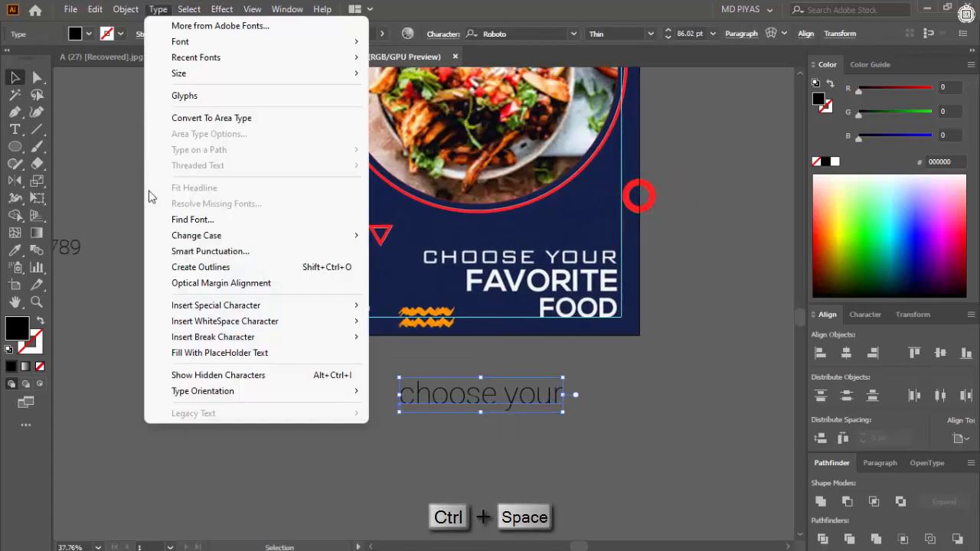
left_click(415, 233)
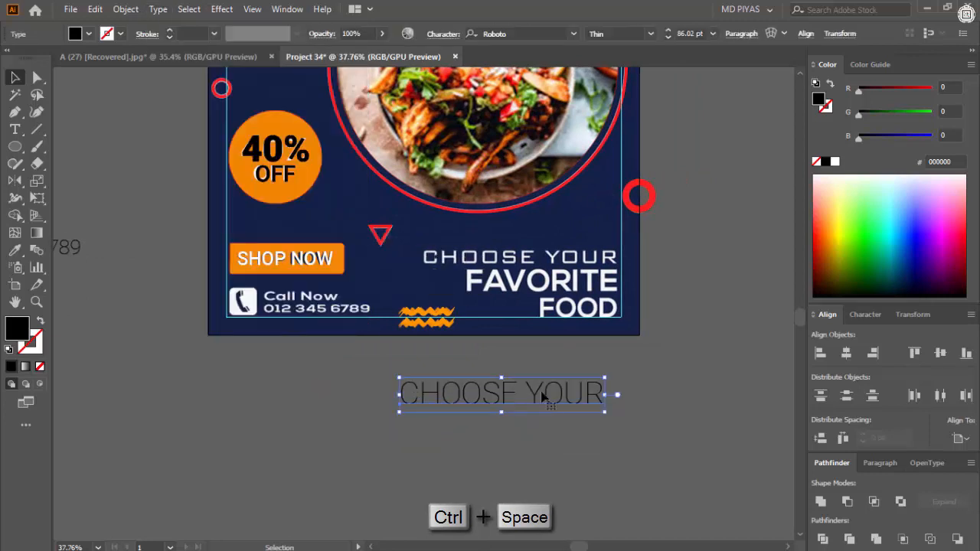
left_click(650, 34)
left_click(631, 142)
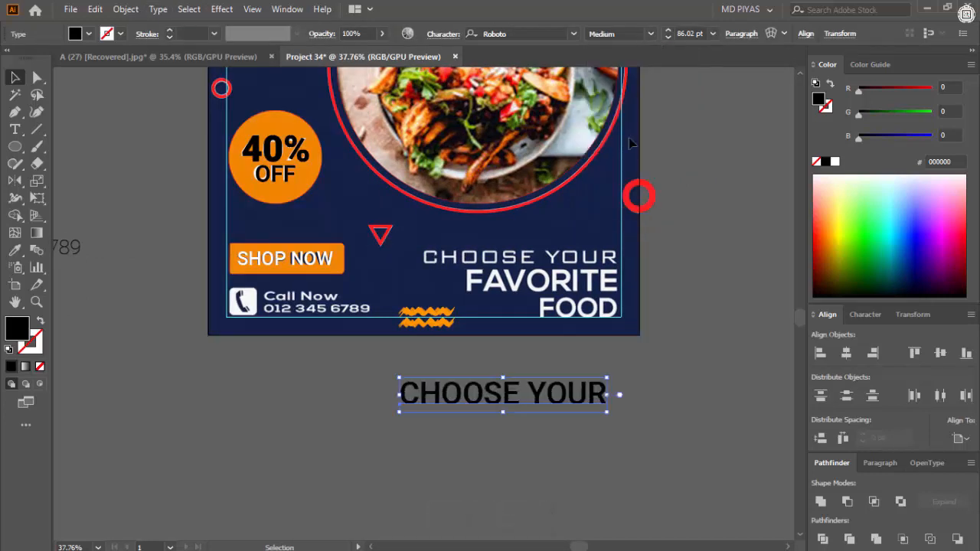
- Place "CHOOSE YOUR" over the matching reference line and fill it with red FF0000
left_click_drag(560, 397, 569, 257)
key("ctrl+space")
left_click_drag(627, 260, 724, 249)
left_click_drag(859, 92, 933, 92)
left_click(667, 267)
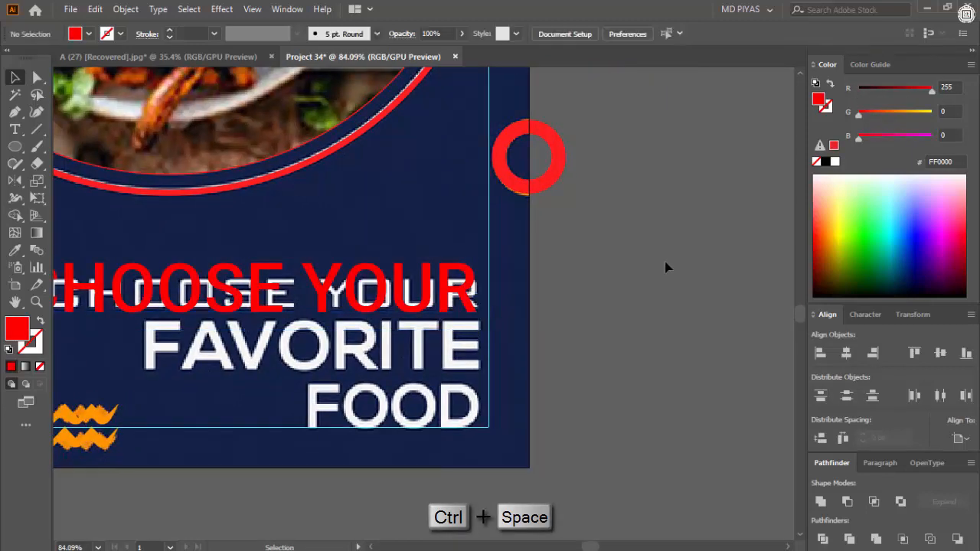
- Scale "CHOOSE YOUR" down to about 82 pt so its width fits the reference line
key("ctrl+space")
left_click_drag(429, 326, 245, 311)
key("ctrl+space")
left_click(205, 356)
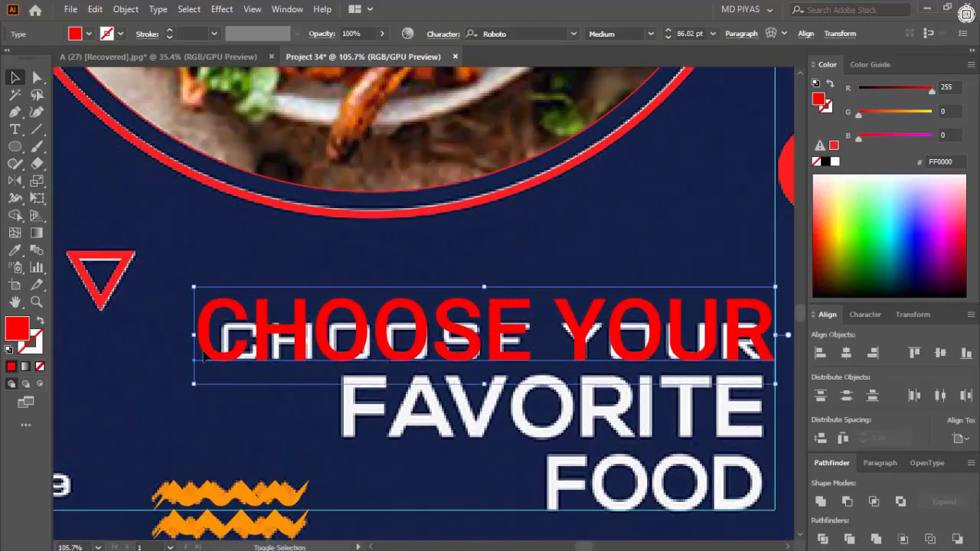
left_click_drag(194, 335, 222, 335)
left_click(508, 274)
- Try to flatten "CHOOSE YOUR" to the height of the reference lettering, and undo the resizing
key("ctrl+space")
left_click_drag(509, 281, 565, 299)
left_click(569, 314)
key("ctrl+space")
left_click_drag(488, 285, 488, 299)
left_click_drag(488, 344, 489, 353)
left_click(574, 252)
key("ctrl+space")
left_click_drag(421, 332, 337, 331)
left_click(339, 330)
left_click_drag(604, 265, 547, 278)
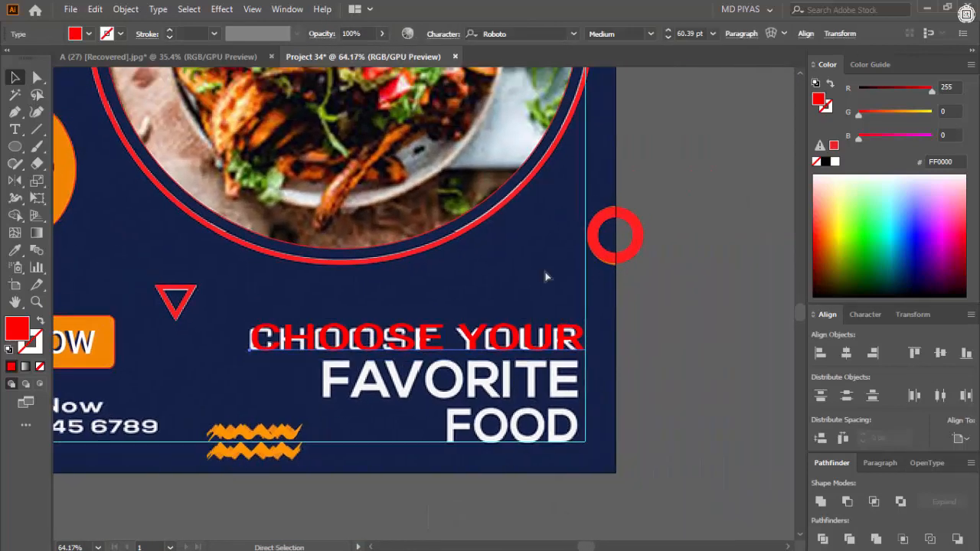
key("ctrl+z")
key("ctrl+z")
- Set the font of "CHOOSE YOUR" to Source Serif Variable
left_click(575, 34)
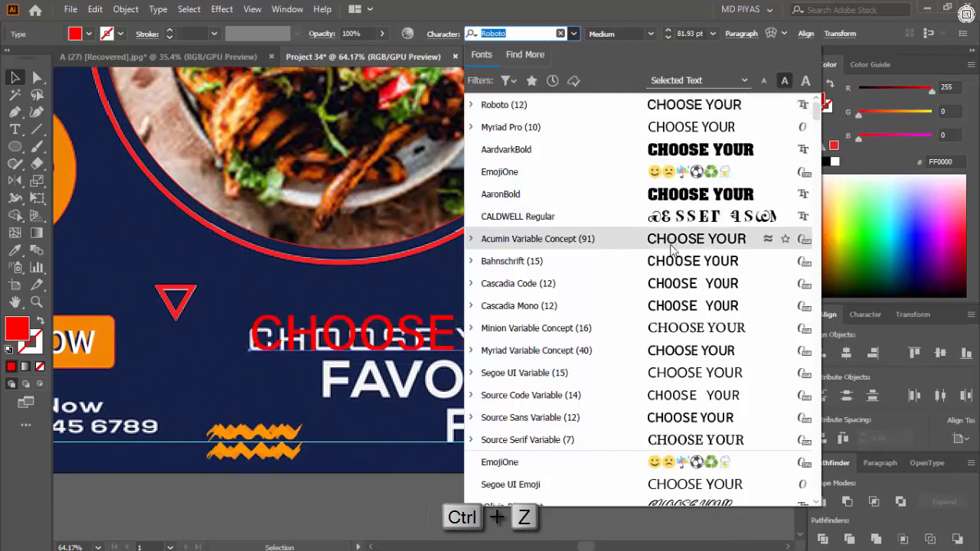
scroll(676, 285, "down", 5)
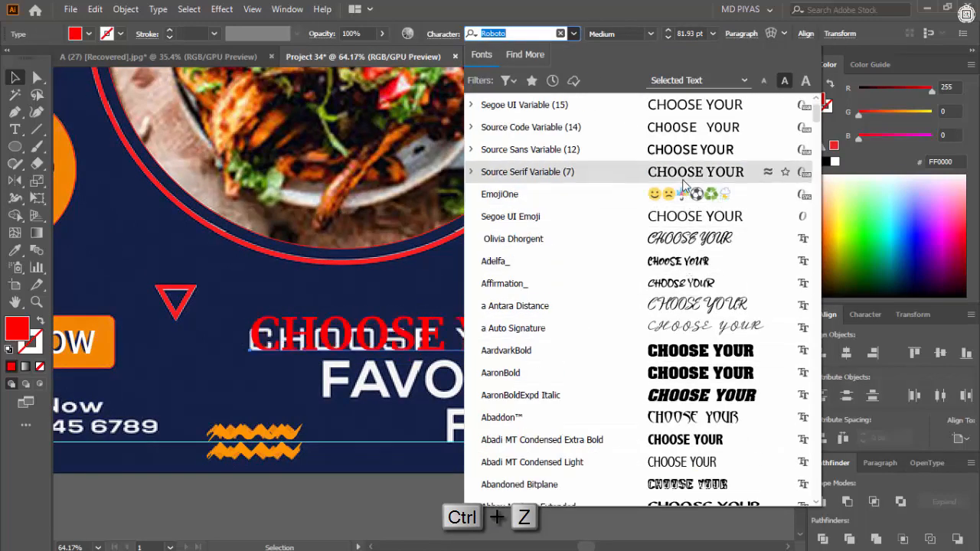
left_click(683, 169)
left_click(662, 338)
- Split "favorite" out of the text block into its own text object below the artboard
key("ctrl+space")
left_click_drag(662, 339, 199, 361)
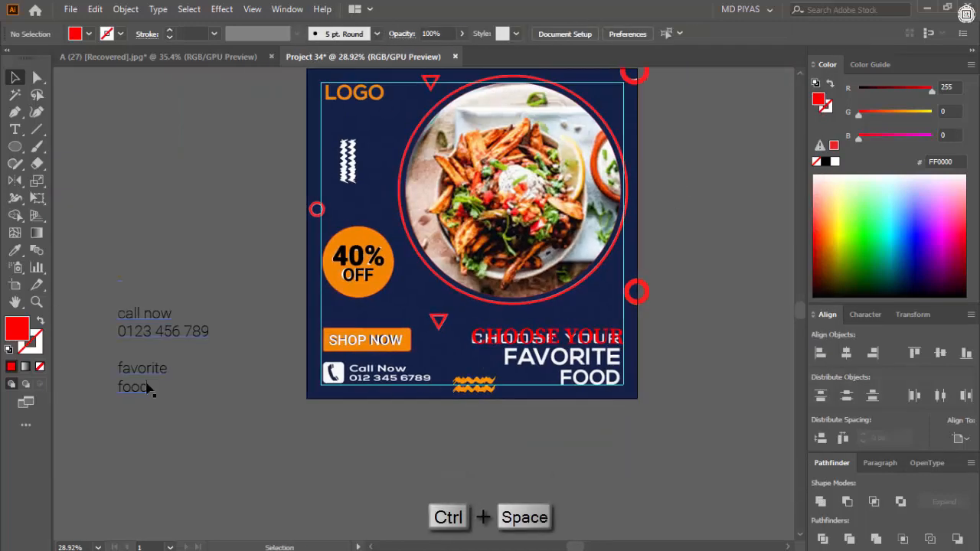
double_click(150, 389)
double_click(142, 369)
key("ctrl+x")
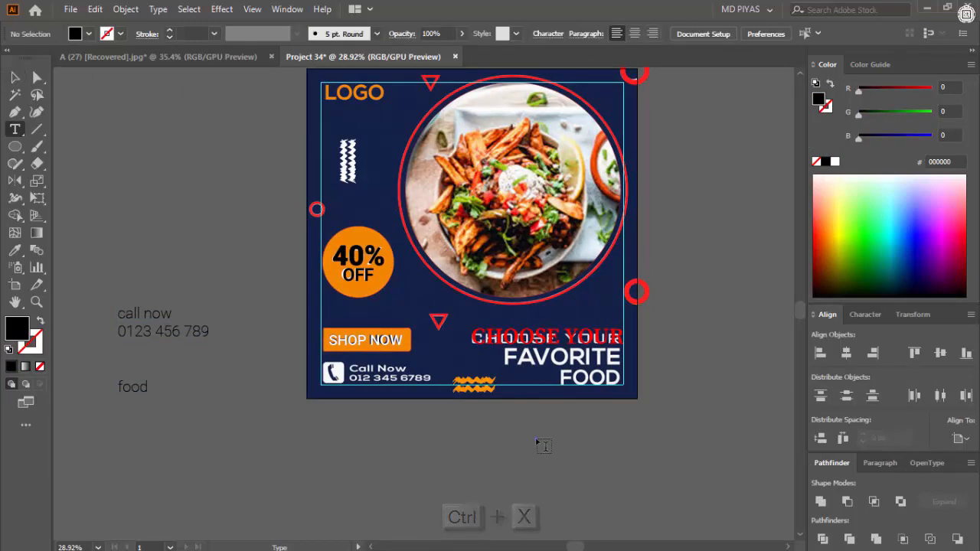
left_click(543, 444)
key("ctrl+v")
key("Escape")
- Change the "favorite" text to uppercase and set its Roboto style to Black
left_click(157, 9)
mouse_move(311, 240)
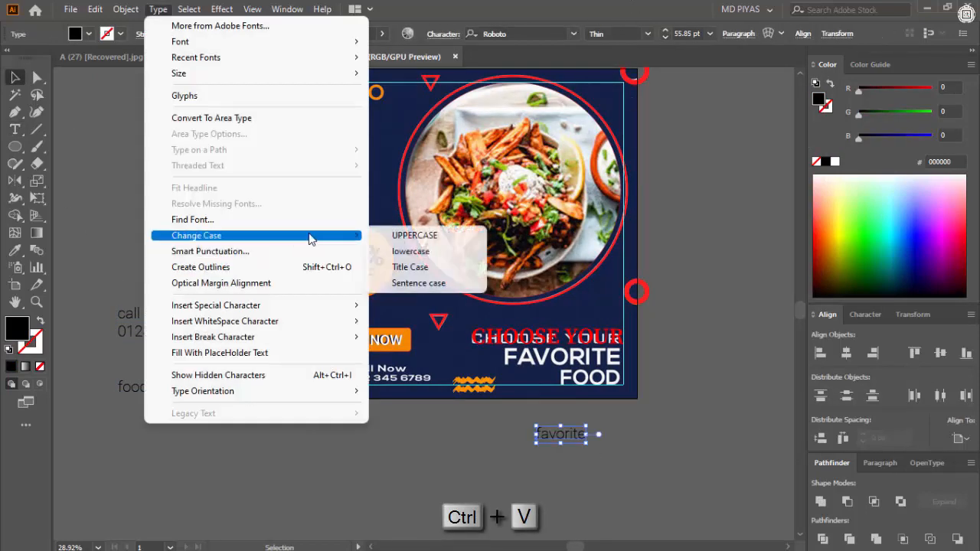
left_click(414, 235)
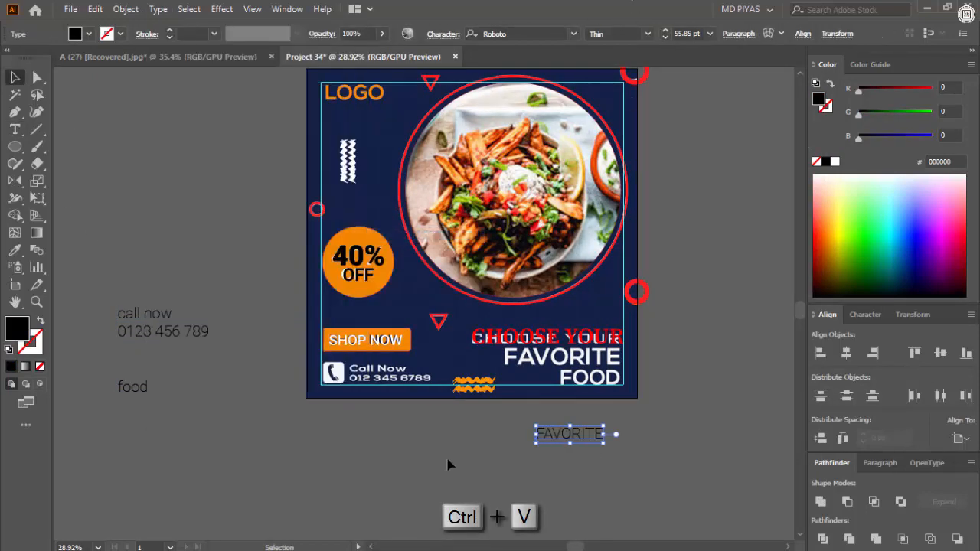
left_click(647, 36)
left_click(626, 210)
- Move "FAVORITE" over the matching reference word and scale it to fit the lettering
left_click(579, 456)
key("ctrl+space")
left_click_drag(580, 455, 624, 444)
left_click_drag(541, 448, 574, 306)
left_click_drag(481, 301, 393, 319)
key("ctrl+space")
left_click_drag(527, 272, 666, 261)
left_click_drag(653, 241, 653, 231)
- Fill the Roboto "FAVORITE" text with white and deselect it
left_click(644, 342)
left_click(835, 162)
left_click(764, 272)
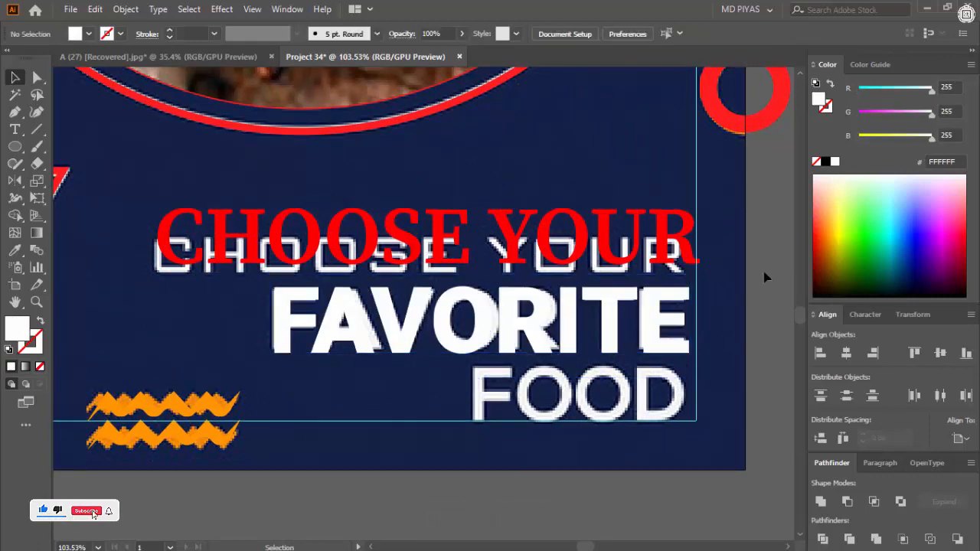
- Split "food" out of the text block into its own text object below the artboard
key("ctrl+space")
left_click_drag(764, 278, 387, 373)
left_click_drag(116, 373, 113, 360)
key("t")
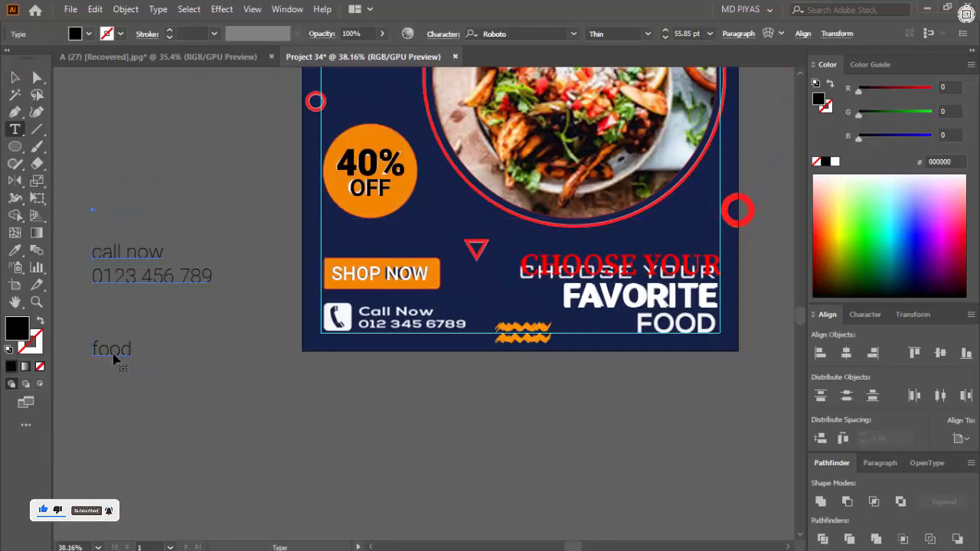
left_click(429, 449)
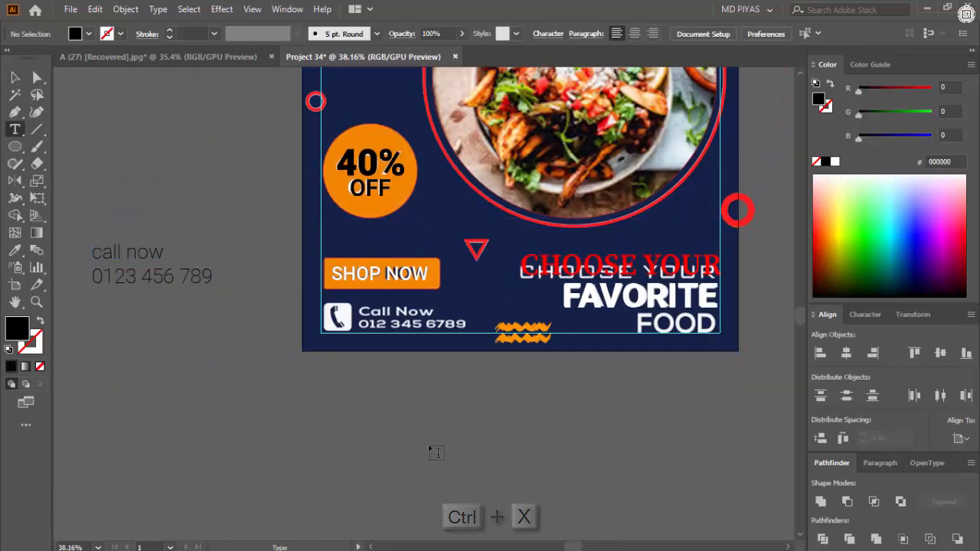
key("ctrl+v")
- Change the "food" text to uppercase and set its font to AaronBold
left_click(158, 9)
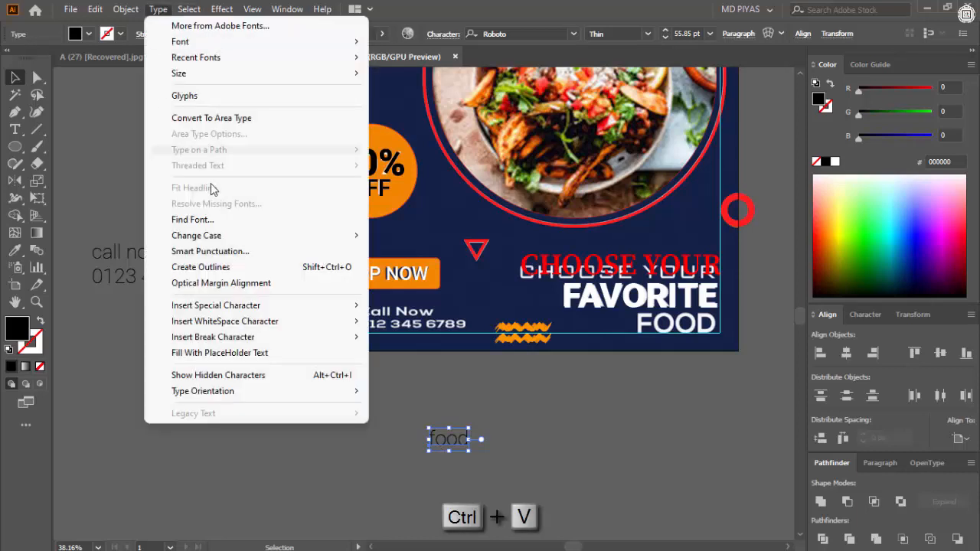
mouse_move(197, 235)
left_click(392, 228)
left_click_drag(645, 434, 709, 430)
left_click_drag(709, 431, 597, 399)
left_click(574, 34)
left_click(650, 220)
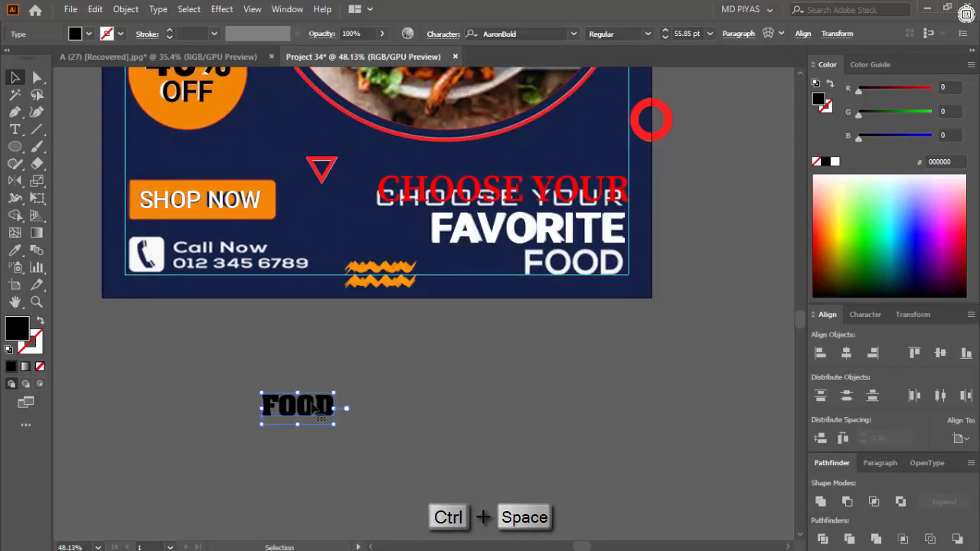
- Move "FOOD" closer to the headline and copy its AaronBold styling onto "FAVORITE" with the Eyedropper
left_click_drag(299, 406, 547, 361)
left_click(569, 285, "ctrl")
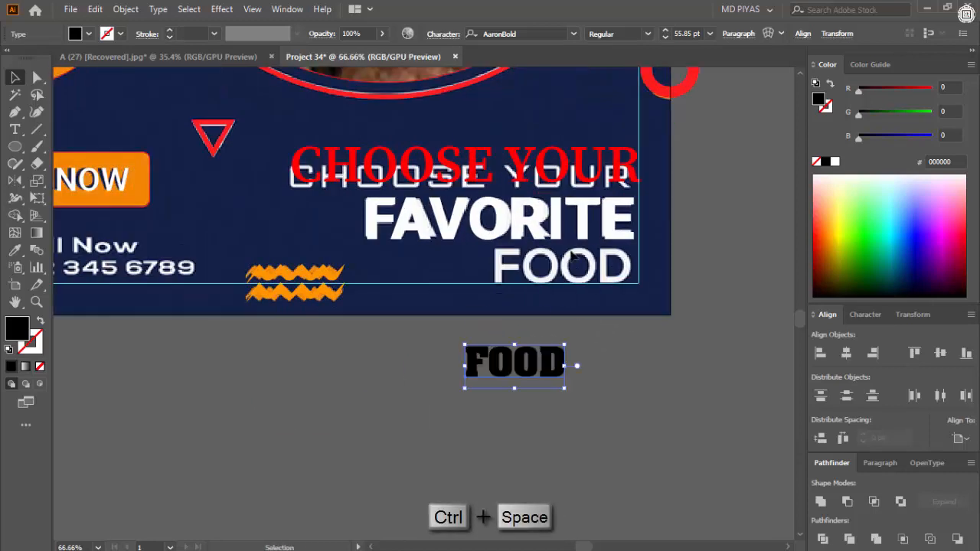
key("i")
left_click(536, 364)
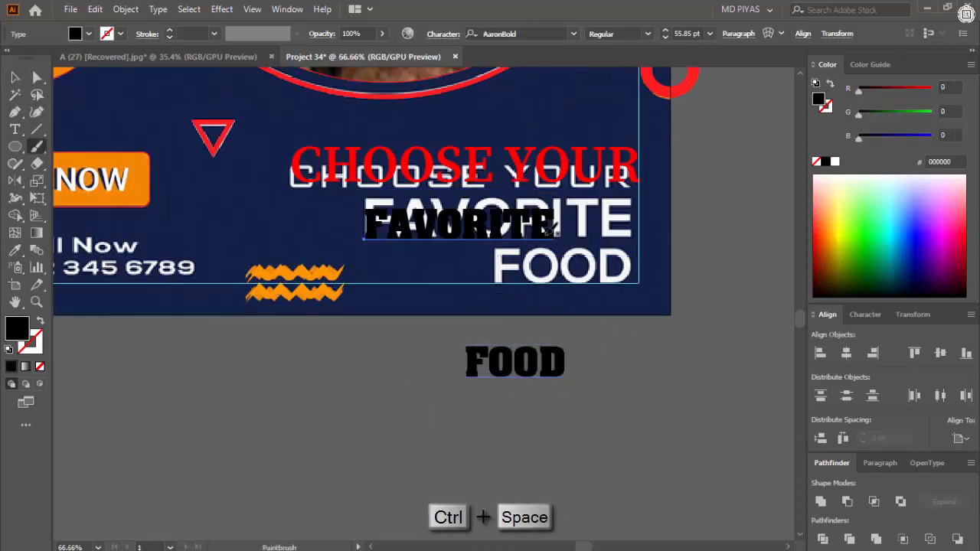
- Move and scale the AaronBold "FAVORITE" to about 78 pt to cover the reference word
left_click_drag(554, 227, 605, 227)
left_click_drag(634, 227, 643, 208)
key("ctrl+space")
left_click_drag(616, 233, 607, 221)
left_click_drag(658, 181, 640, 217)
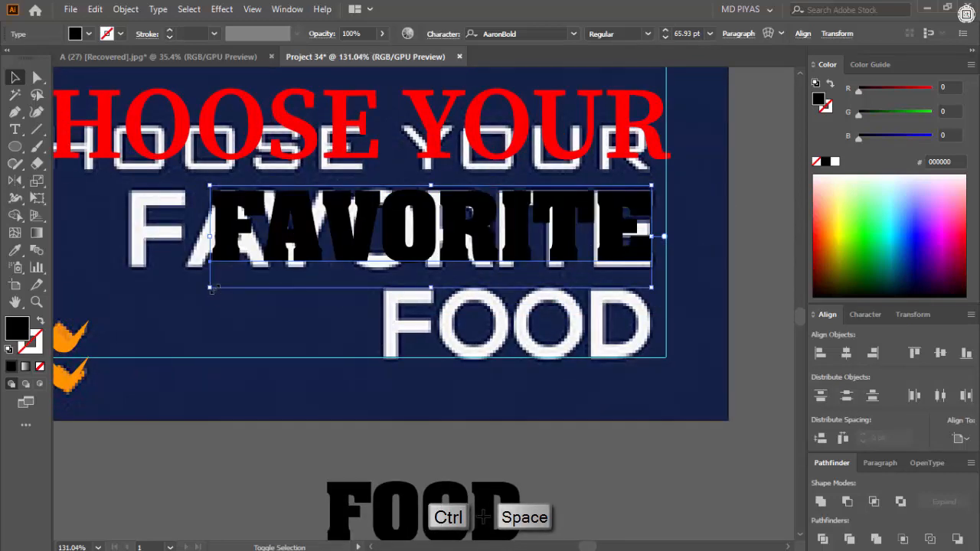
left_click_drag(213, 289, 253, 308)
left_click(457, 401)
- Fill the AaronBold "FAVORITE" text with white
key("ctrl+space")
left_click_drag(493, 302, 356, 342)
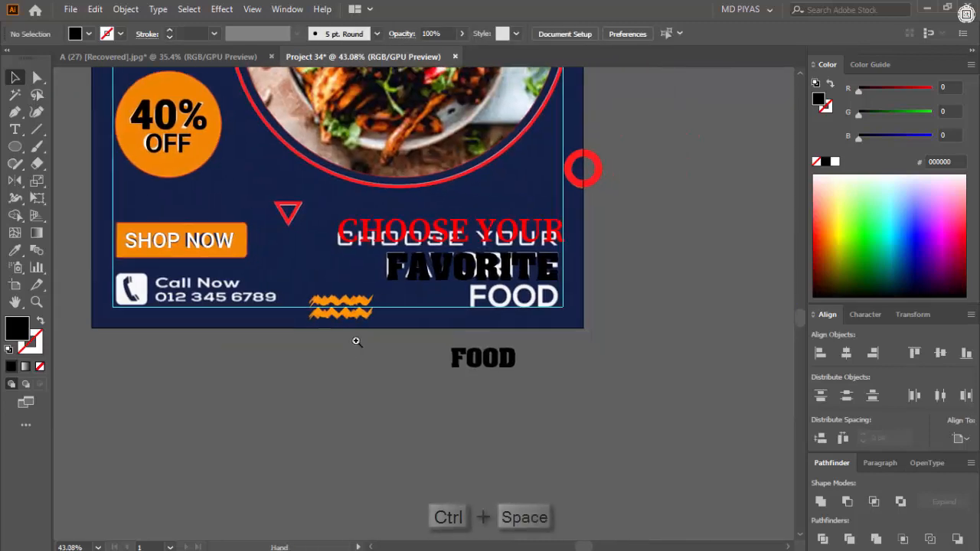
left_click_drag(368, 272, 319, 264)
left_click(455, 253)
left_click(835, 162)
left_click(635, 238)
- Fill the "FAVORITE" text with red FF0000 and deselect it
key("ctrl+space")
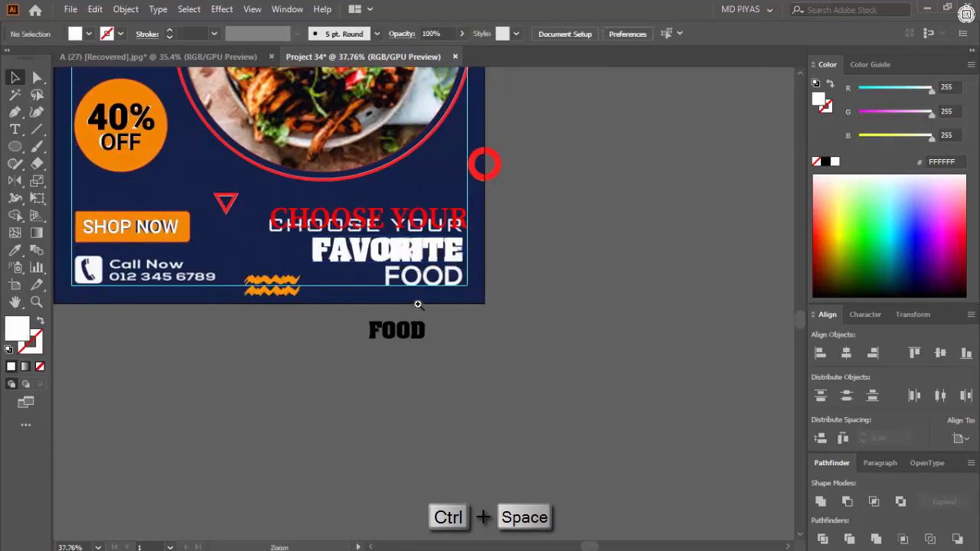
left_click_drag(418, 304, 467, 300)
left_click(438, 226)
left_click(827, 162)
left_click(932, 89)
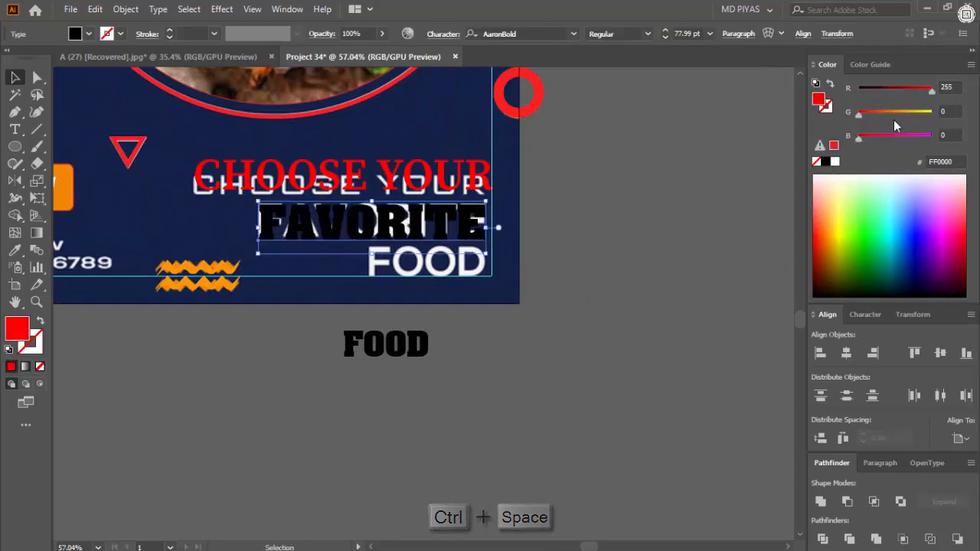
left_click(643, 238)
- Place "FOOD" over the matching reference word and set its font to Roboto Black
left_click_drag(451, 264, 452, 265)
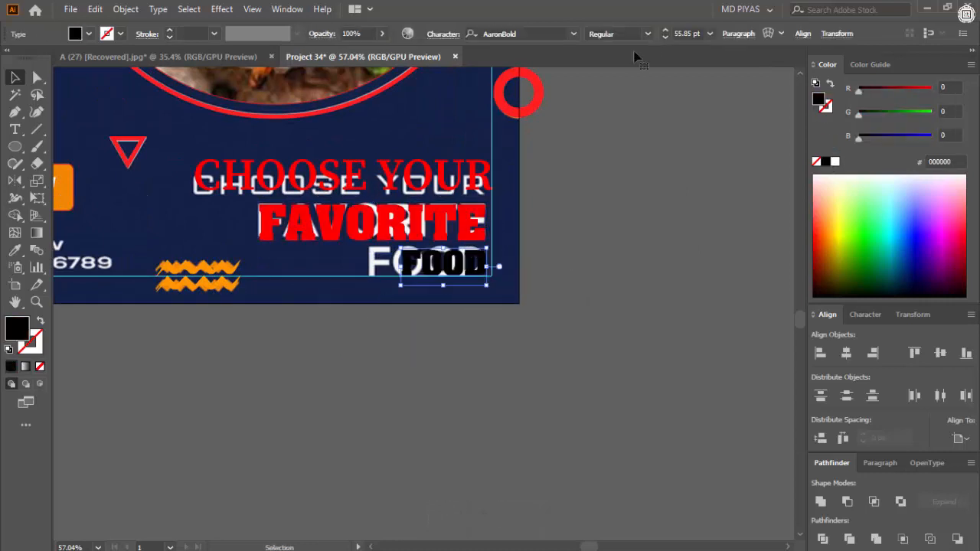
left_click(527, 34)
type("robo")
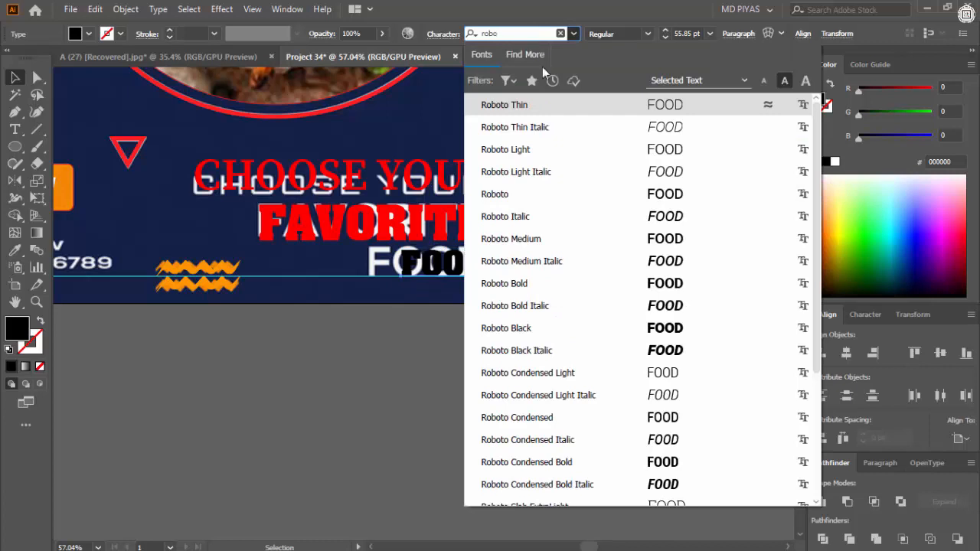
left_click(630, 328)
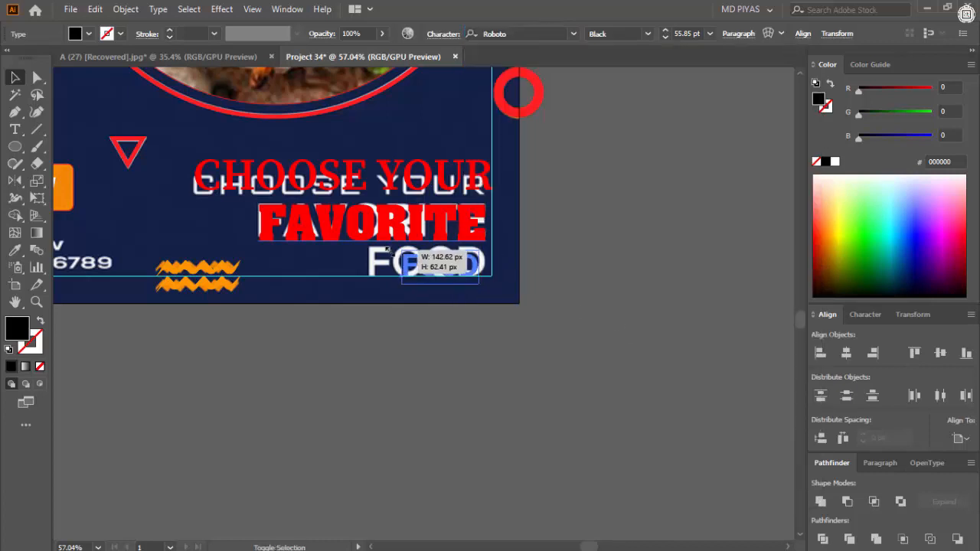
- Scale and move the Roboto Black "FOOD" text to cover the matching reference word
left_click(647, 34)
left_click(621, 210)
key("ctrl+space")
left_click_drag(422, 262, 566, 256)
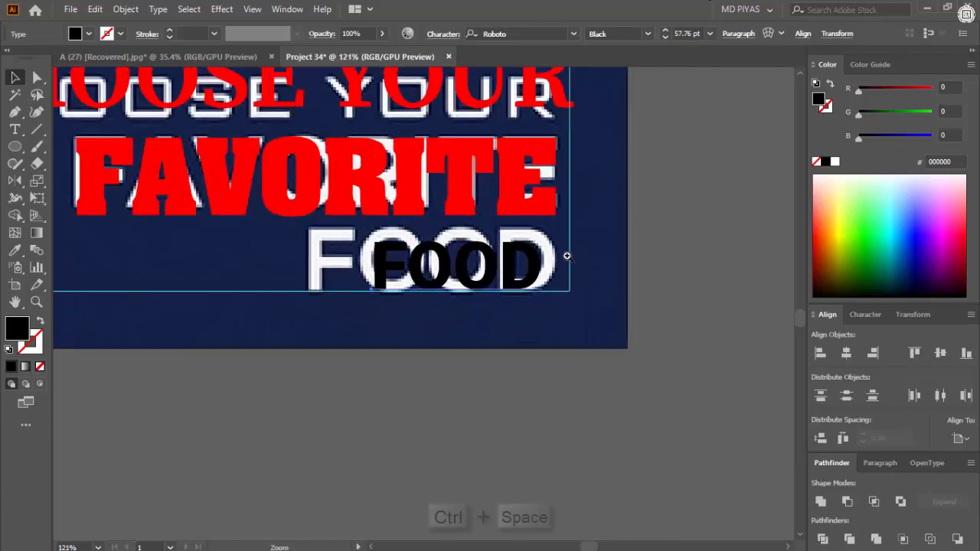
left_click_drag(485, 260, 557, 261)
left_click_drag(543, 262, 547, 273)
left_click(697, 236)
- Fill the "FOOD" text with white and deselect it
left_click_drag(696, 236, 472, 338)
left_click(836, 162)
left_click(710, 267)
- Cut the "call now" line out of the two-line contact text beside the artboard
left_click_drag(274, 281, 233, 333)
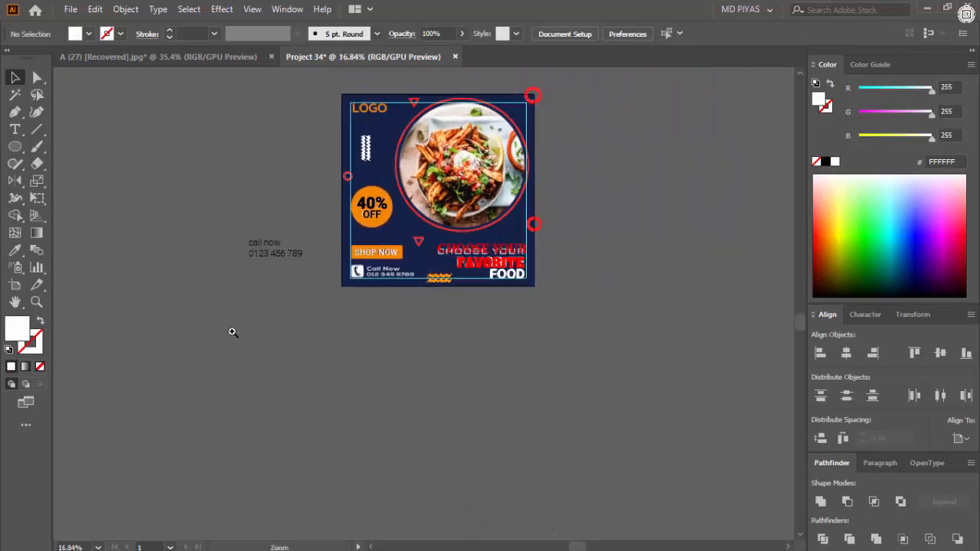
left_click_drag(255, 228, 337, 239)
left_click_drag(280, 277, 393, 307)
key("t")
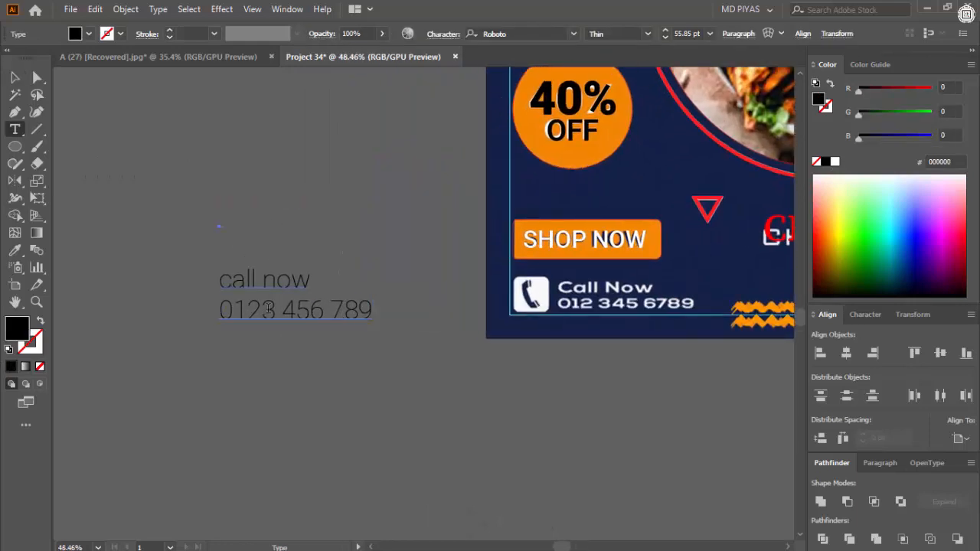
key("shift+End")
key("ctrl+x")
key("Escape")
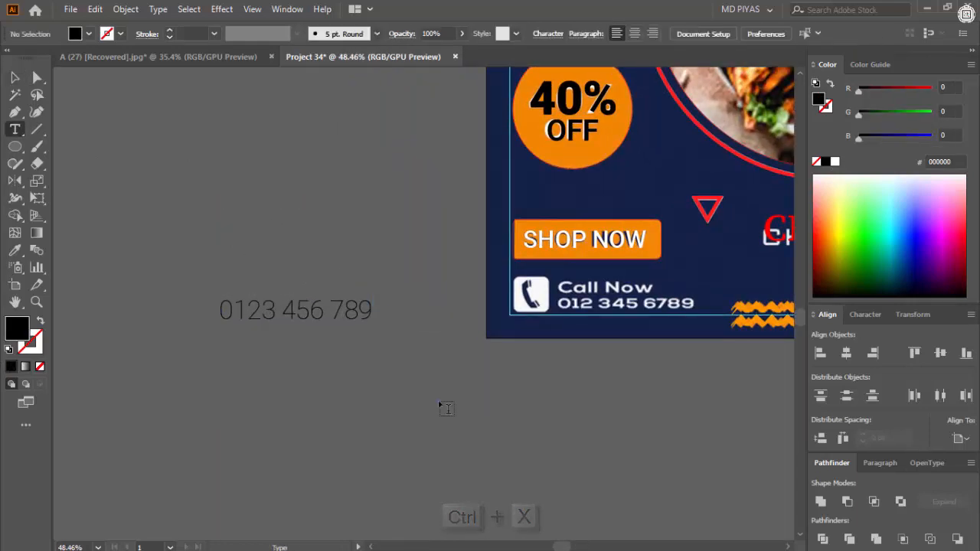
- Paste "call now" as a separate text object below the artboard and change its case to uppercase
left_click(441, 405)
key("ctrl+v")
key("Escape")
left_click(158, 9)
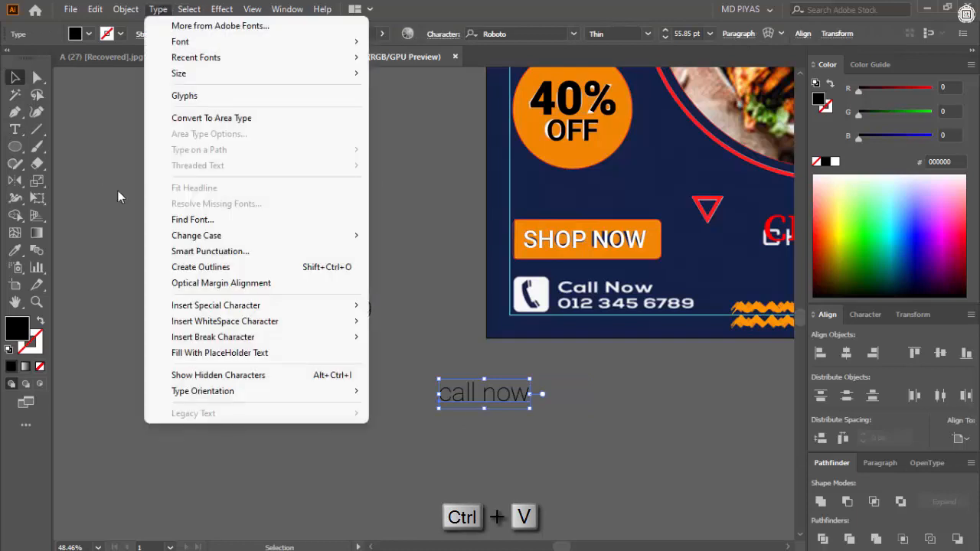
mouse_move(321, 235)
left_click(375, 236)
- Cut the phone number, paste it as a new text object and remove its empty second line
double_click(314, 310)
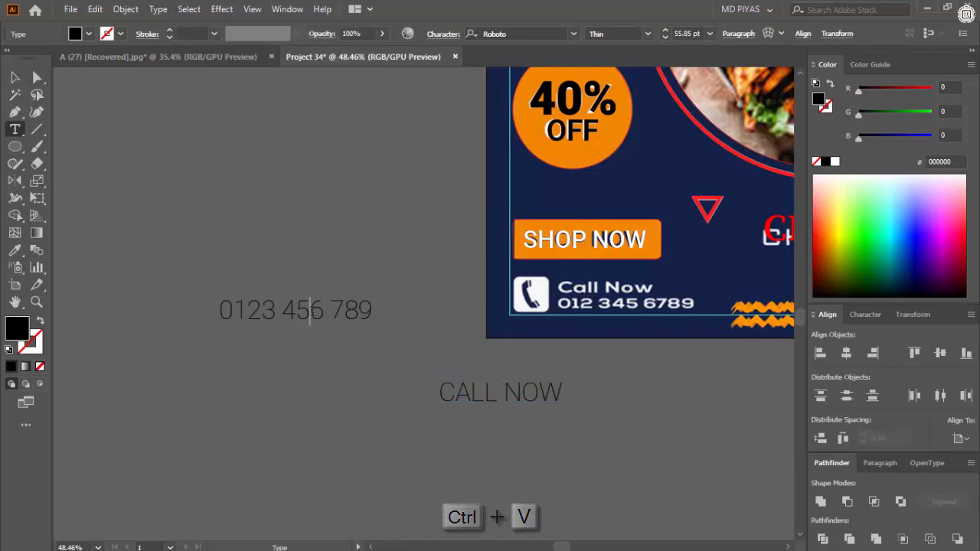
key("ctrl+a")
key("ctrl+x")
left_click(314, 322)
key("t")
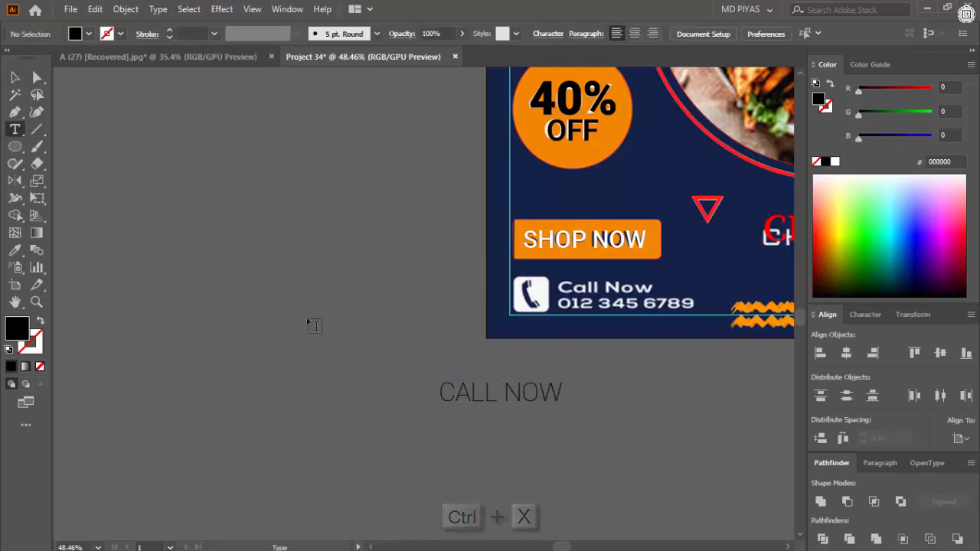
left_click(310, 320)
key("ctrl+v")
left_click(364, 319, "ctrl")
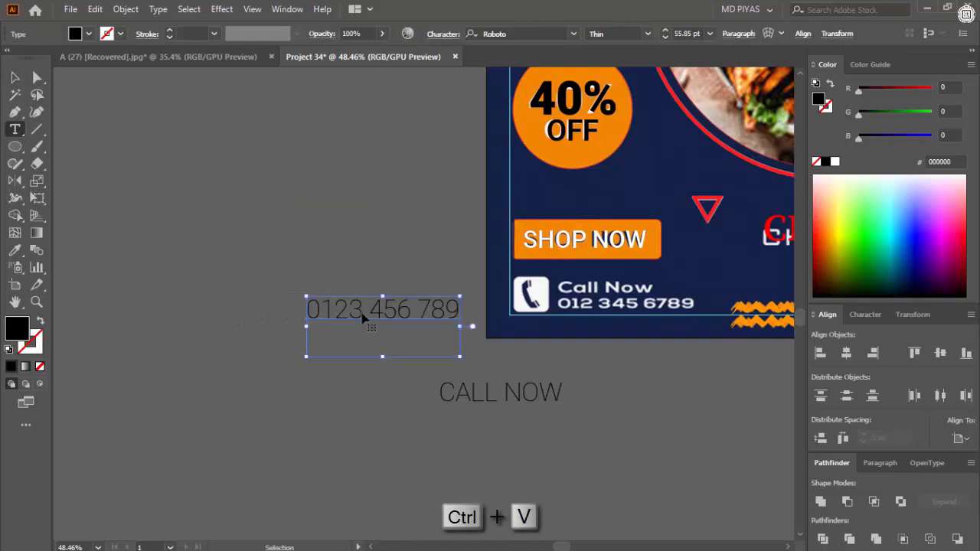
left_click(460, 309)
key("ctrl+z")
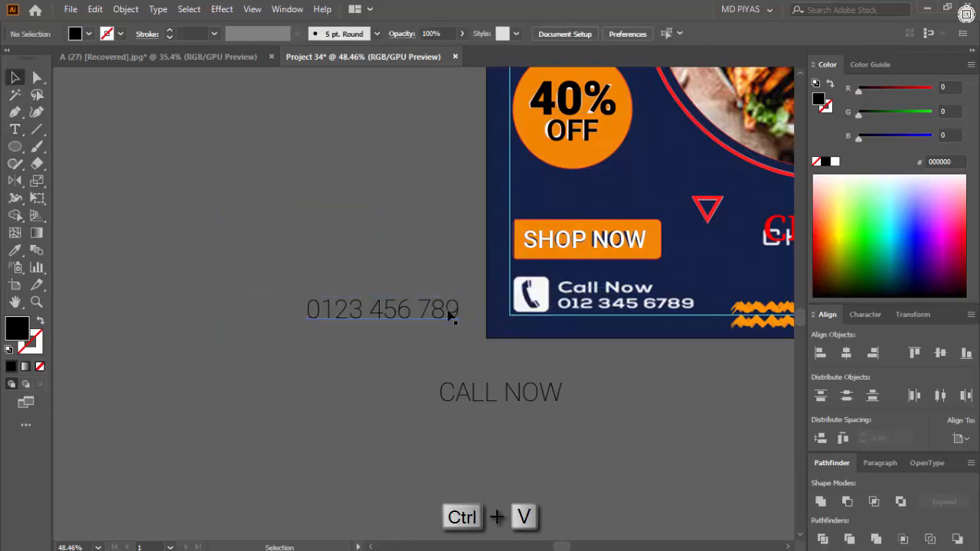
left_click(459, 309)
key("Escape")
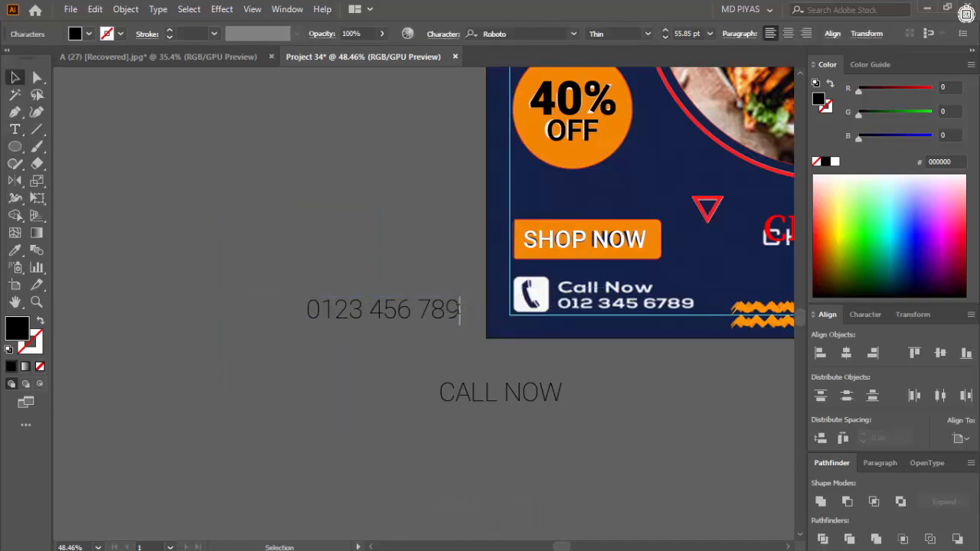
- Place "CALL NOW" directly above the phone number with their starting edges lined up
left_click_drag(567, 419, 559, 419)
left_click(602, 389)
mouse_move(499, 416)
left_mouse_down()
mouse_move(556, 418)
mouse_move(501, 426)
left_mouse_up()
left_click_drag(502, 426, 325, 374)
left_click_drag(325, 375, 383, 379, "ctrl")
- Set "CALL NOW" and the phone number to Roboto Regular, switching the number to Medium
left_click(512, 398)
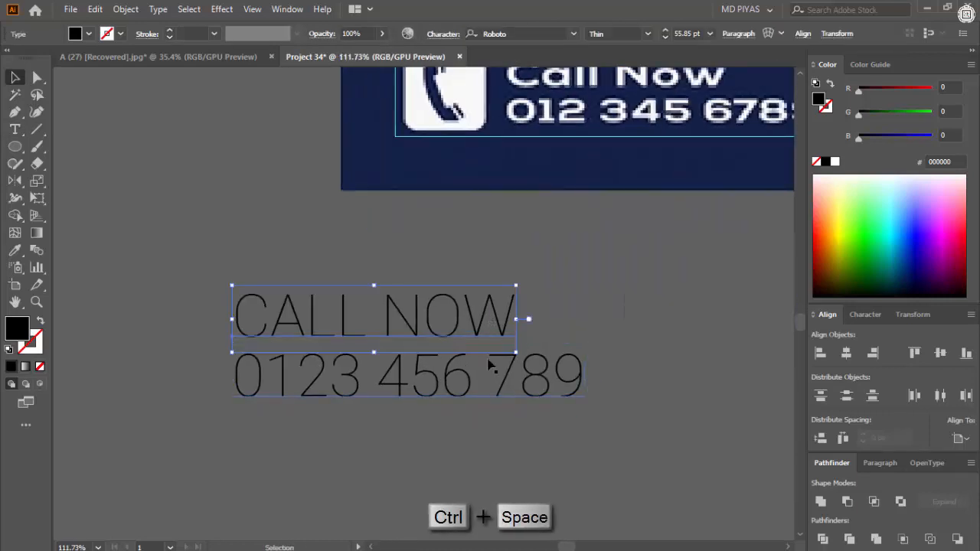
left_click(647, 34)
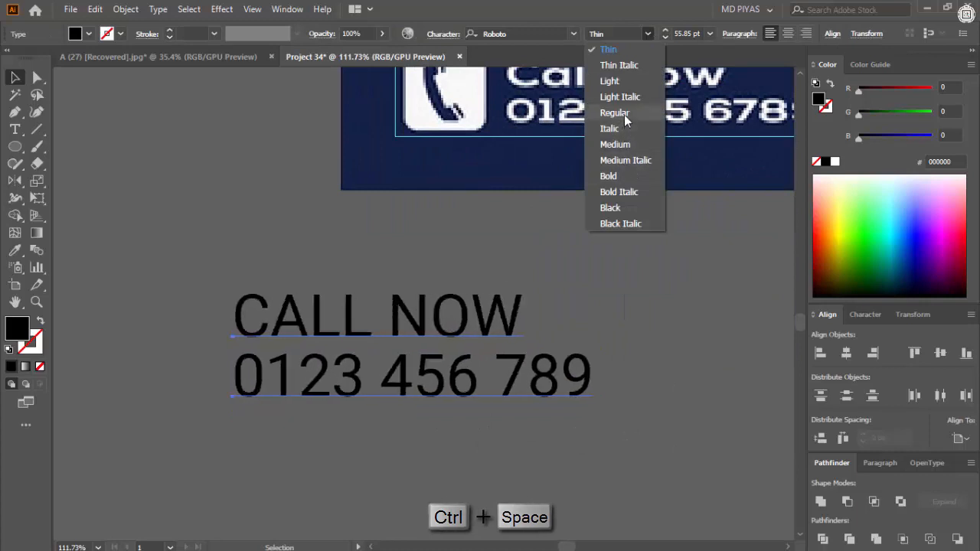
left_click(622, 113)
left_click(570, 337)
left_click(568, 377)
left_click(649, 35)
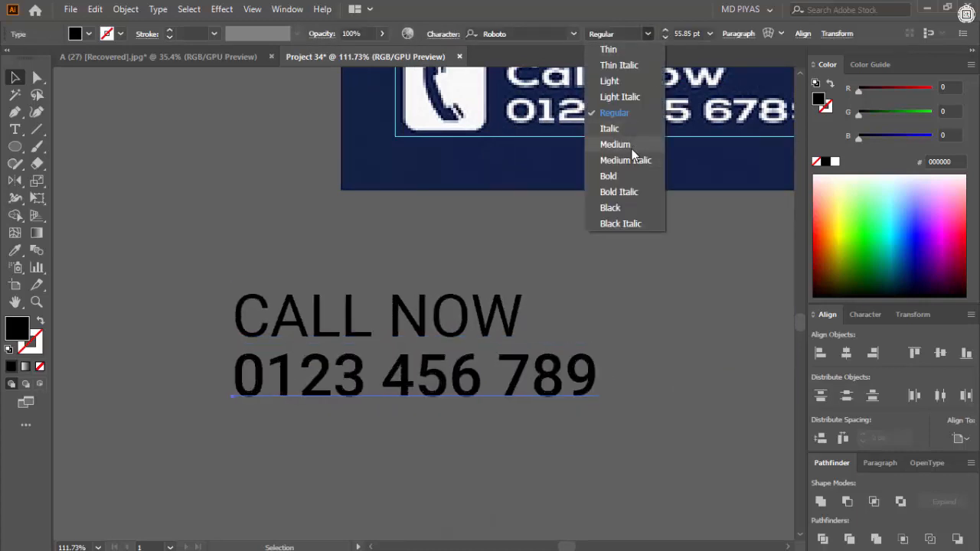
left_click(630, 149)
left_click(490, 255)
- Scale "CALL NOW" down to about 33 pt and set its font style to Roboto Black
left_click(367, 336)
left_click_drag(523, 286, 469, 314, "shift")
left_click(648, 33)
left_click(610, 209)
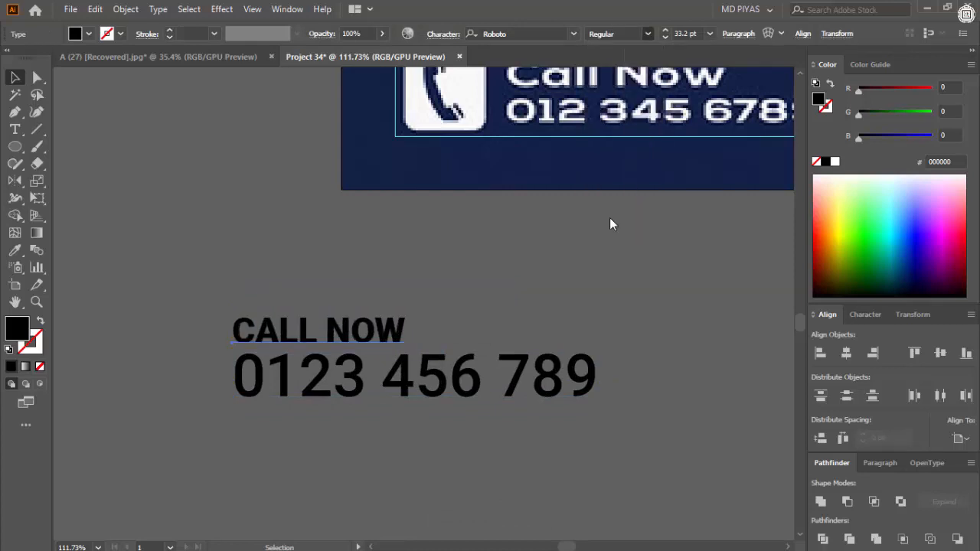
key("ctrl+space")
left_click_drag(495, 279, 463, 306, "ctrl")
- Set the phone number's font style to Roboto Light
left_click(521, 349)
left_click(650, 35)
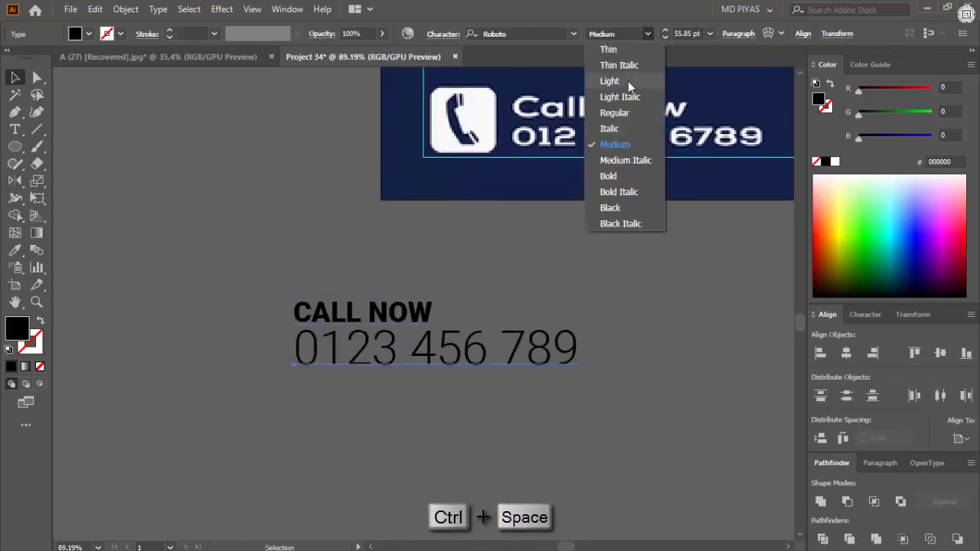
left_click(628, 82)
left_click(588, 253)
- Group the "CALL NOW" text with the phone number
key("ctrl+space")
left_click_drag(588, 255, 330, 335, "ctrl")
left_click_drag(430, 300, 673, 300, "ctrl")
left_click_drag(673, 299, 414, 367)
left_click_drag(414, 367, 490, 367, "ctrl")
left_click_drag(456, 236, 542, 334)
key("ctrl+g")
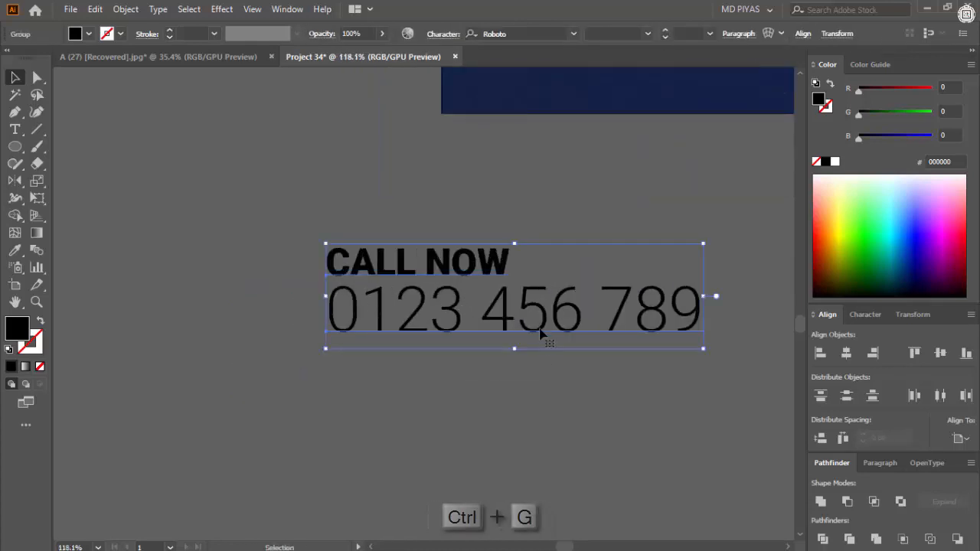
- Move the contact text group onto the reference's call lines beside the phone icon and fill it with red FF0000
left_click(468, 277, "ctrl")
key("ctrl+space")
left_click_drag(468, 278, 429, 298, "ctrl")
left_click_drag(464, 306, 426, 389)
left_click_drag(433, 385, 618, 212)
key("ctrl+space")
left_click_drag(615, 212, 490, 220)
left_click_drag(490, 220, 536, 223, "ctrl")
left_click_drag(860, 90, 977, 77)
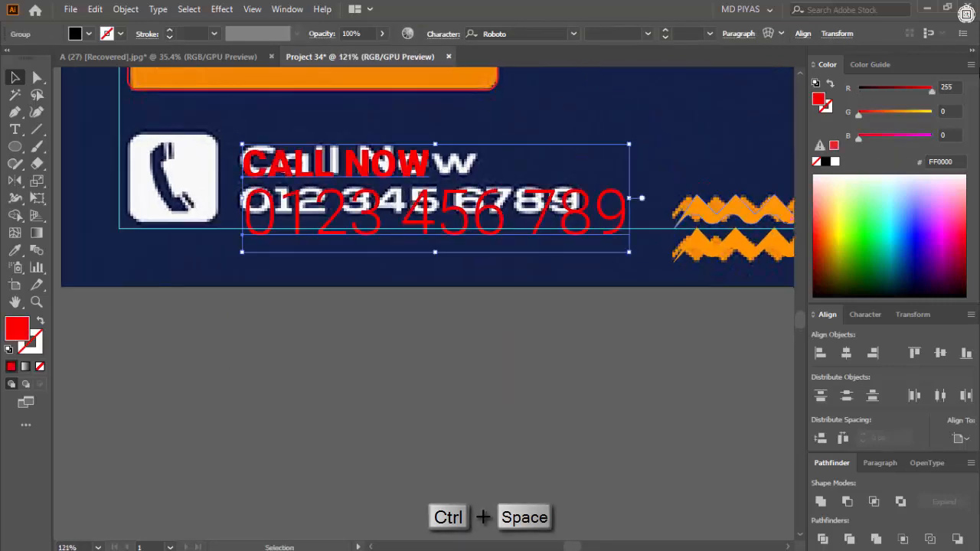
- Scale and position the contact text group to match the reference's "Call Now" block beside the phone icon
left_click_drag(629, 251, 595, 233, "shift")
key("ctrl+space")
left_click_drag(543, 206, 570, 214, "ctrl")
key("ctrl+space")
left_click_drag(558, 218, 621, 217, "ctrl")
left_click_drag(464, 206, 335, 202)
key("ctrl+space")
left_click_drag(310, 198, 402, 265)
key("ctrl+space")
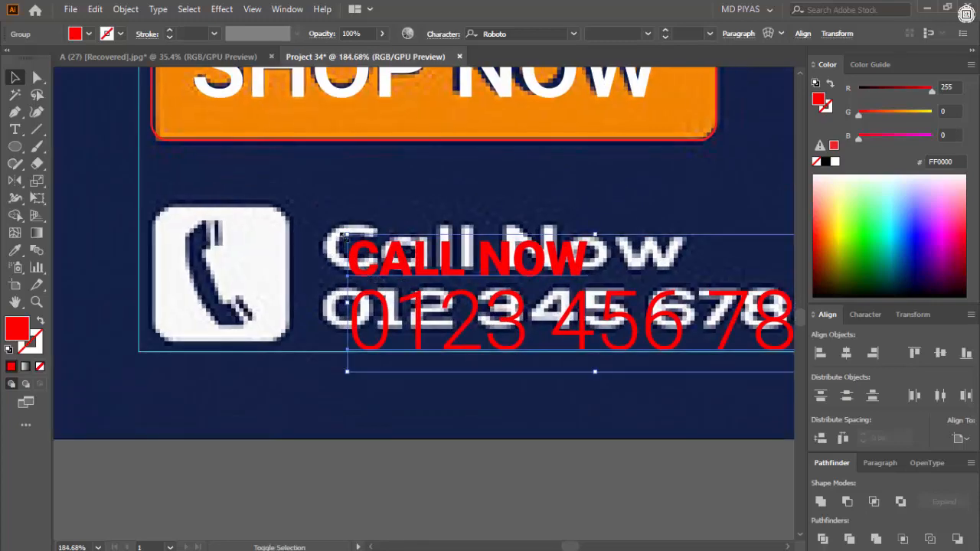
left_click_drag(348, 237, 324, 228, "shift")
left_click_drag(363, 276, 363, 265, "shift")
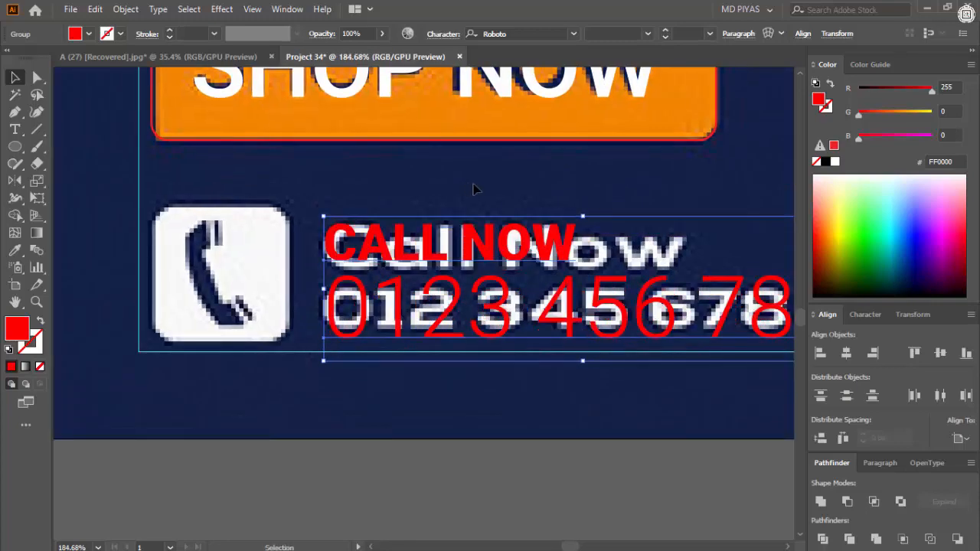
left_click(477, 188)
- Unlock the reference design and move it off the artboard, placing it alongside for comparison
key("ctrl+space")
left_click_drag(545, 247, 318, 325, "ctrl")
left_click_drag(471, 342, 371, 351, "ctrl")
left_click_drag(486, 353, 363, 386)
left_click_drag(445, 362, 352, 360, "ctrl")
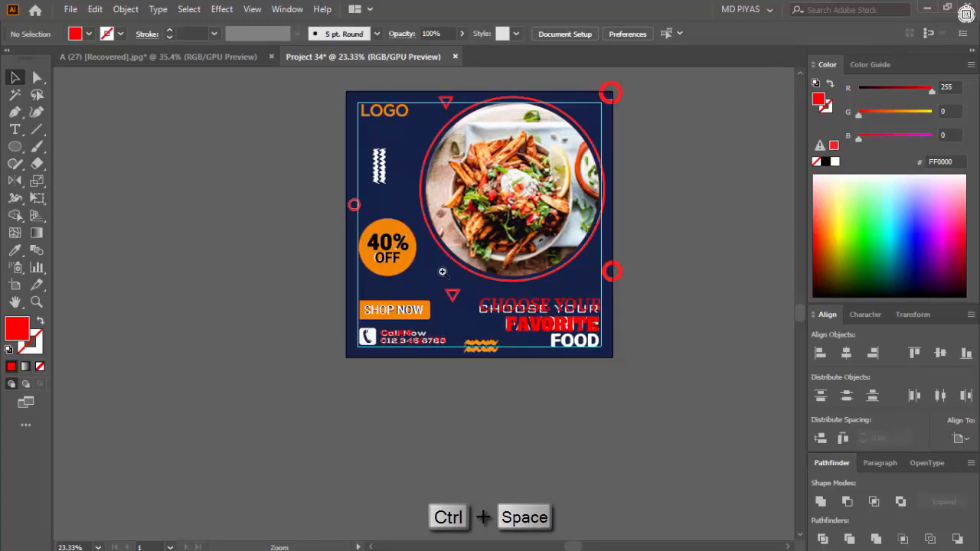
key("ctrl+alt+2")
key("ctrl+space")
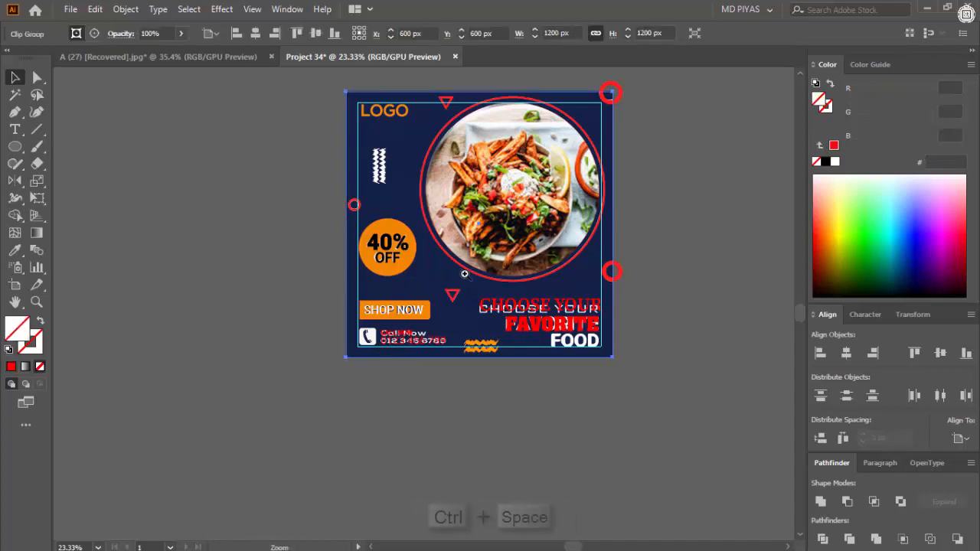
left_click_drag(464, 273, 432, 289, "ctrl")
left_click_drag(432, 291, 290, 326)
left_click(452, 423)
left_click(494, 422)
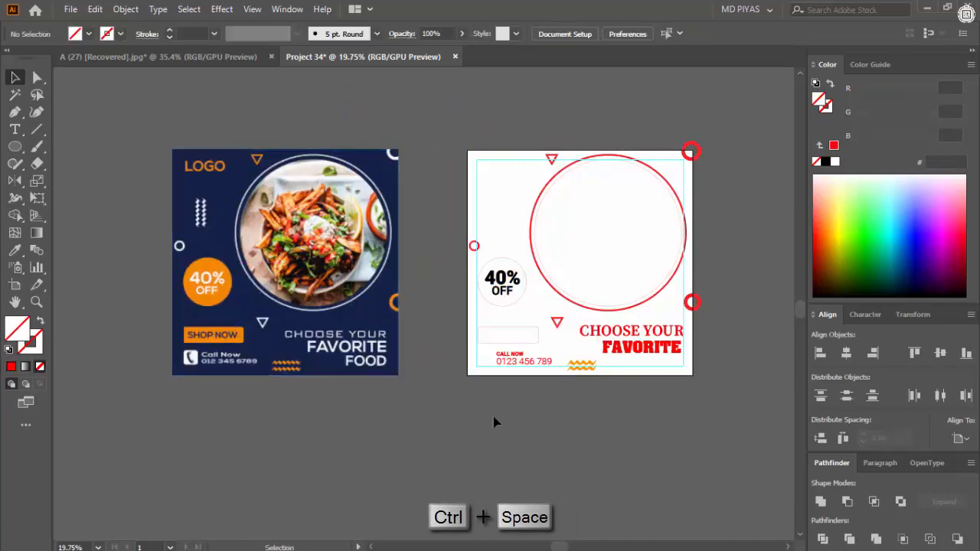
- Draw a 1200 × 1200 px rectangle and align it to the artboard's horizontal center and top edge
left_click(447, 199)
type("120")
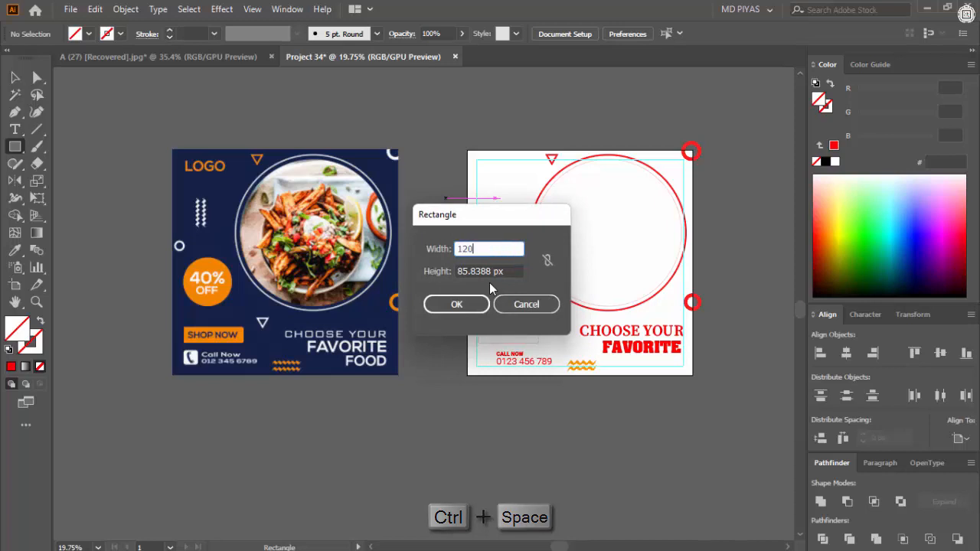
type("0")
key("Tab")
type("1200")
key("Return")
key("v")
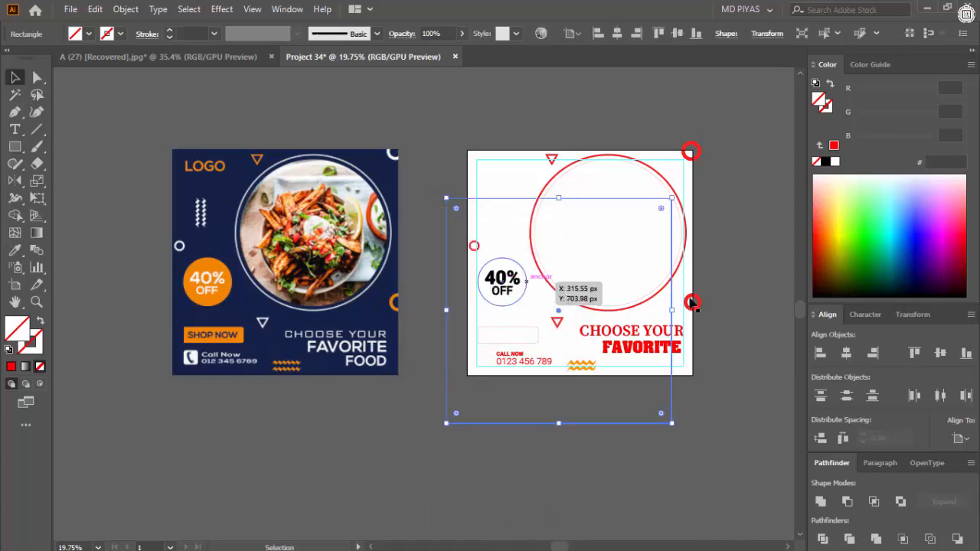
left_click(847, 353)
left_click(915, 353)
- Fill the square with the reference's navy 152146 using the Eyedropper and send it to the back
key("i")
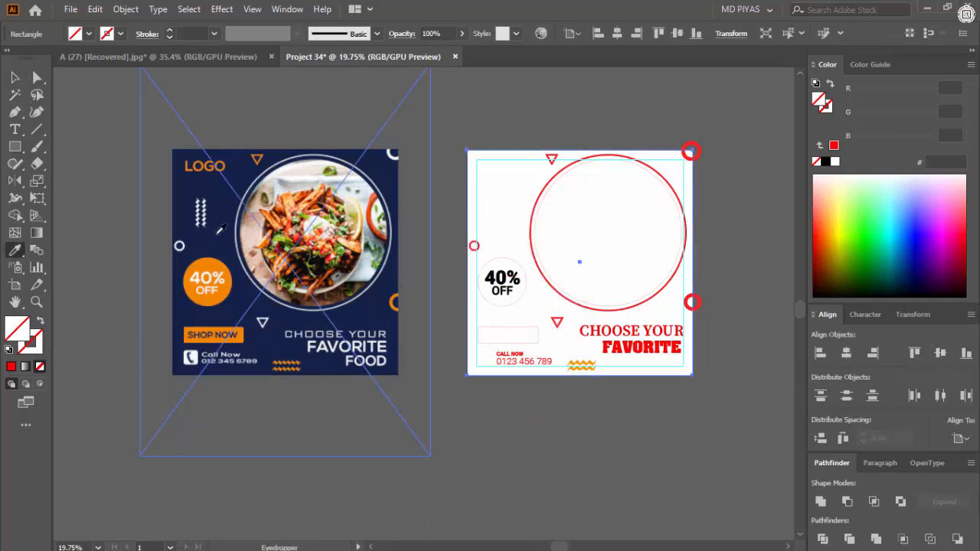
left_click(217, 233)
double_click(15, 79)
left_click(547, 391)
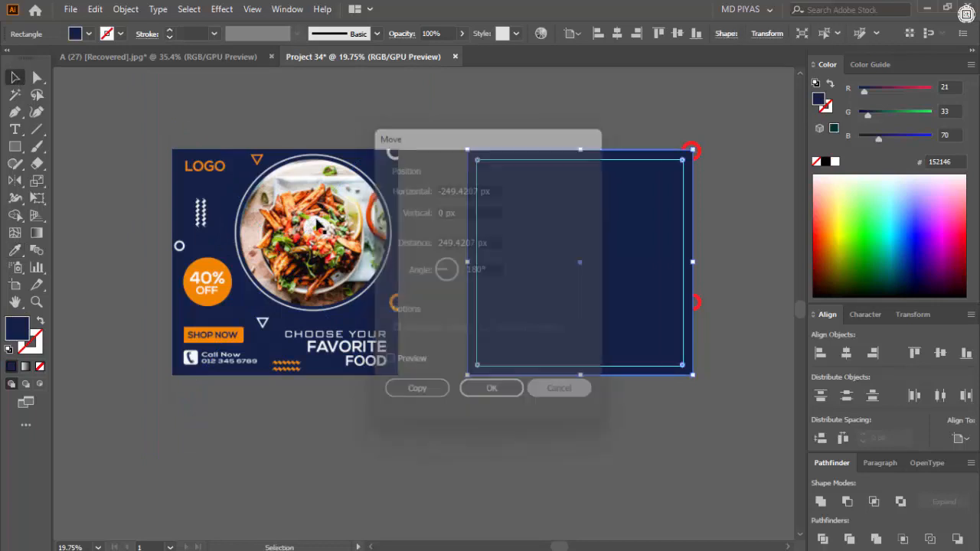
key("ctrl+shift+bracketleft")
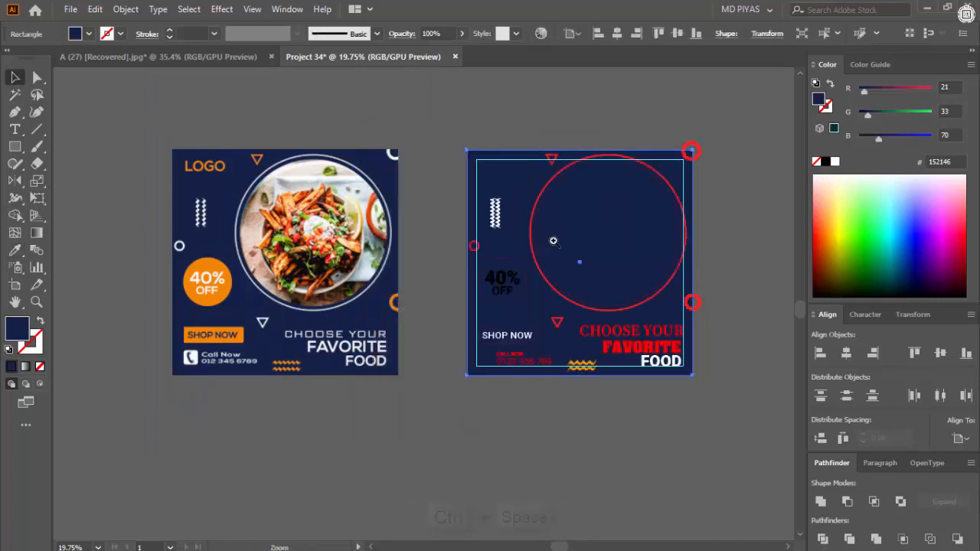
- Swap the inner photo circle's outline to a red fill and duplicate the circle above the artboard
left_click(552, 242, "ctrl")
left_click(526, 204)
key("shift+x")
left_click_drag(638, 239, 607, 342)
left_click_drag(591, 356, 590, 197)
- Bring the burger photo from the A (27) [Recovered].jpg document into the Project 34 document
left_click(173, 80)
left_click(173, 58)
left_click_drag(443, 247, 366, 261)
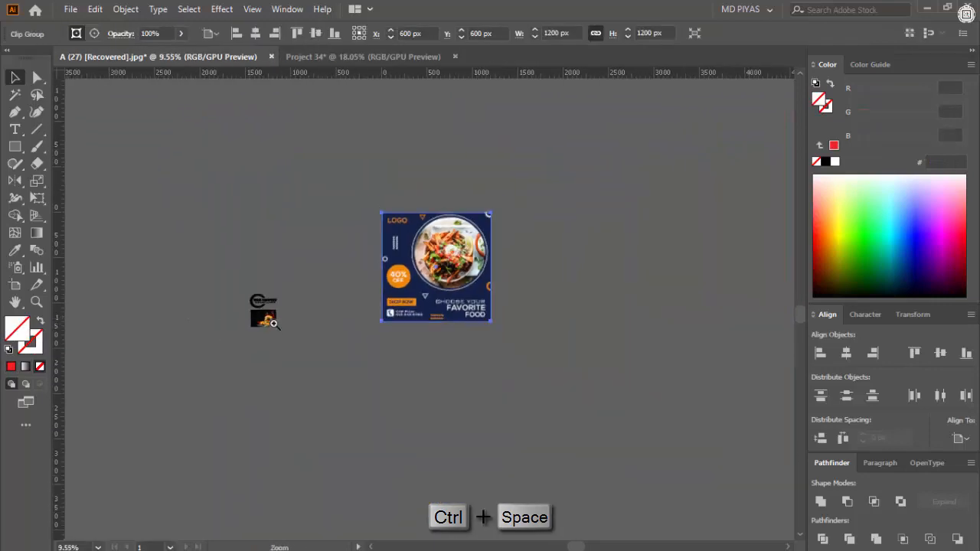
left_click_drag(283, 321, 354, 321)
left_click_drag(200, 315, 385, 166)
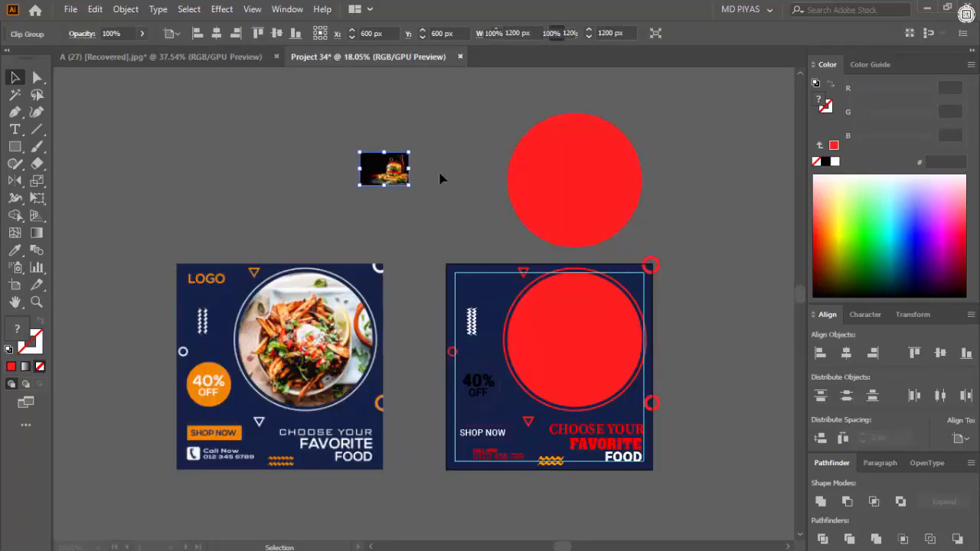
- Swap the duplicate circle's red fill to an outline and send the burger photo to the back
left_click_drag(502, 222, 436, 221)
mouse_move(550, 197)
left_mouse_down()
mouse_move(564, 198)
mouse_move(525, 184)
mouse_move(604, 186)
mouse_move(529, 209)
left_mouse_up()
left_click(577, 166)
key("shift+x")
left_click(530, 190)
key("ctrl+shift+[")
- Place the burger photo under the circle outline and enlarge it to about 1176 × 783 px
left_click_drag(526, 210, 507, 298)
left_click_drag(507, 302, 501, 173)
left_click_drag(498, 137, 464, 230)
left_click(468, 165)
left_click(464, 205)
left_click_drag(456, 184, 453, 151)
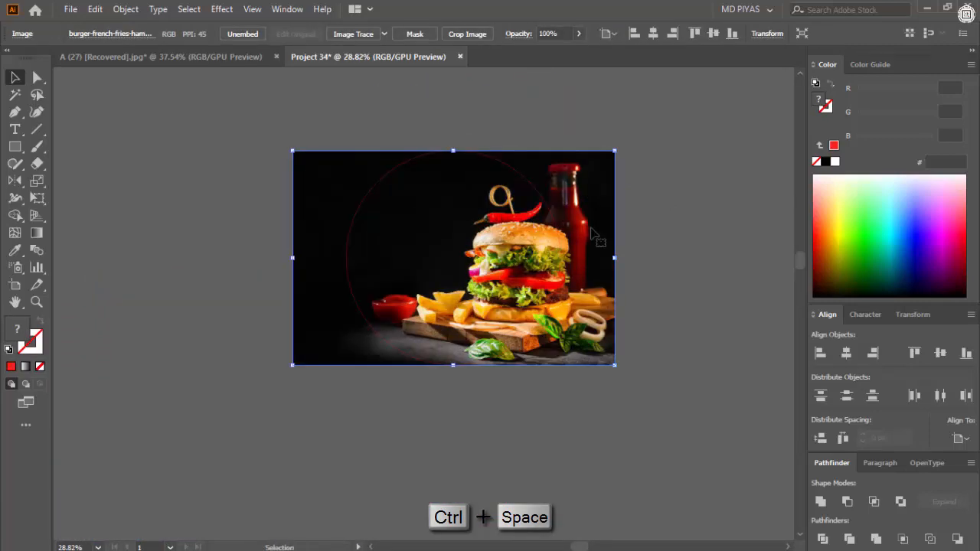
- Shift the photo so the burger sits inside the circle and make a clipping mask from both
left_click_drag(590, 228, 538, 222)
left_click_drag(655, 209, 452, 273)
right_click(444, 273)
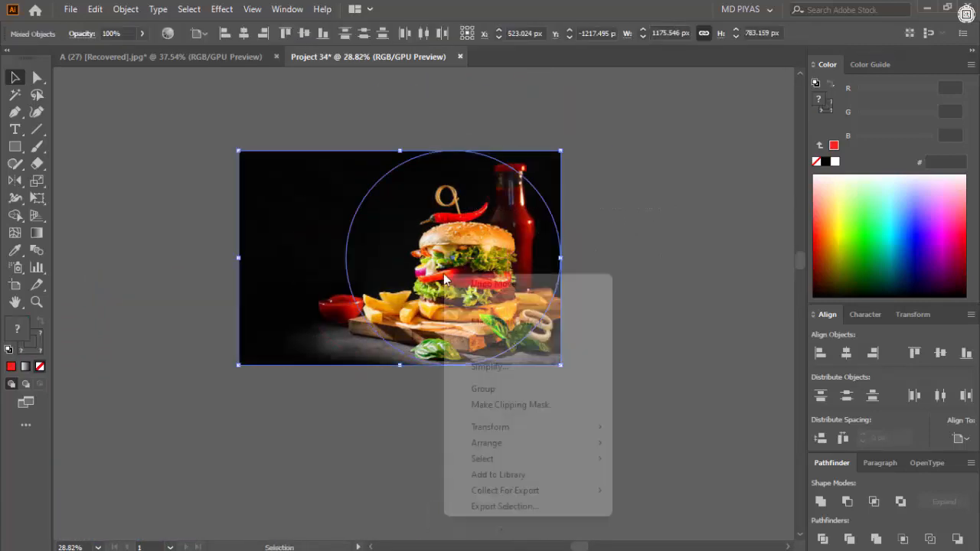
left_click(527, 409)
left_click(604, 331)
- Align the clipped burger photo to the center of the red circle on the artboard, horizontally and vertically
left_click_drag(606, 331, 565, 334)
left_click_drag(578, 341, 514, 207)
left_click(504, 193)
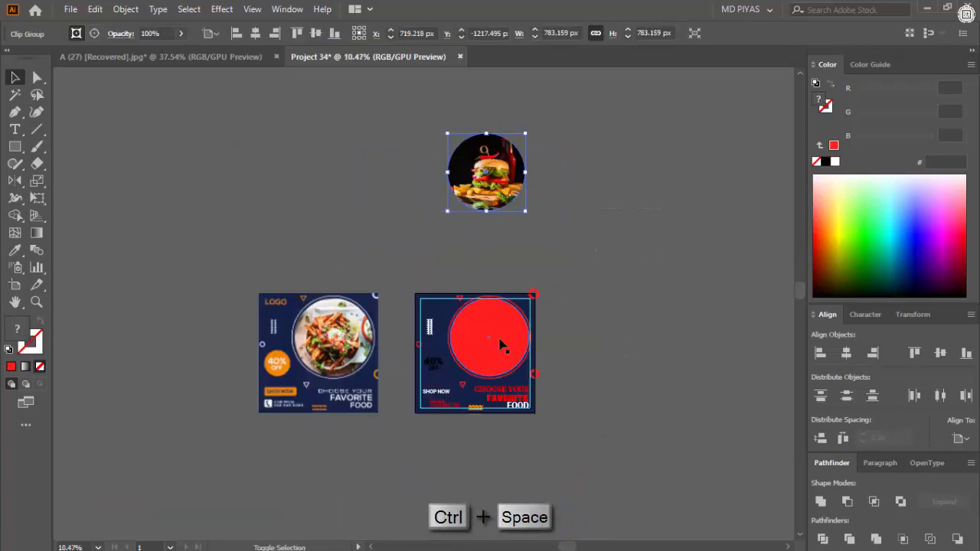
left_click(501, 344, "shift")
left_click(502, 186)
left_click(843, 356)
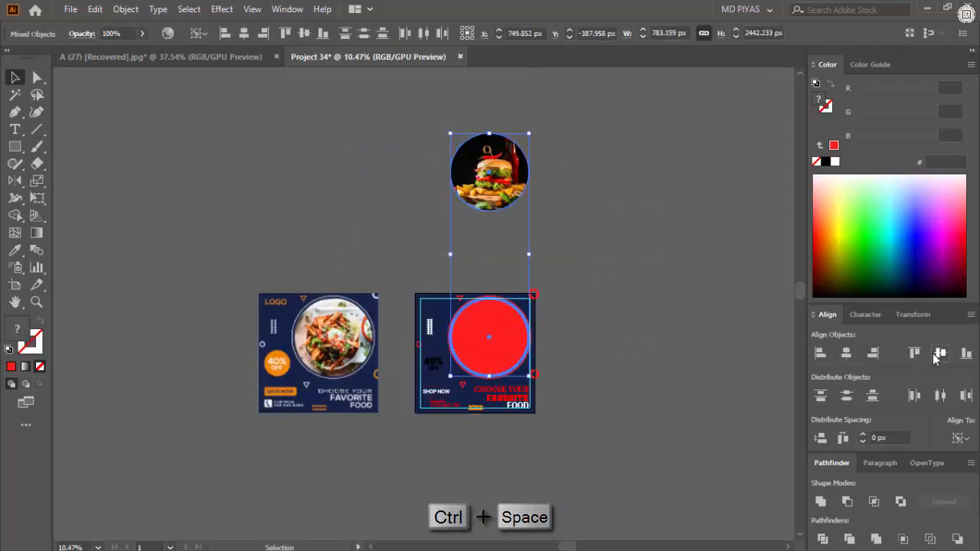
left_click(941, 355)
left_click(624, 345)
- Hide the burger photo, delete the red circle underneath it and show the hidden photo again
left_click(517, 346)
key("ctrl+3")
left_click(515, 345)
key("Delete")
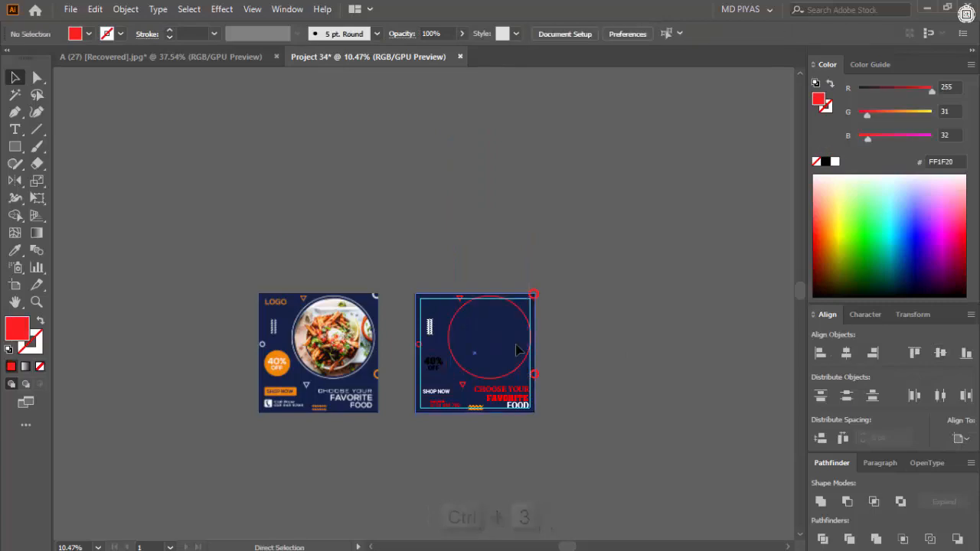
key("ctrl+alt+3")
left_click(602, 338)
- Color the circle outline around the burger photo white
key("ctrl+space")
left_click_drag(469, 334, 681, 270)
left_click(684, 270)
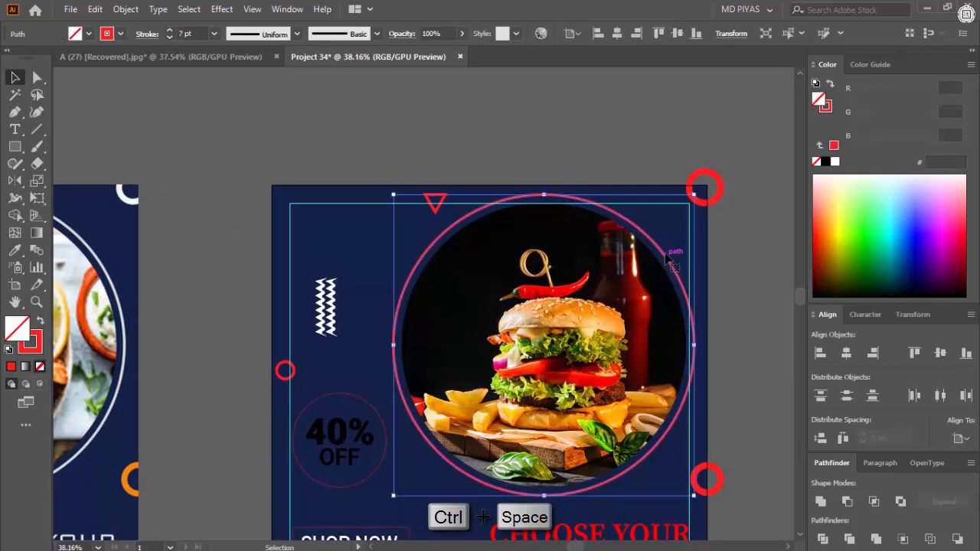
left_click(835, 161)
left_click(629, 152)
- Give the 40% OFF badge circle a fill instead of a stroke, using the orange sampled from the reference badge
key("ctrl+space")
left_click_drag(619, 180, 490, 199)
key("ctrl+space")
left_click_drag(543, 274, 628, 270)
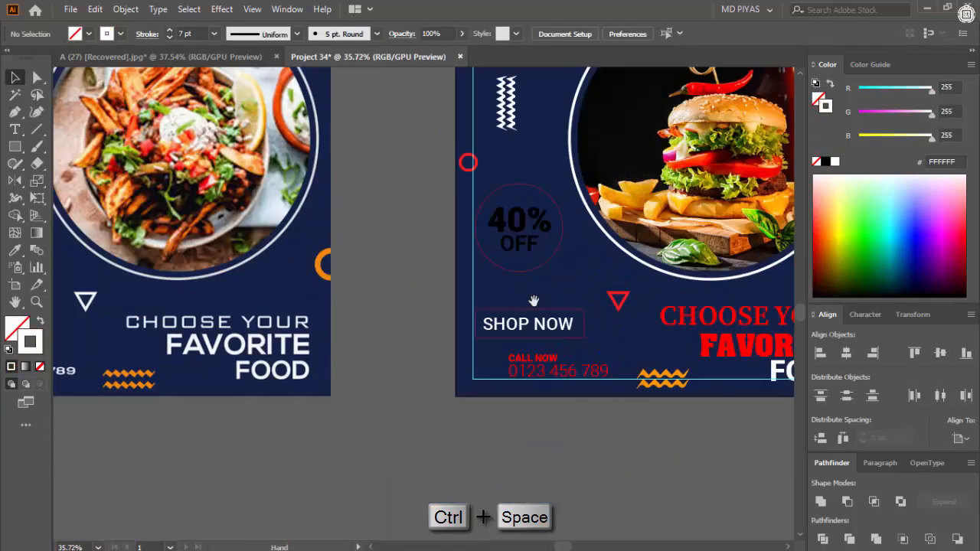
left_click(540, 267)
key("shift+x")
left_click_drag(381, 305, 682, 366)
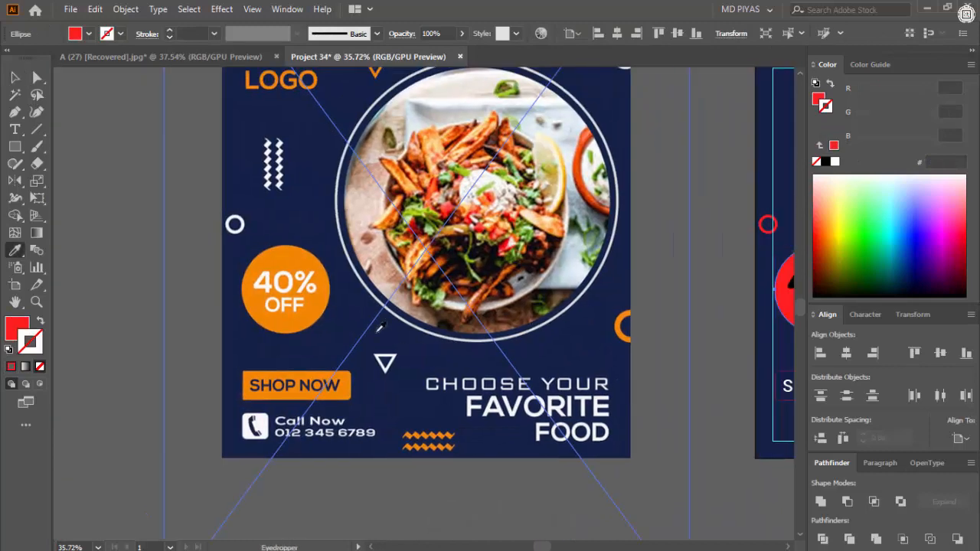
left_click(303, 260)
key("ctrl+space")
left_click_drag(695, 287, 467, 337)
left_click_drag(545, 429, 299, 406)
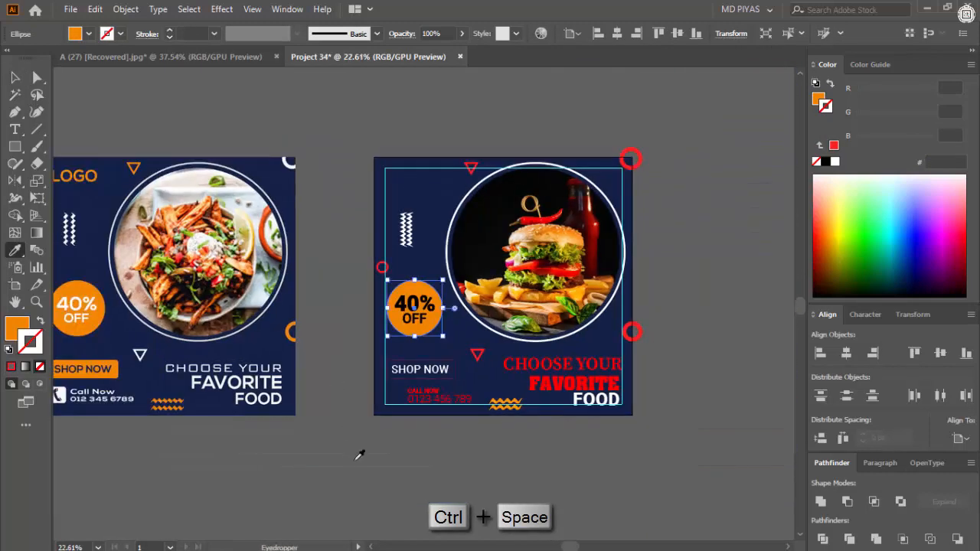
- Color the ring on the artboard's lower right edge with the badge's orange and set its stroke to 17 pt
key("v")
left_click(667, 324)
left_click(634, 333)
left_click_drag(678, 274, 730, 276)
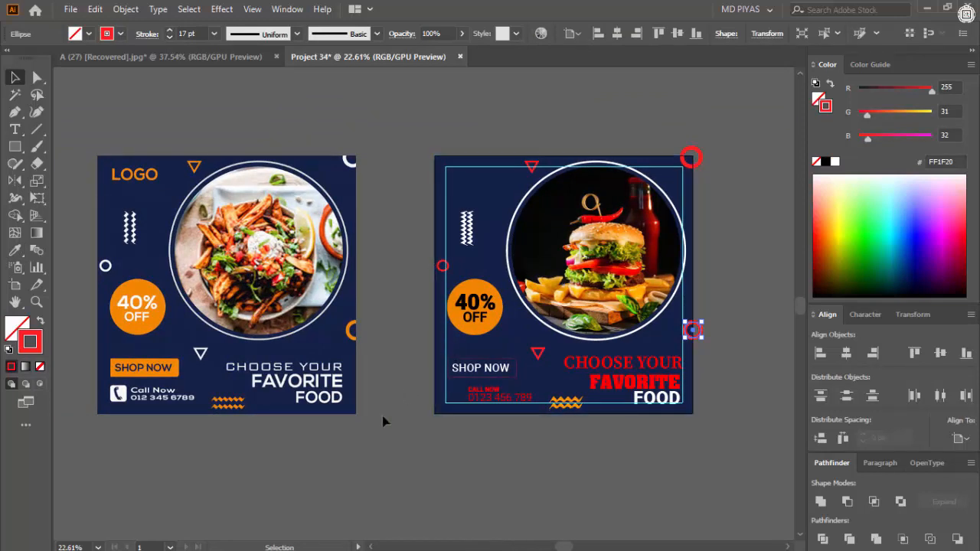
left_click(14, 249)
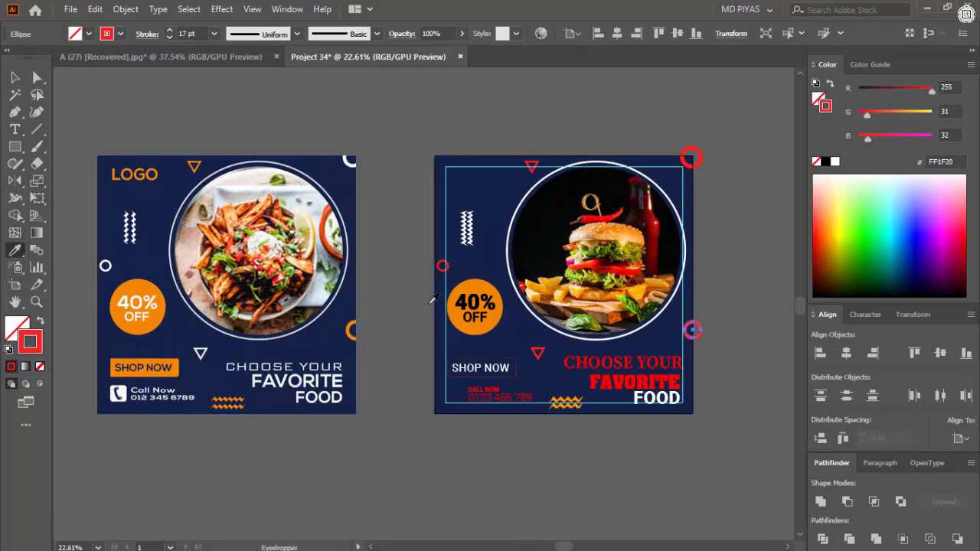
left_click(481, 285)
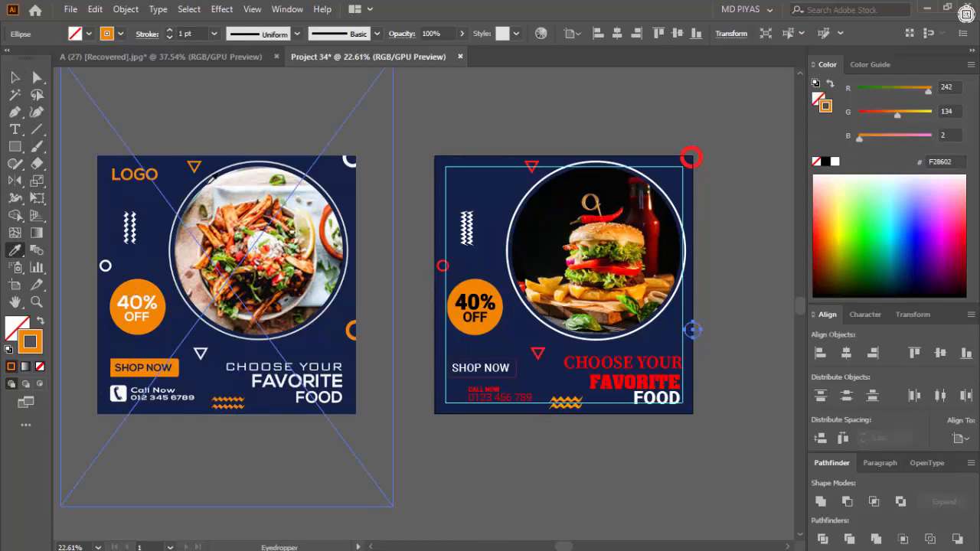
type("17")
key("Return")
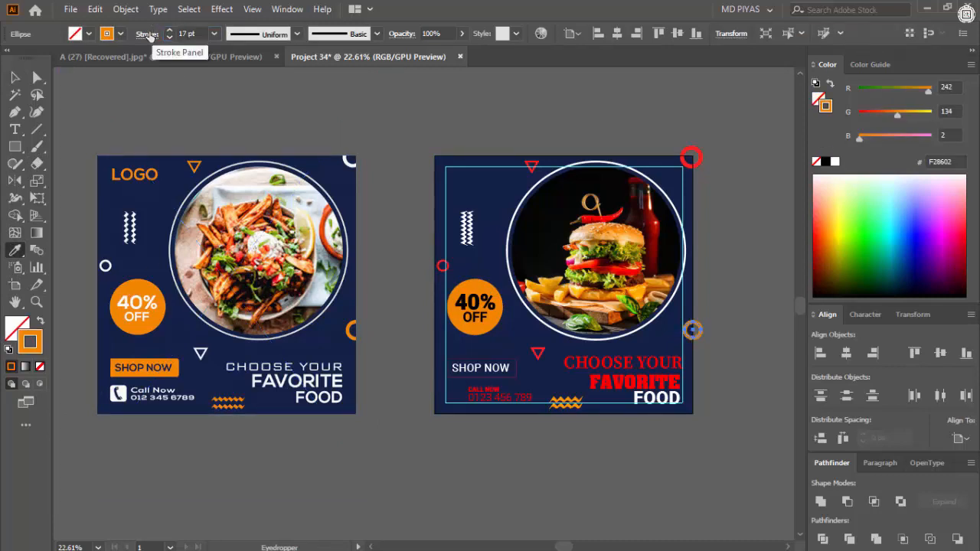
left_click(15, 79)
left_click(412, 137)
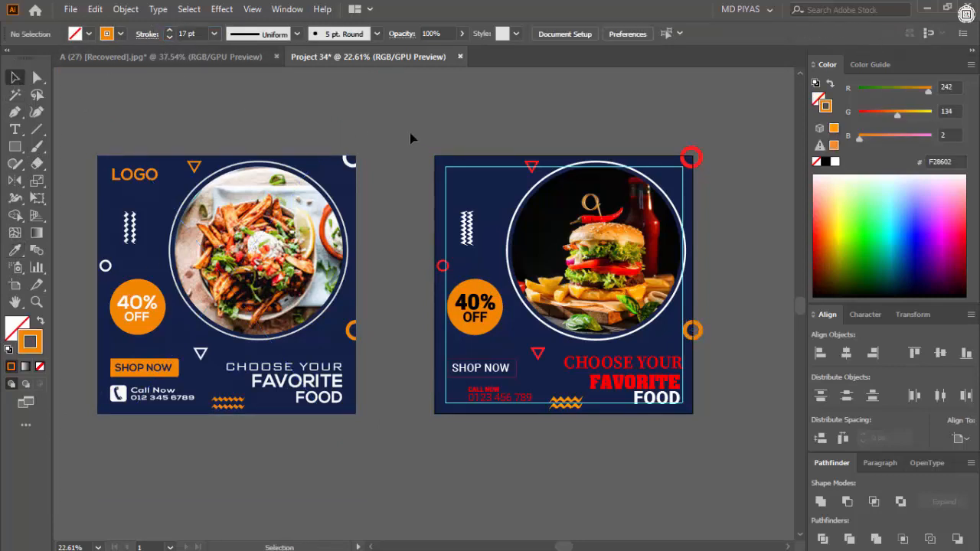
- Give the upper triangle outline the same orange stroke and set its weight to 7 pt
left_click(536, 170)
key("i")
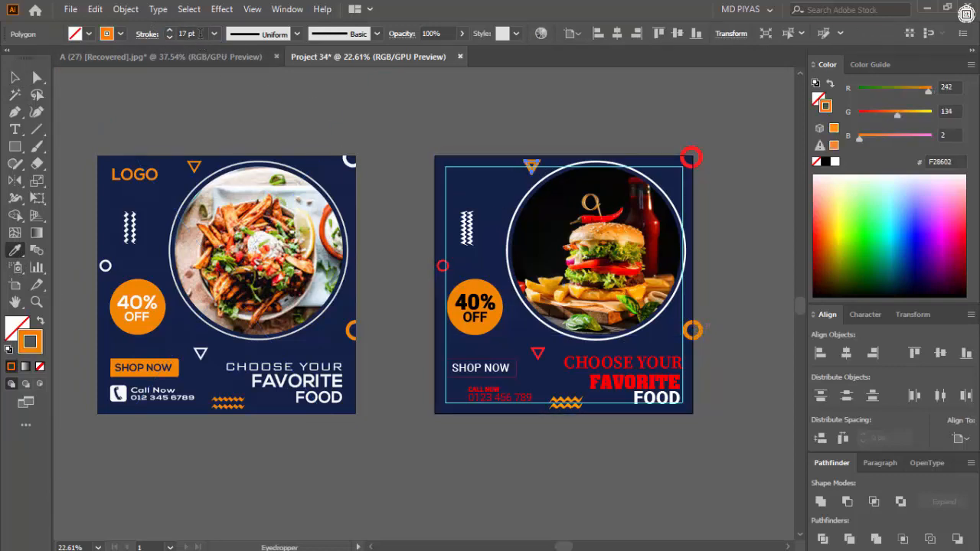
left_click_drag(200, 34, 150, 36)
type("7")
key("Return")
key("v")
left_click(431, 330)
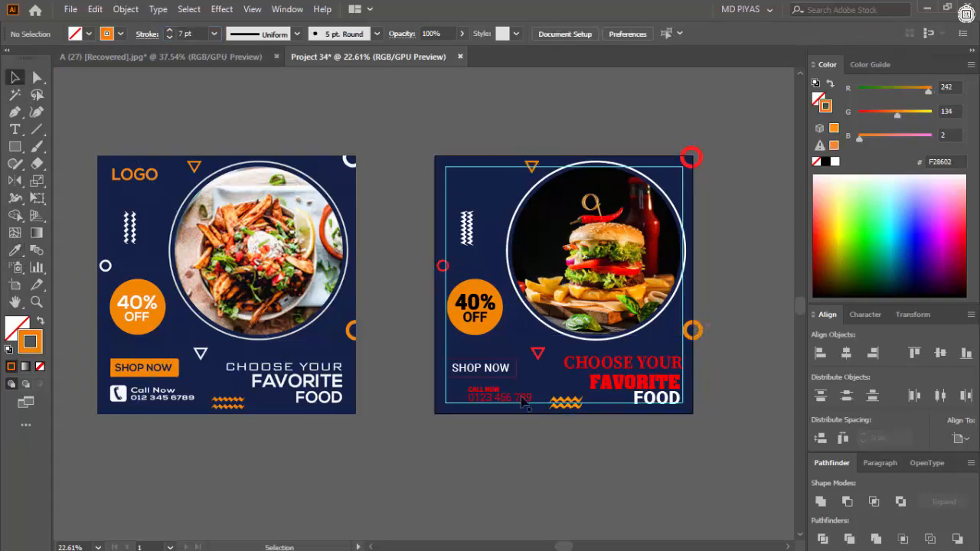
- Color the lower triangle, the small ring at the left edge and the ring at the upper right corner white
left_click(536, 357)
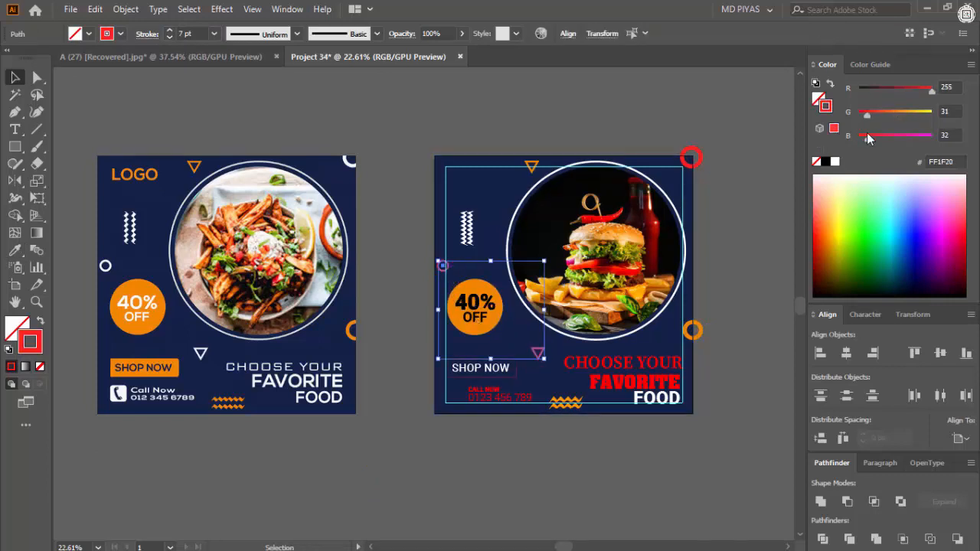
left_click_drag(700, 159, 700, 159)
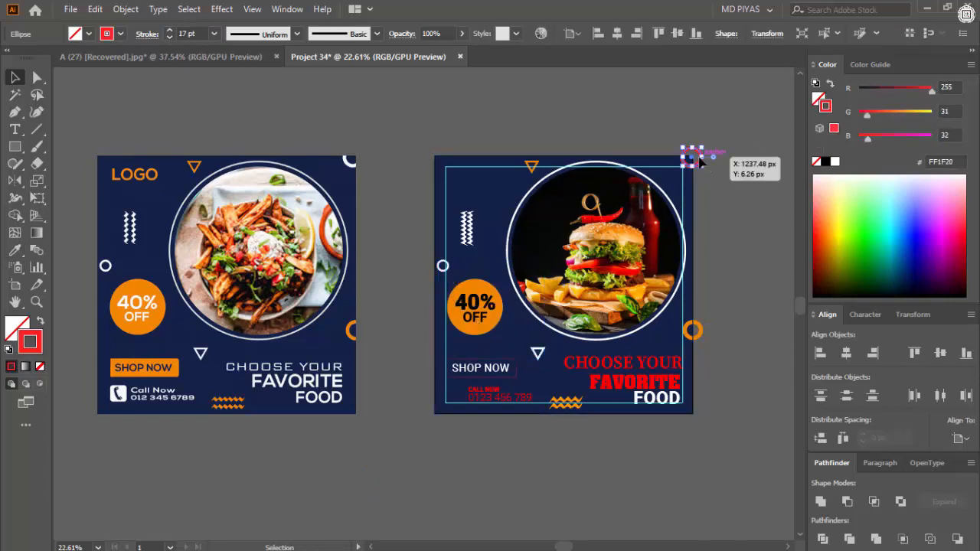
left_click(835, 161)
left_click(721, 340)
left_click_drag(720, 340, 696, 317)
left_click(677, 314)
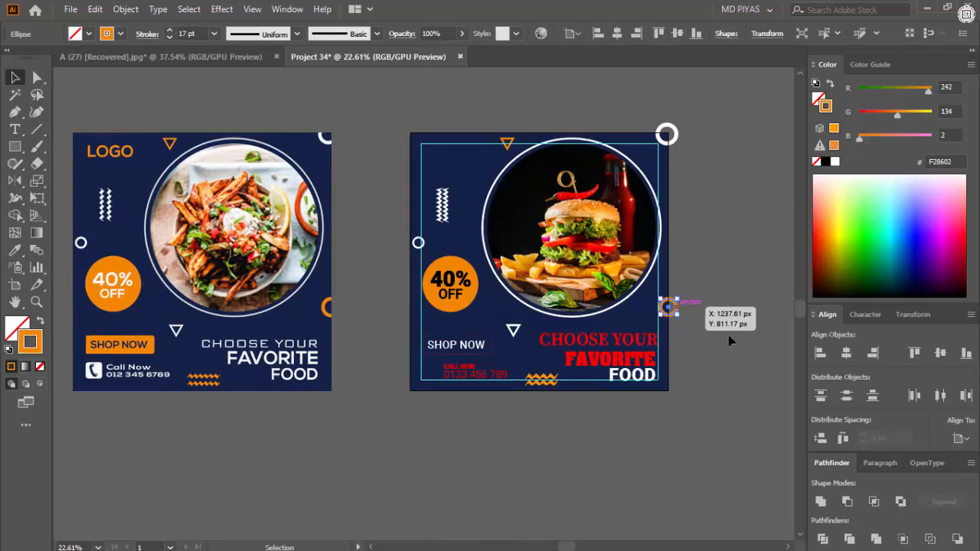
left_click(729, 338)
left_click_drag(594, 401, 578, 397)
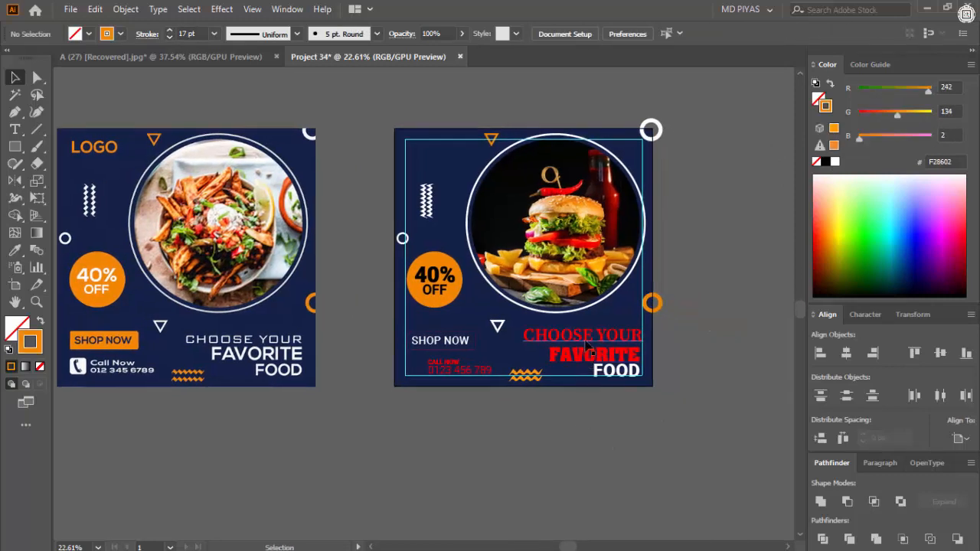
- Color the CHOOSE YOUR text white without a stroke and give FAVORITE the badge's orange
left_click(587, 346)
left_click(835, 163)
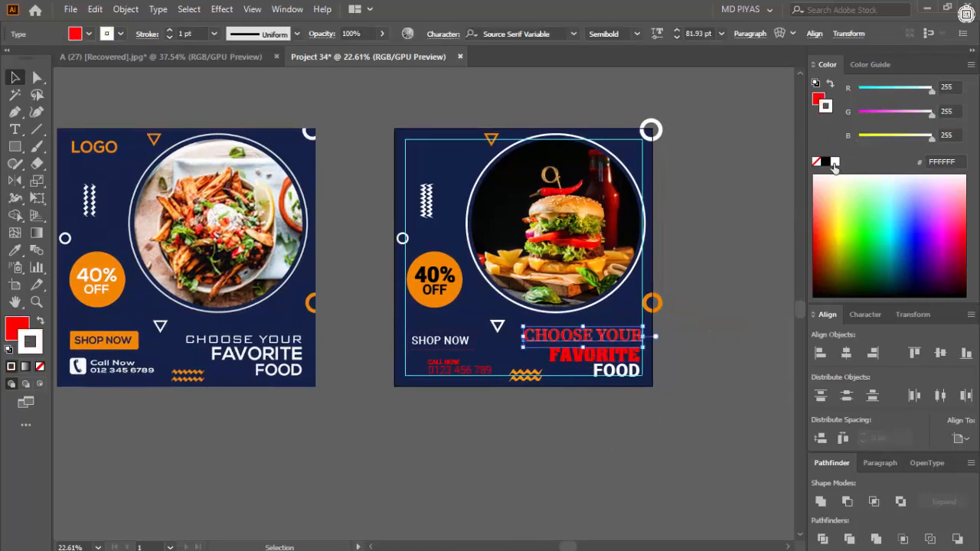
left_click(817, 163)
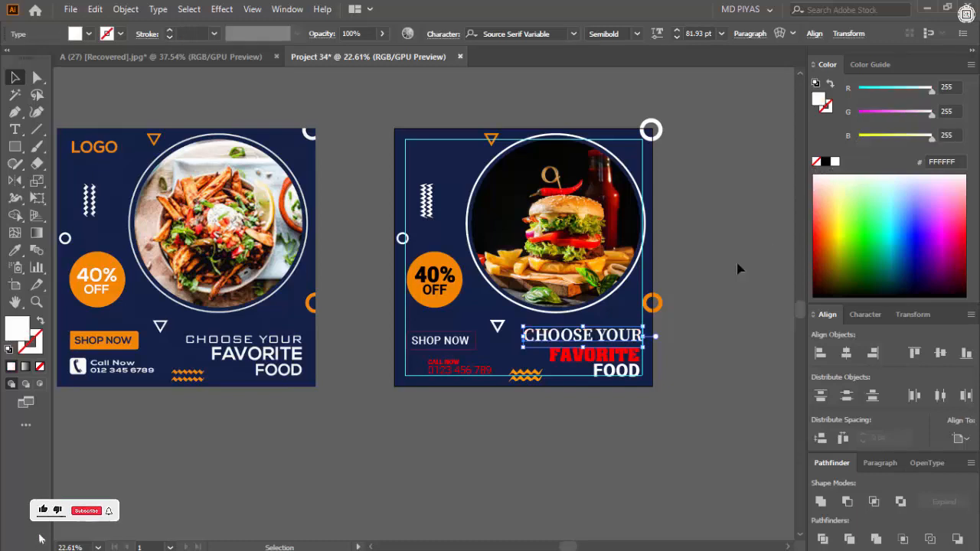
left_click(643, 351)
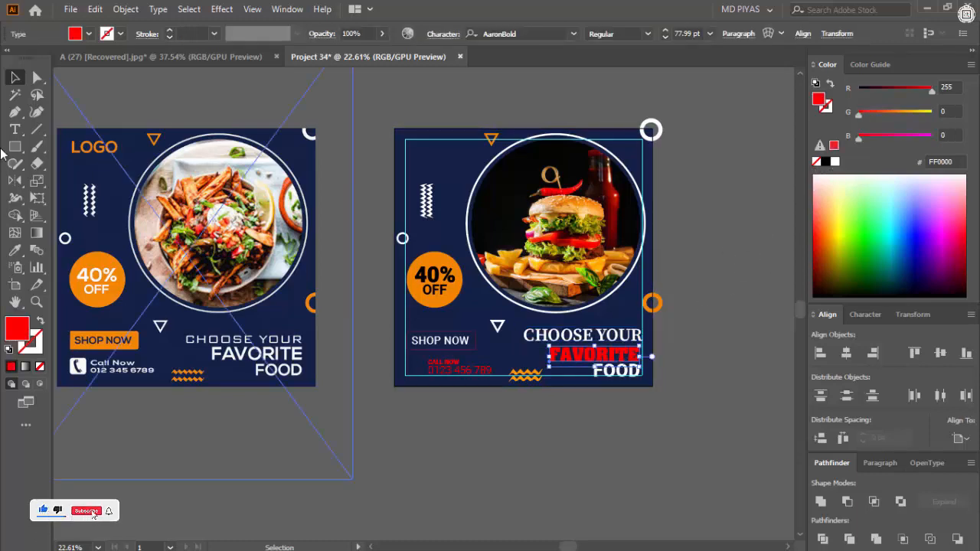
left_click(14, 251)
left_click(440, 270)
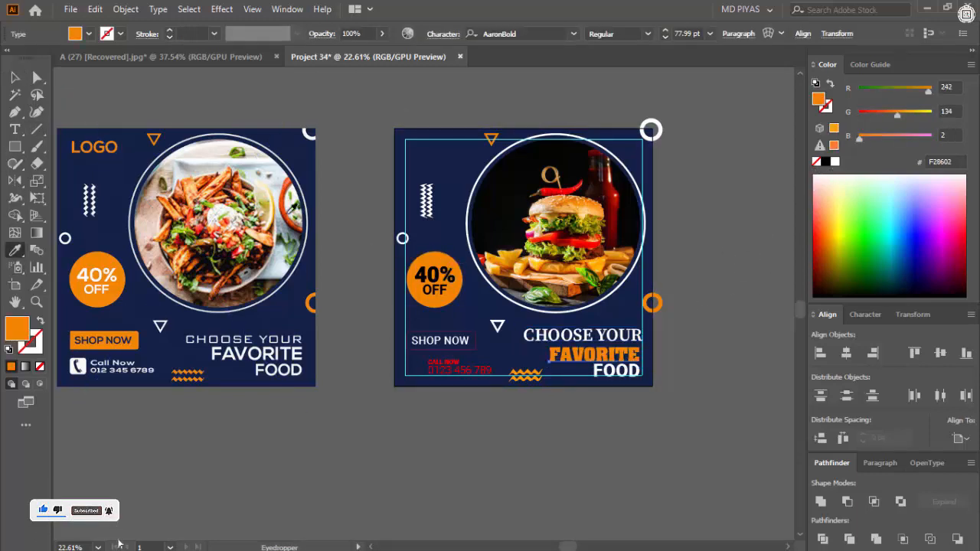
left_click(493, 435)
- Adjust the vertical spacing between the headline lines CHOOSE YOUR, FAVORITE and FOOD
key("ctrl+space")
left_click_drag(625, 375, 814, 349)
left_click(621, 371)
left_click_drag(613, 249, 616, 232)
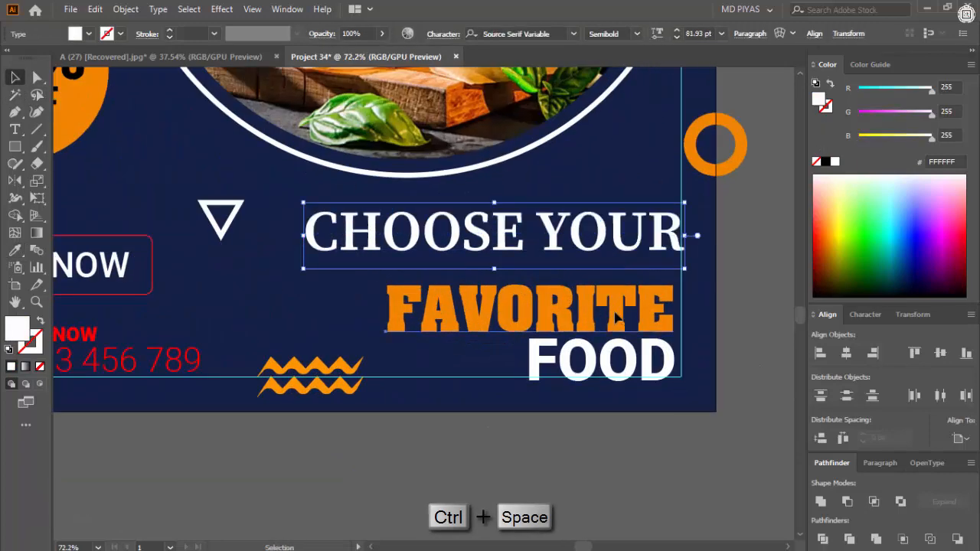
left_click_drag(613, 310, 613, 296)
left_click_drag(647, 375, 647, 371)
left_click(766, 324)
- Try to widen the letter spacing of the word FOOD
key("ctrl+space")
left_click_drag(712, 350, 492, 381)
left_click_drag(656, 348, 705, 353)
left_click_drag(647, 346, 515, 477)
left_click(655, 354)
key("alt+Left")
key("ctrl+z")
key("alt+Right")
key("alt+Right")
key("alt+Right")
key("alt+Right")
key("alt+Right")
key("alt+Right")
key("alt+Right")
key("alt+Right")
key("alt+Right")
key("alt+Right")
key("ctrl+space")
key("ctrl+z")
key("ctrl+z")
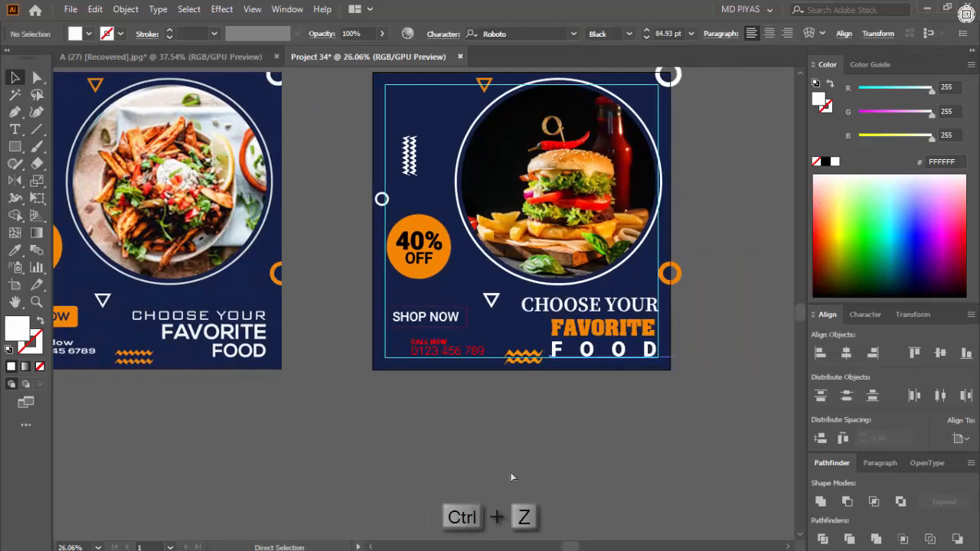
- Reset the tracking of FOOD to 0 and move the word back against the right margin guide
key("ctrl+t")
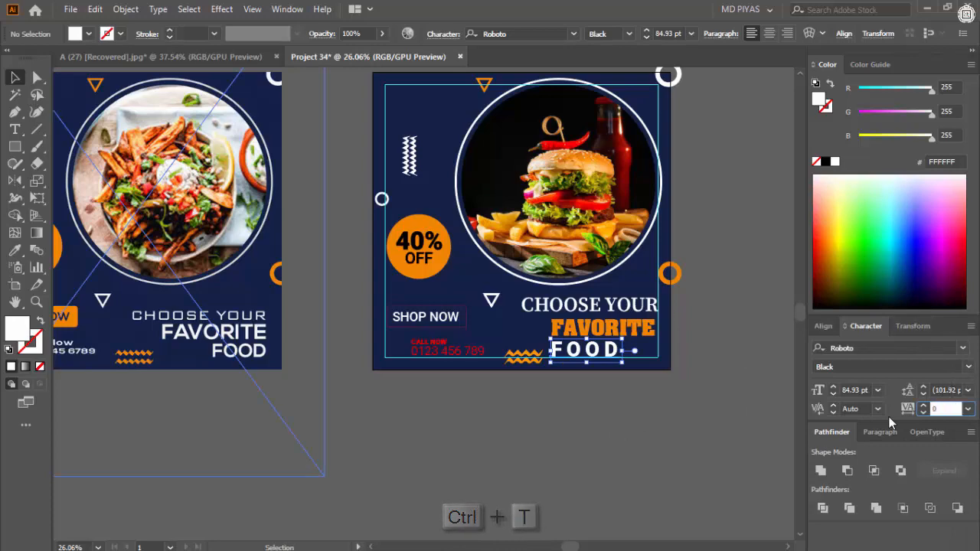
key("ctrl+space")
left_click_drag(589, 354, 514, 372)
left_click(556, 478)
left_click_drag(667, 392, 582, 394)
left_click_drag(508, 376, 618, 376)
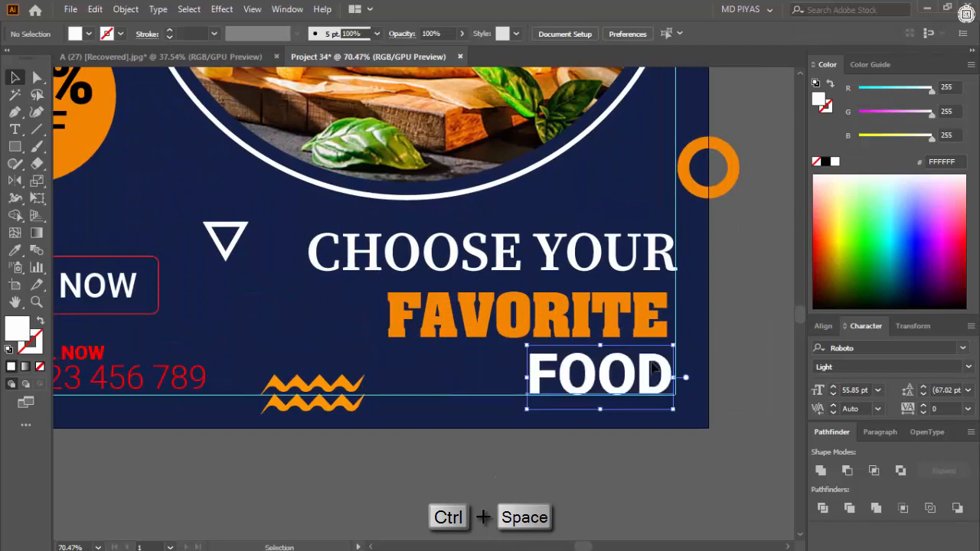
left_click(720, 333)
left_click_drag(717, 332, 643, 369)
left_click(642, 369)
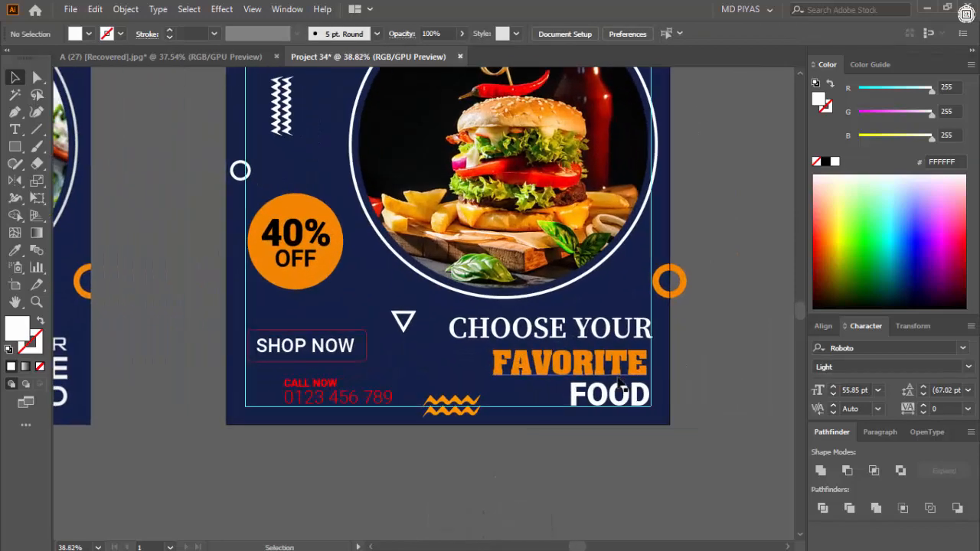
- Try the headline with FOOD in the badge's orange and FAVORITE in black, and in white
left_click(617, 399)
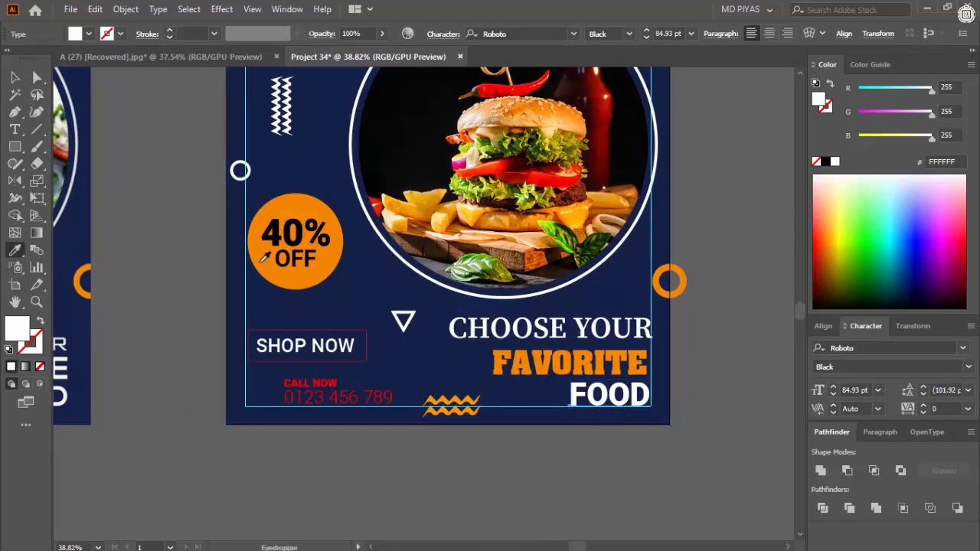
left_click(329, 276)
left_click(600, 371)
left_click(826, 161)
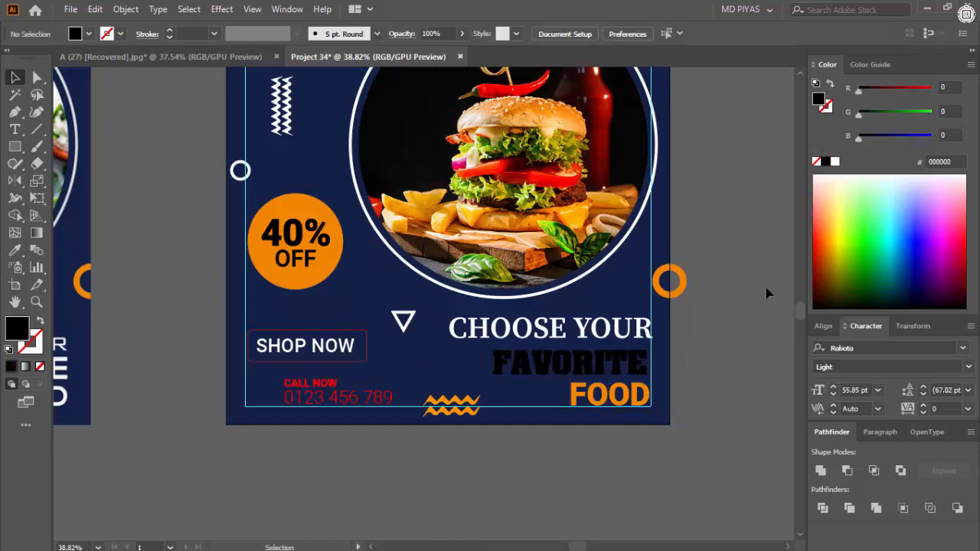
left_click(835, 161)
left_click(716, 306)
left_click_drag(716, 306, 755, 325)
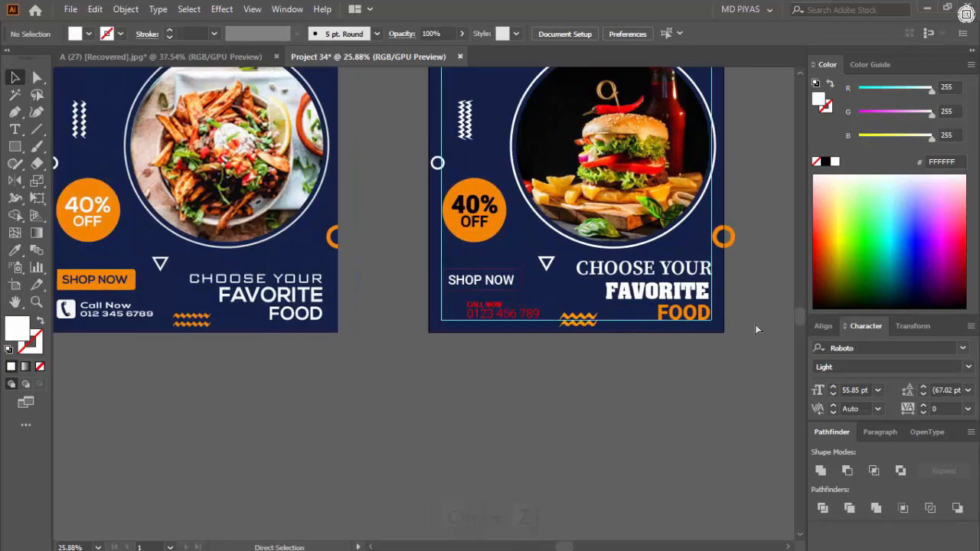
- Undo the last color changes to FAVORITE and FOOD
key("ctrl+z")
key("ctrl+z")
key("ctrl+z")
left_click(711, 361)
- Color the CALL NOW text and the phone number below it white
left_click_drag(599, 367, 533, 336)
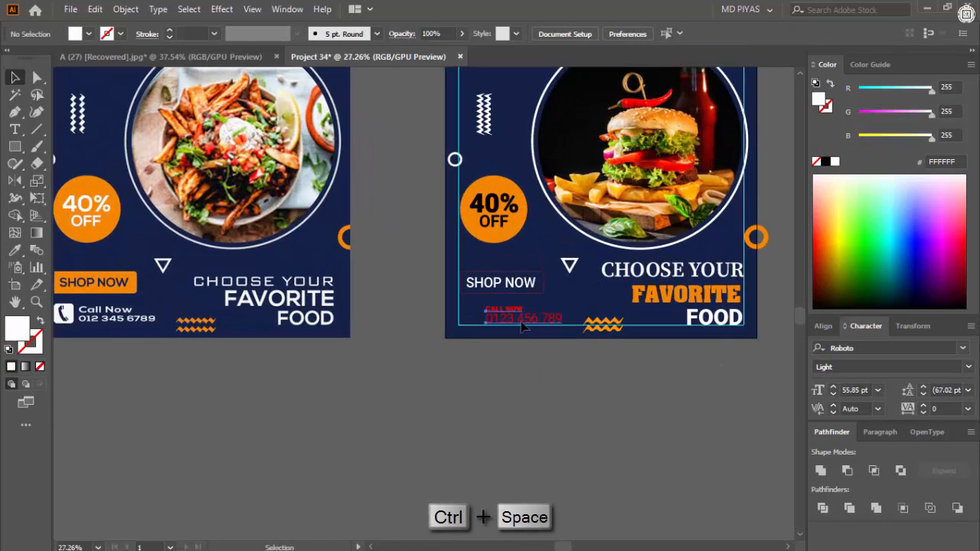
left_click(522, 323)
left_click(834, 162)
left_click(553, 403)
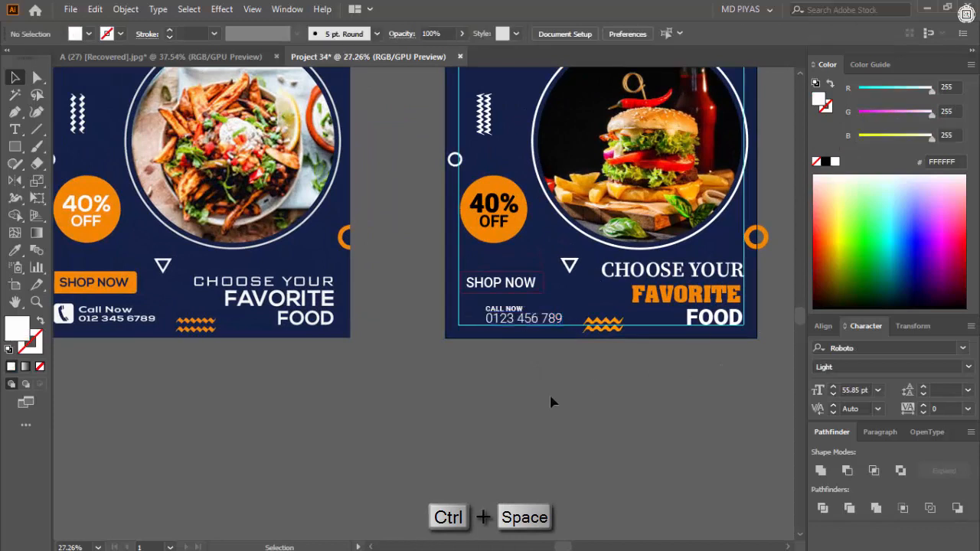
- Fill the SHOP NOW button with the badge's orange and color its label black
left_click(542, 294)
left_click(15, 251)
left_click(523, 215)
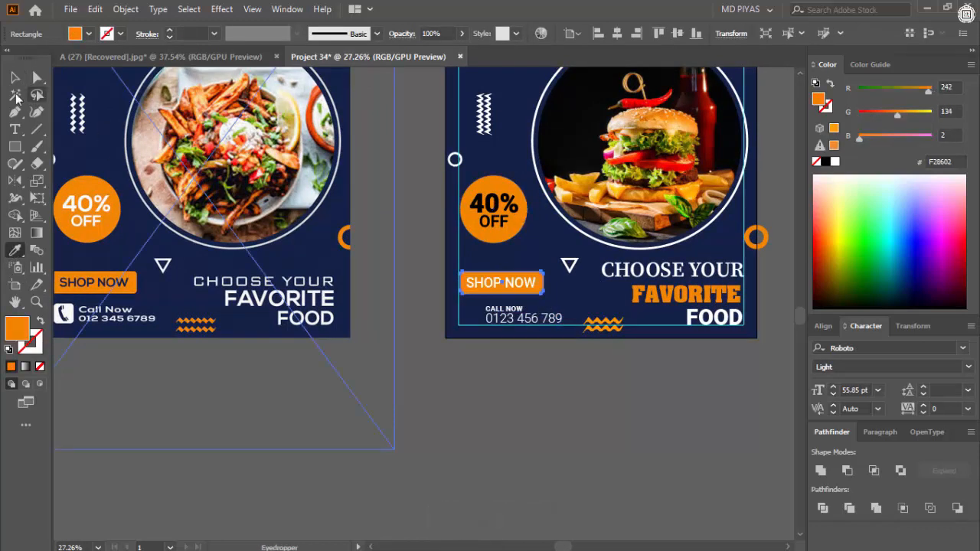
left_click(14, 78)
left_click(372, 291)
left_click(506, 283)
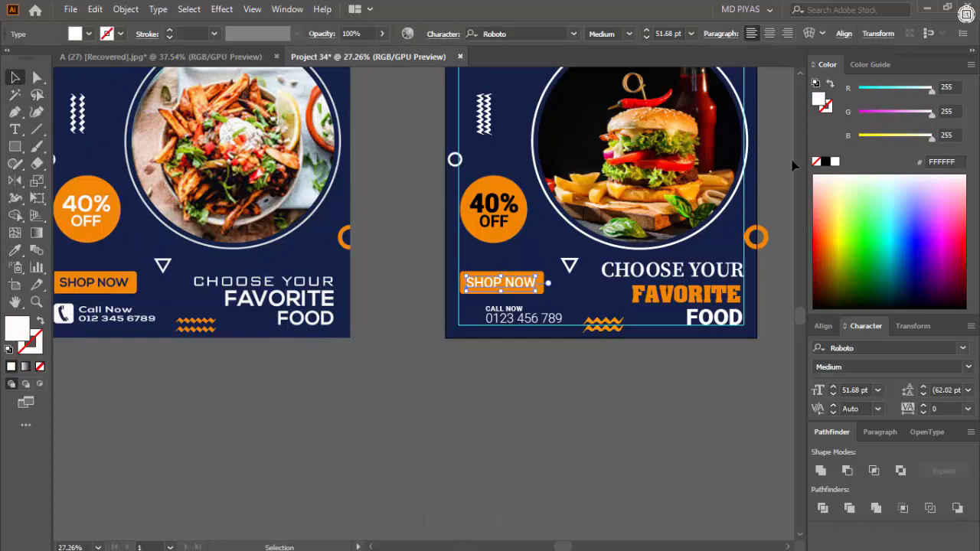
left_click(601, 386)
- Color the 40% OFF text group on the badge white
left_click(524, 218)
left_click(507, 226, "shift")
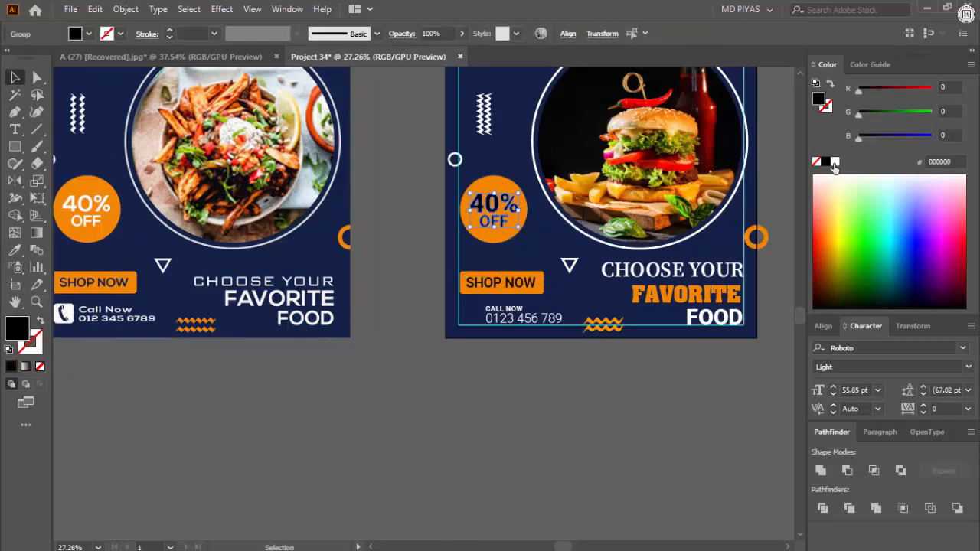
left_click(834, 162)
left_click(773, 218)
- Compare the recolored design with the reference beside it
key("ctrl+space")
left_click_drag(464, 225, 689, 204)
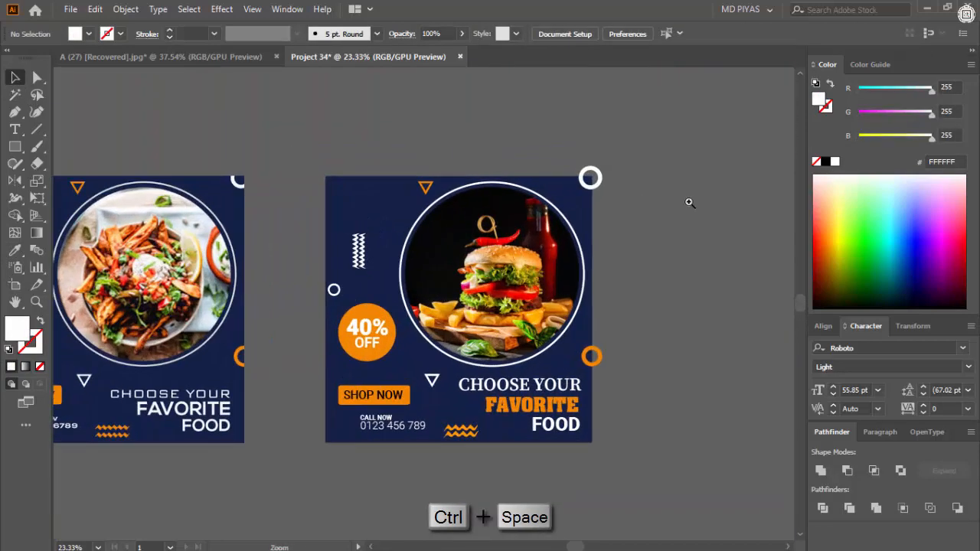
left_click_drag(418, 269, 314, 291)
left_click_drag(492, 305, 514, 261)
left_click_drag(418, 298, 503, 333)
left_click_drag(394, 342, 570, 327)
left_click_drag(412, 346, 434, 341)
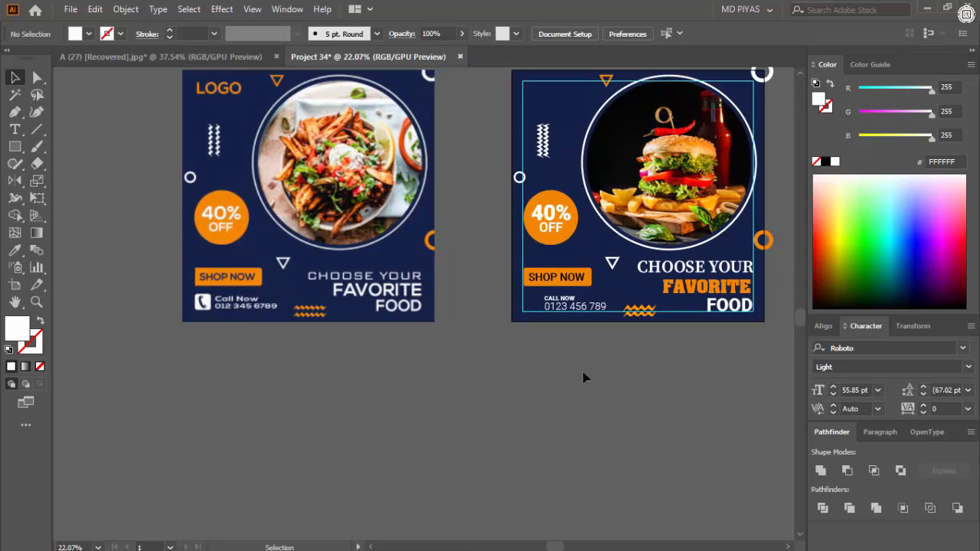
left_click_drag(583, 377, 494, 406)
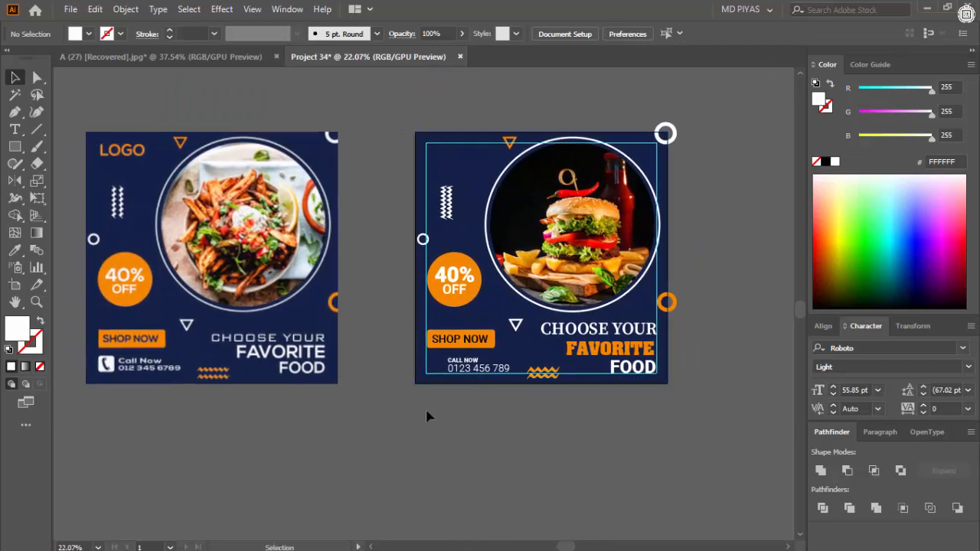
key("ctrl+space")
left_click_drag(494, 215, 470, 296)
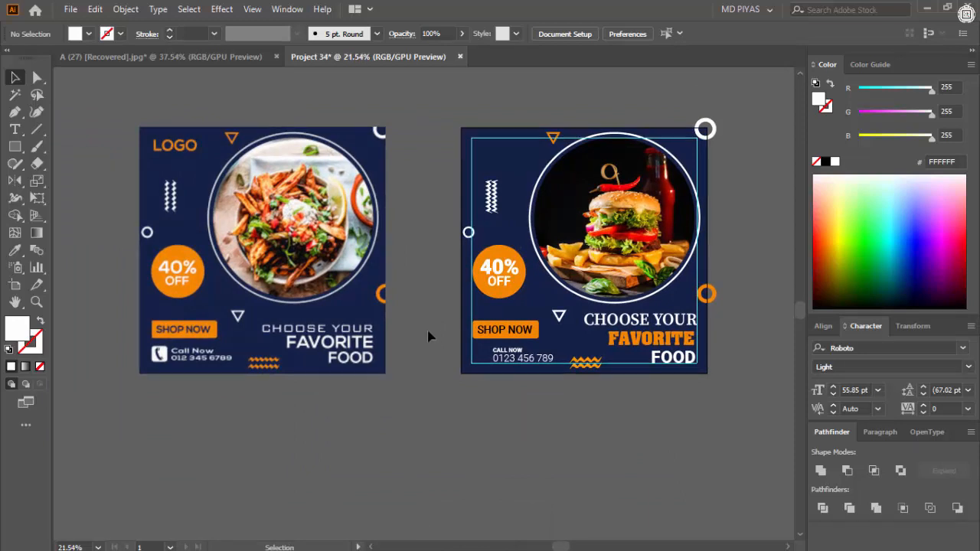
left_click(681, 540)
left_click(911, 501)
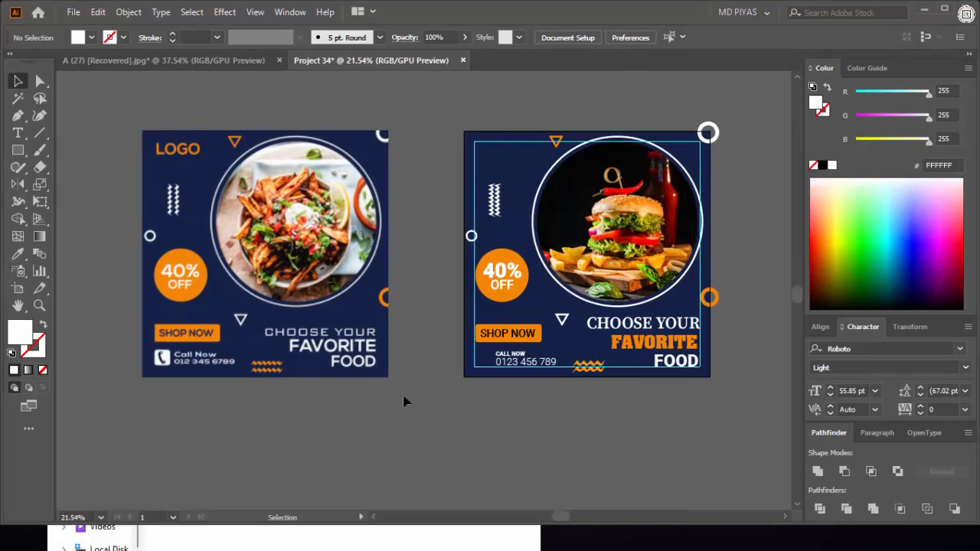
- Copy the round black phone icon from the A (27) document and paste it into Project 34
left_click(179, 60)
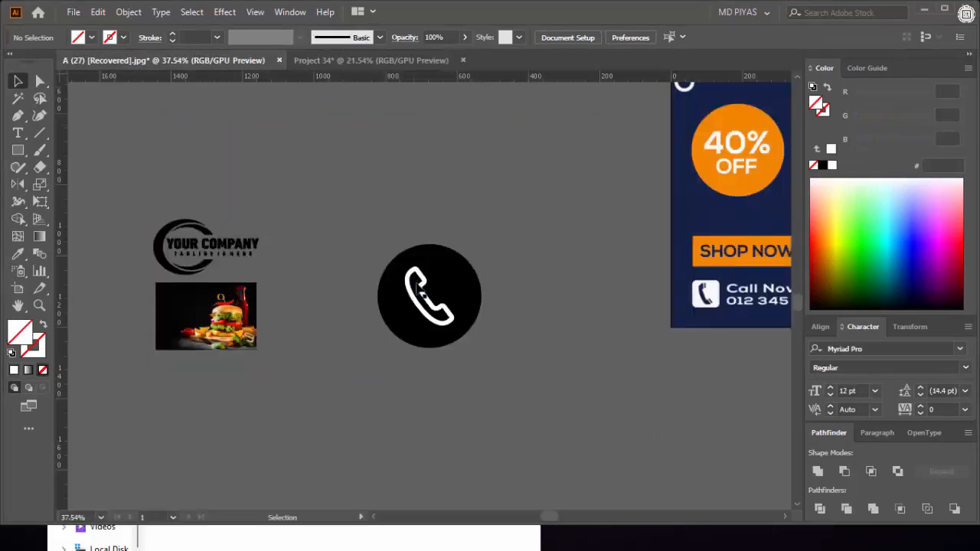
left_click(463, 276)
key("ctrl+c")
left_click(376, 59)
left_click(519, 386, "ctrl+space")
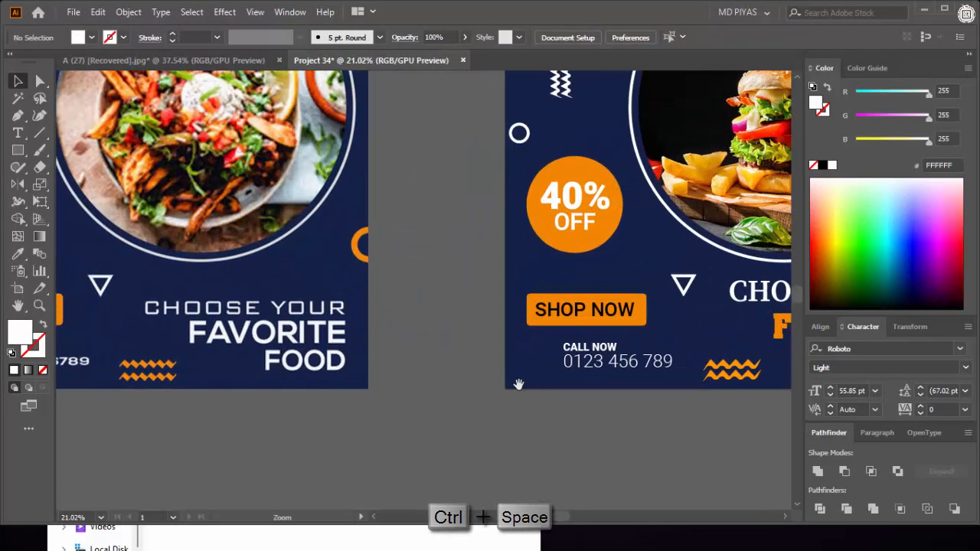
left_click(525, 299, "ctrl+space")
key("ctrl+v")
- Scale the phone icon down and place it beside the CALL NOW text, along the left margin guide
left_click_drag(447, 310, 452, 307)
left_click_drag(519, 287, 369, 273)
left_click_drag(449, 169, 436, 222)
left_click_drag(338, 398, 431, 225)
left_click_drag(430, 225, 462, 230)
left_click_drag(402, 226, 463, 226)
left_click_drag(514, 243, 497, 244)
key("ctrl+space")
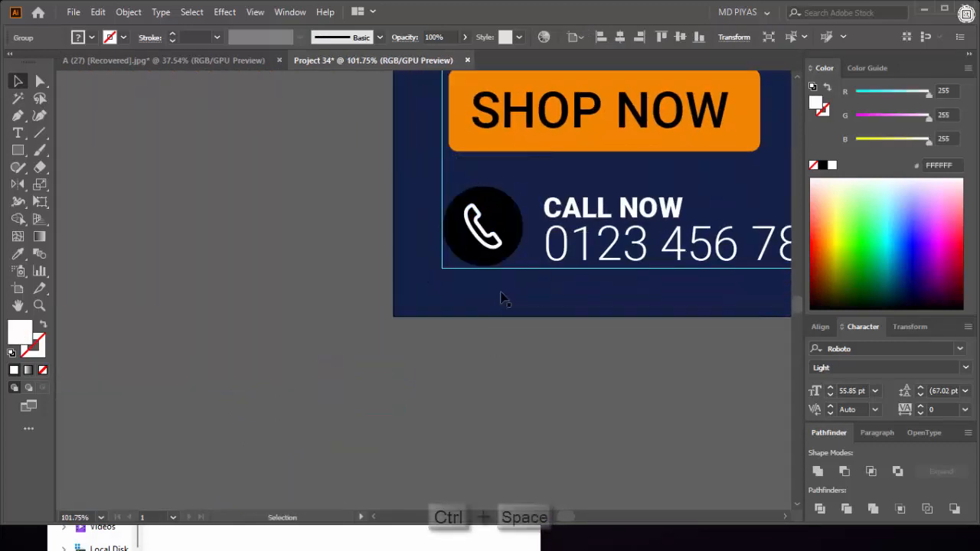
- Fill the phone icon's circle with the SHOP NOW button's orange
key("i")
left_click(536, 149)
key("v")
left_click(542, 344)
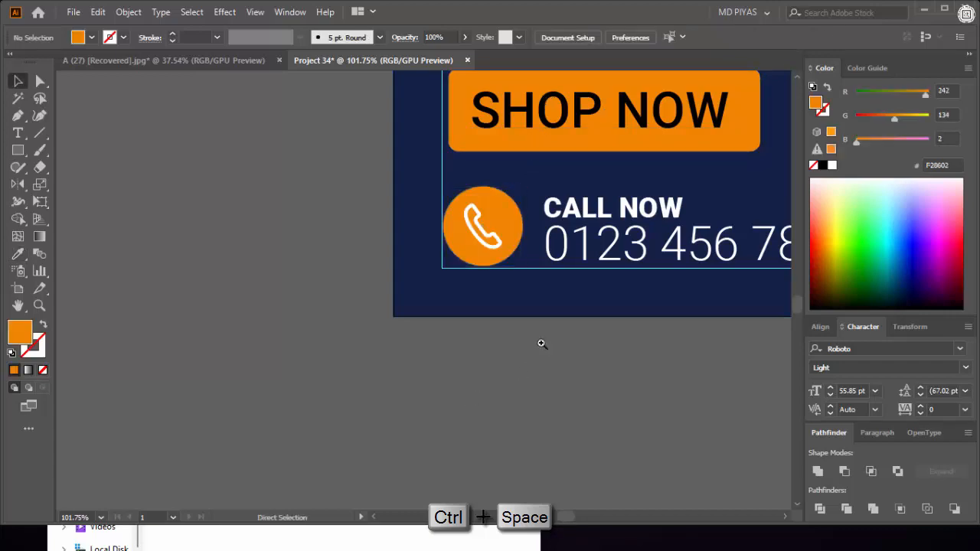
left_click_drag(523, 337, 422, 396)
left_click_drag(479, 377, 510, 375)
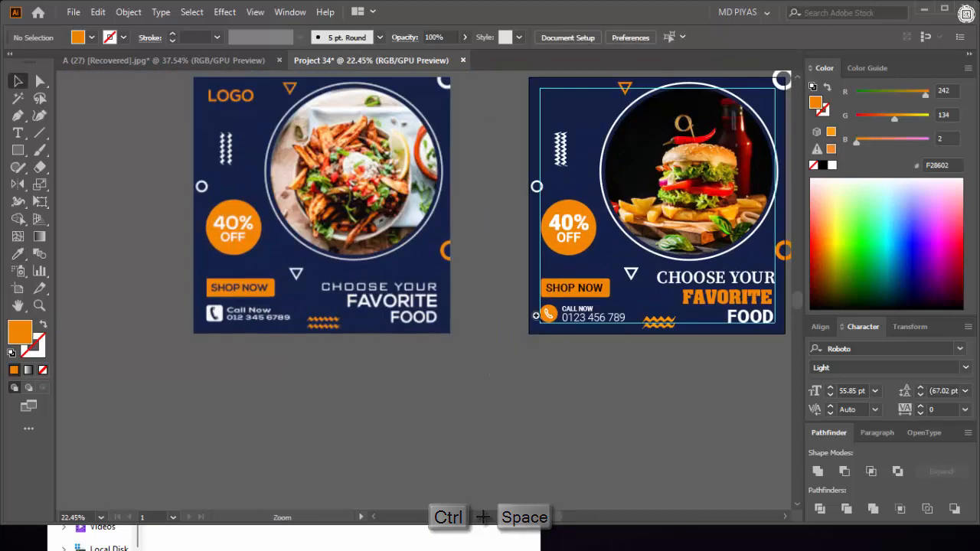
- Fill the phone icon's circle with white
left_click_drag(497, 320, 582, 316)
key("a")
left_click(714, 291)
left_click(833, 166)
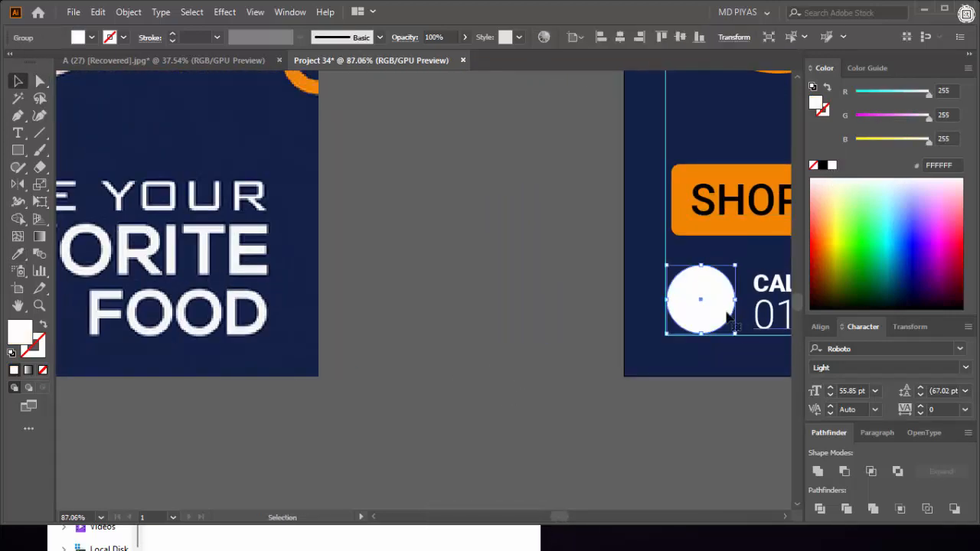
- Color the handset inside the white circle with the SHOP NOW button's orange
key("v")
double_click(707, 311)
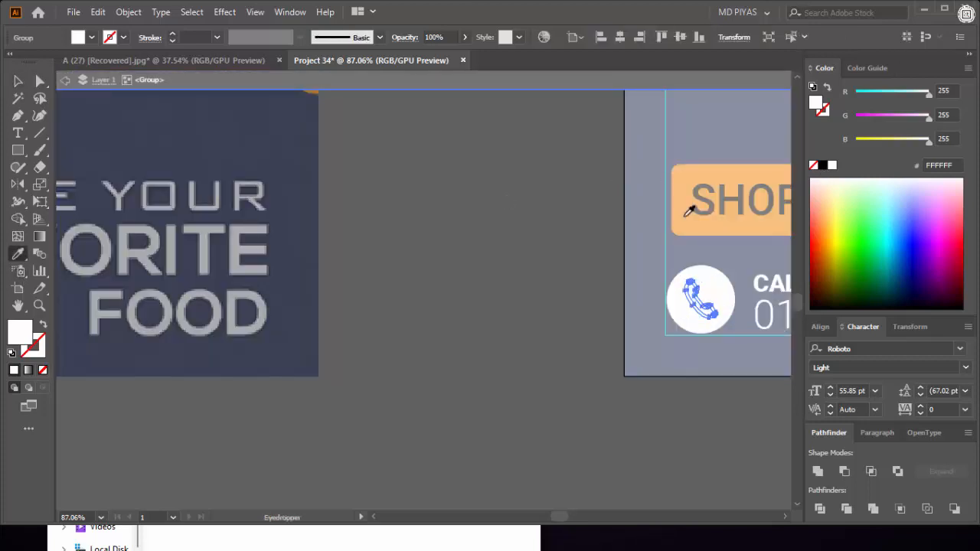
left_click(684, 217)
left_click(18, 84)
left_click(455, 201)
left_click_drag(565, 225, 498, 238)
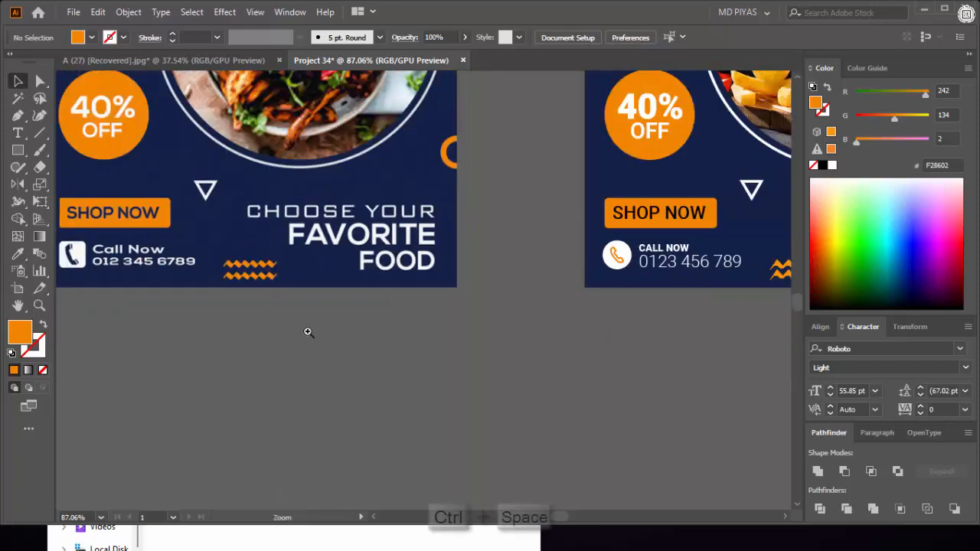
- Change the handset outline in the phone icon to black
left_click_drag(308, 332, 264, 330)
left_click_drag(499, 284, 517, 286)
left_click_drag(443, 295, 605, 291)
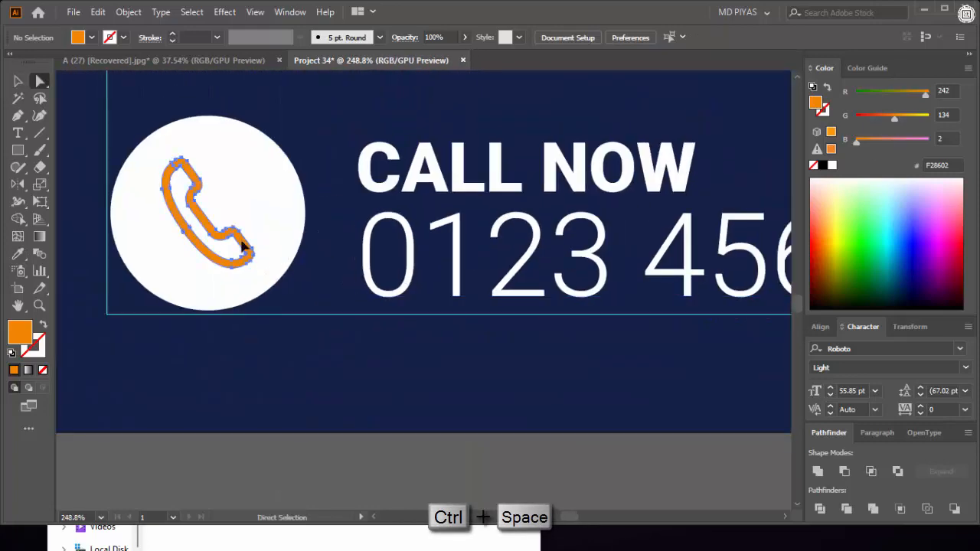
left_click(245, 249)
left_click(823, 165)
left_click(356, 470)
key("ctrl+0")
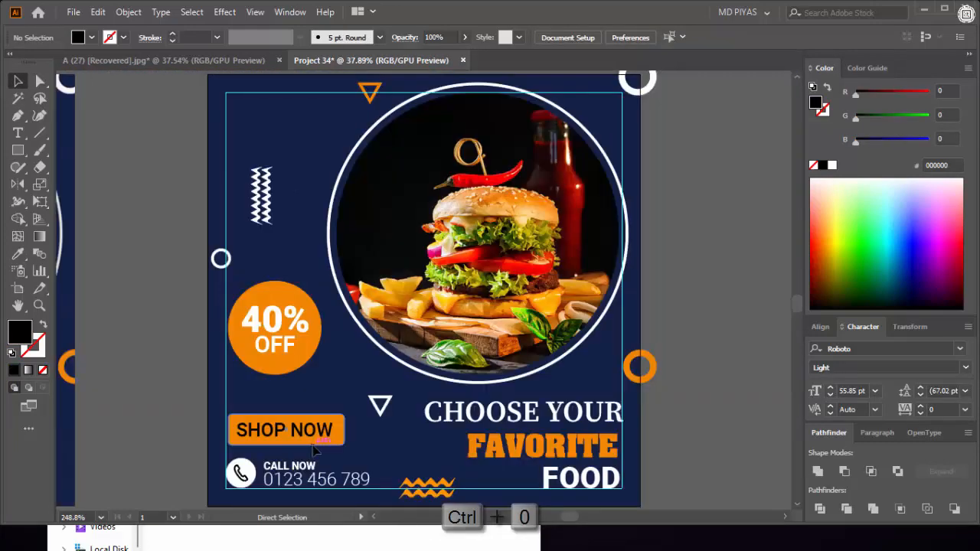
- Turn the hollow handset outline in the phone icon into a solid shape
left_click_drag(466, 379, 431, 379)
left_click_drag(318, 448, 419, 467)
left_click(397, 348)
key("shift+m")
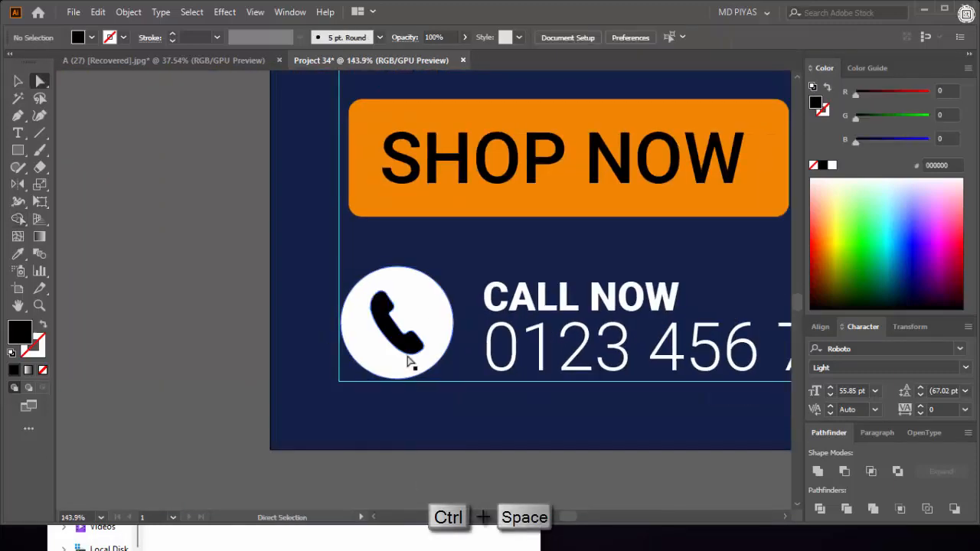
- Color the solid handset with the orange sampled from the SHOP NOW button
key("i")
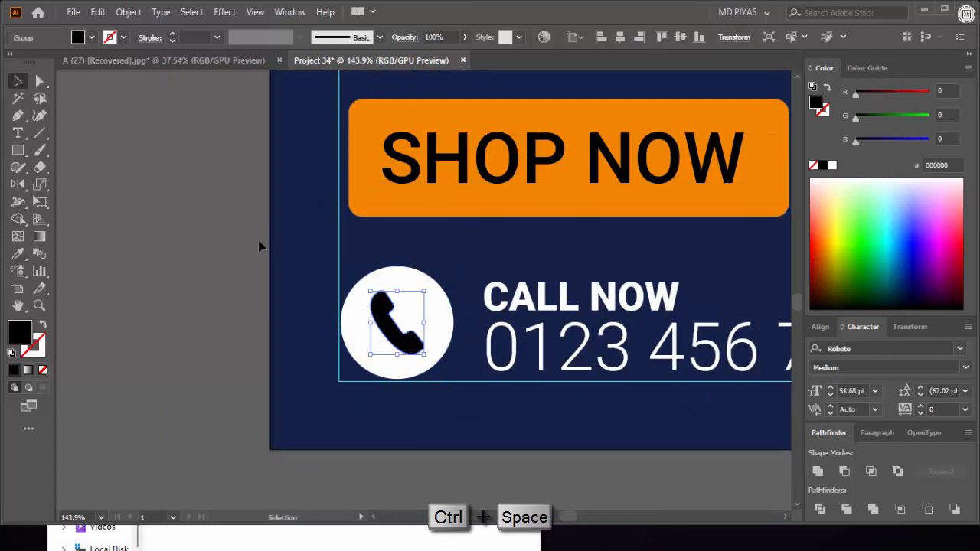
left_click(259, 247)
left_click(399, 326)
key("a")
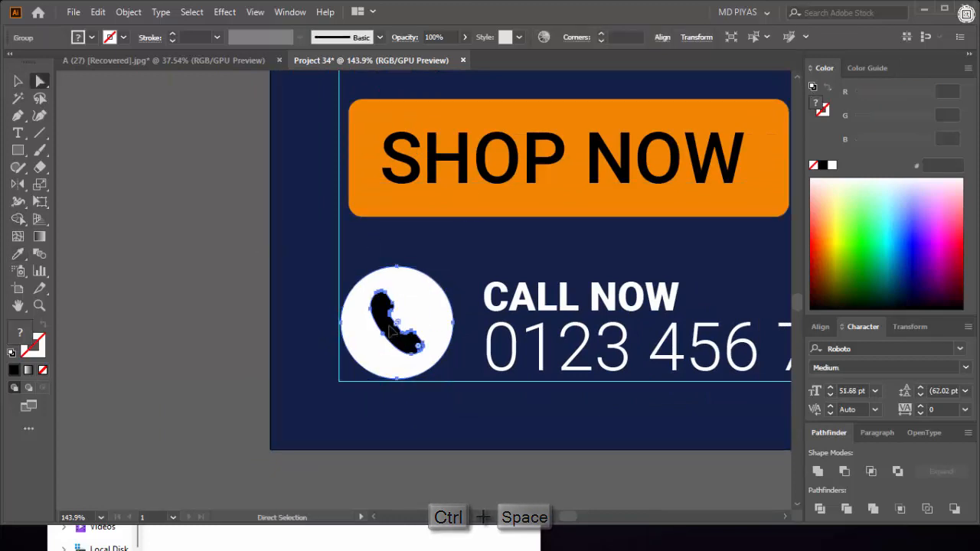
left_click(265, 288)
left_click(380, 310)
key("i")
left_click(371, 209)
key("v")
left_click(213, 232)
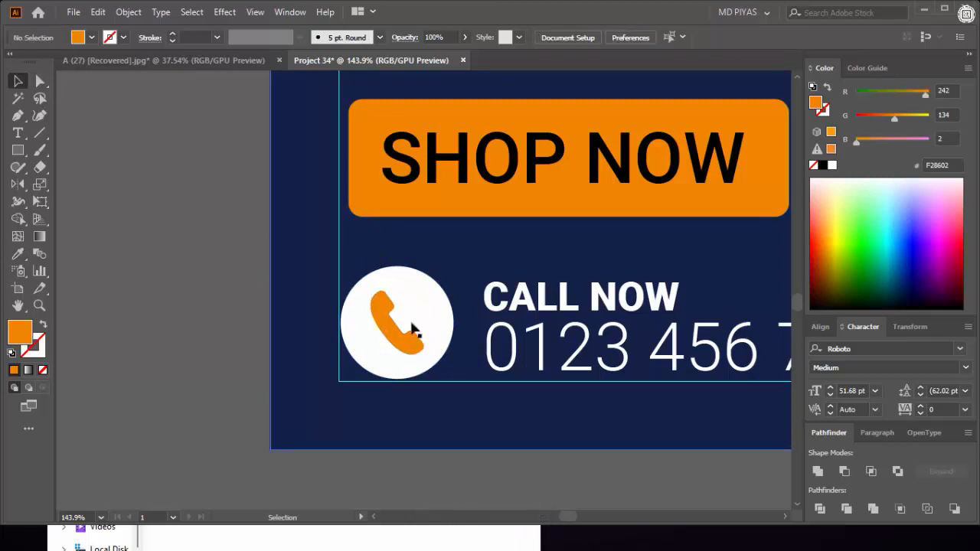
- Color the CALL NOW text with the SHOP NOW button's orange
left_click_drag(586, 302, 506, 302)
left_click_drag(623, 295, 682, 296)
key("t")
double_click(457, 307)
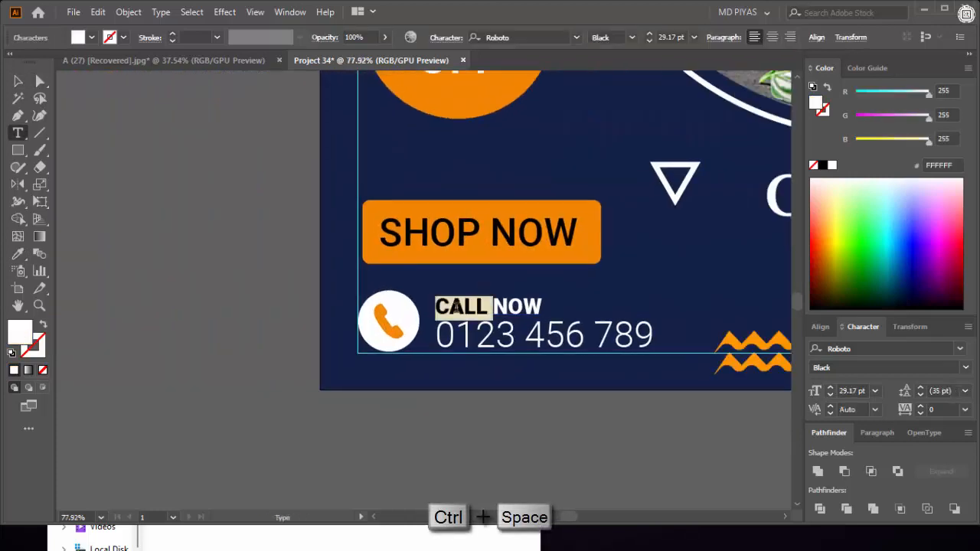
left_click(18, 253)
left_click(371, 207)
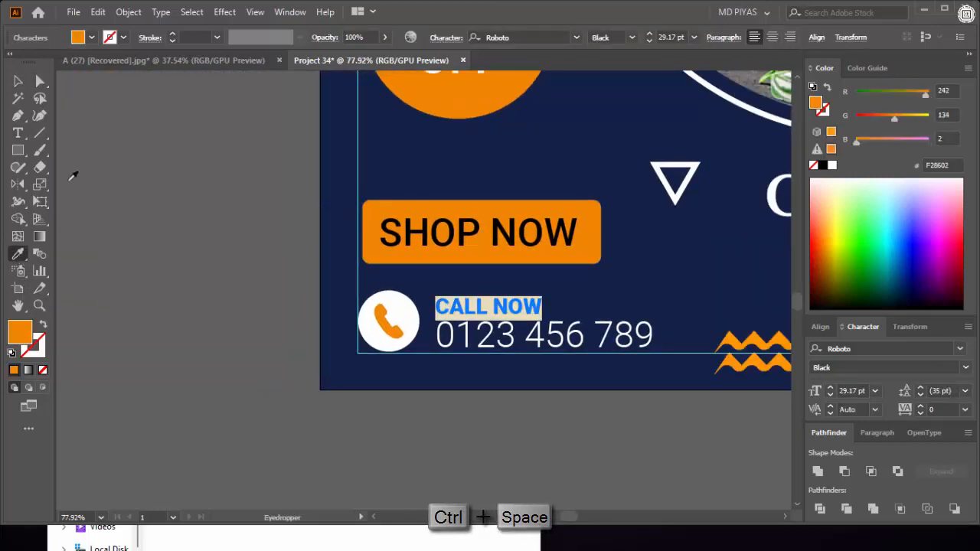
left_click(17, 81)
left_click(165, 213)
- Delete the reference design beside the artboard
left_click_drag(543, 286, 332, 257)
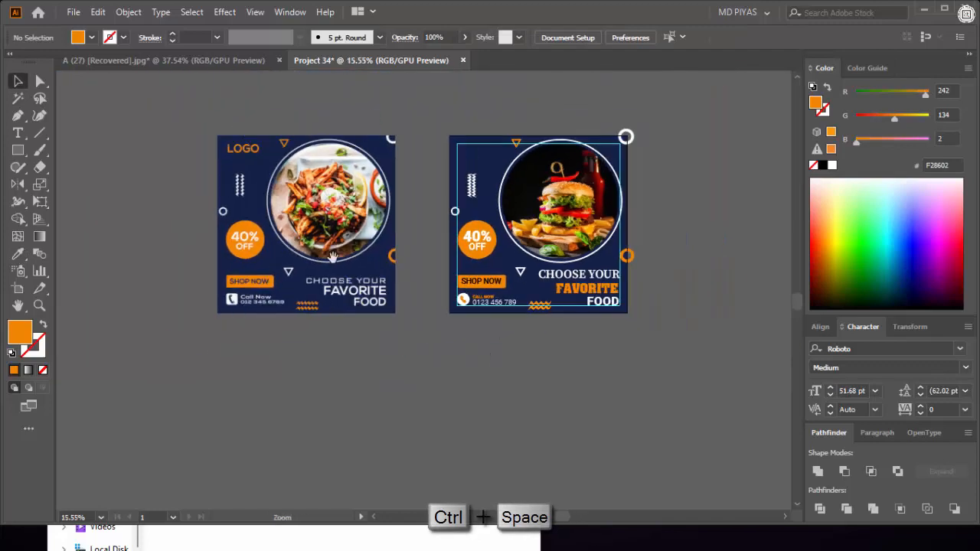
left_click(301, 266)
key("Delete")
- Cut the YOUR COMPANY logo from the A (27) document and paste it into Project 34
left_click(257, 61)
left_click_drag(264, 246, 312, 261)
double_click(238, 245)
double_click(318, 230)
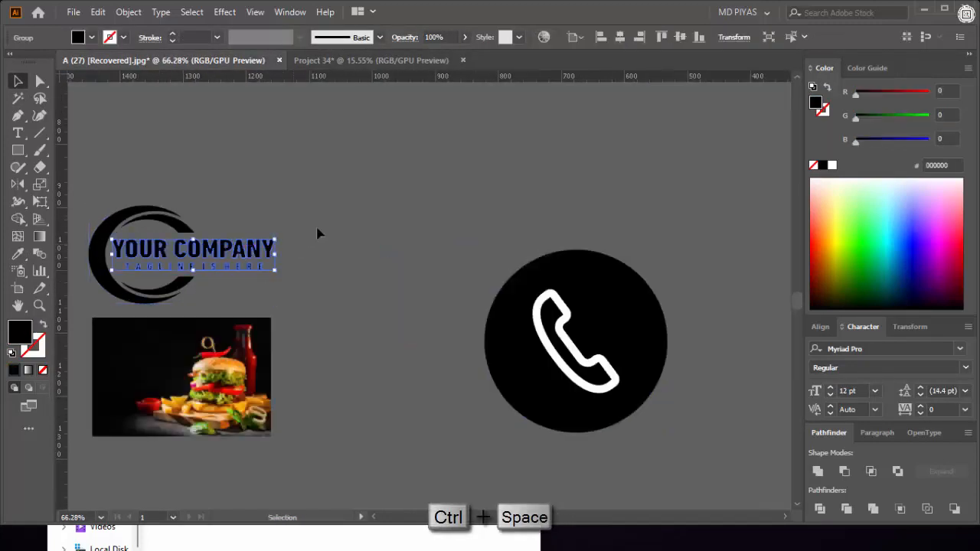
left_click(319, 230)
left_click_drag(101, 313, 95, 309)
key("ctrl+x")
left_click(383, 63)
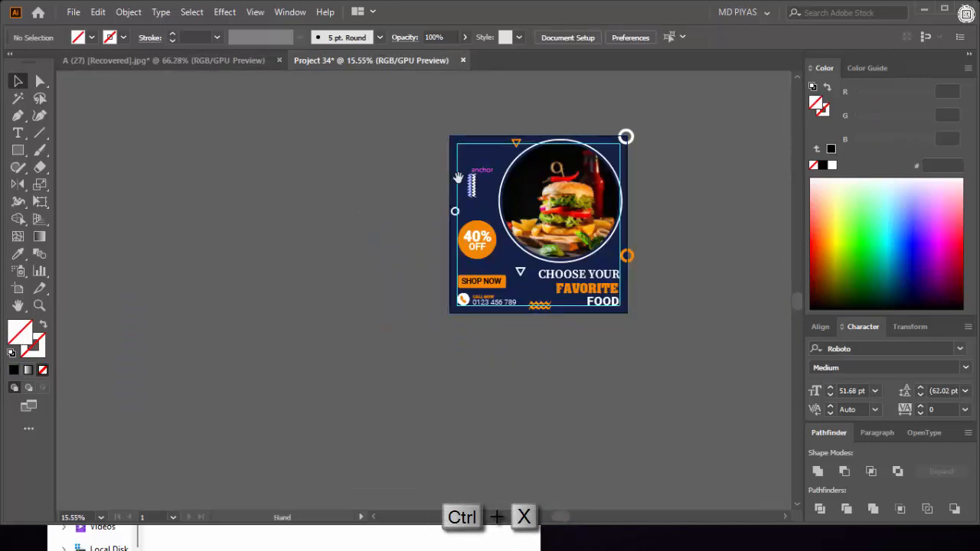
left_click_drag(459, 165, 540, 149)
left_click_drag(539, 148, 463, 272)
key("ctrl+v")
- Scale the logo down and fit it into the upper-left corner of the artboard's margin guides
left_click_drag(541, 320, 439, 267)
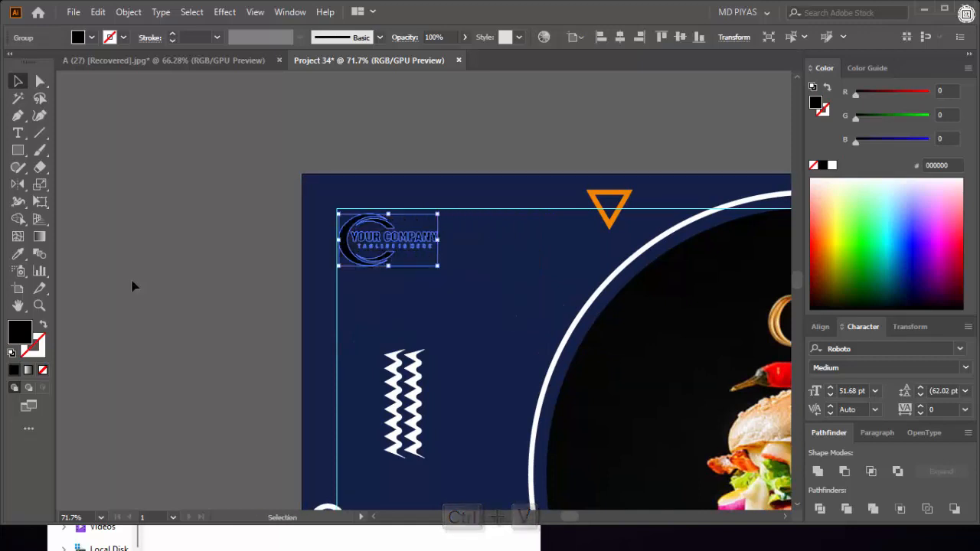
left_click(132, 284)
left_click_drag(342, 250, 544, 246)
left_click_drag(343, 231, 336, 231)
left_click_drag(354, 190, 354, 175)
left_click(282, 220)
- Color the logo's curved arcs with the orange of the 40% OFF badge
key("a")
left_click(333, 207)
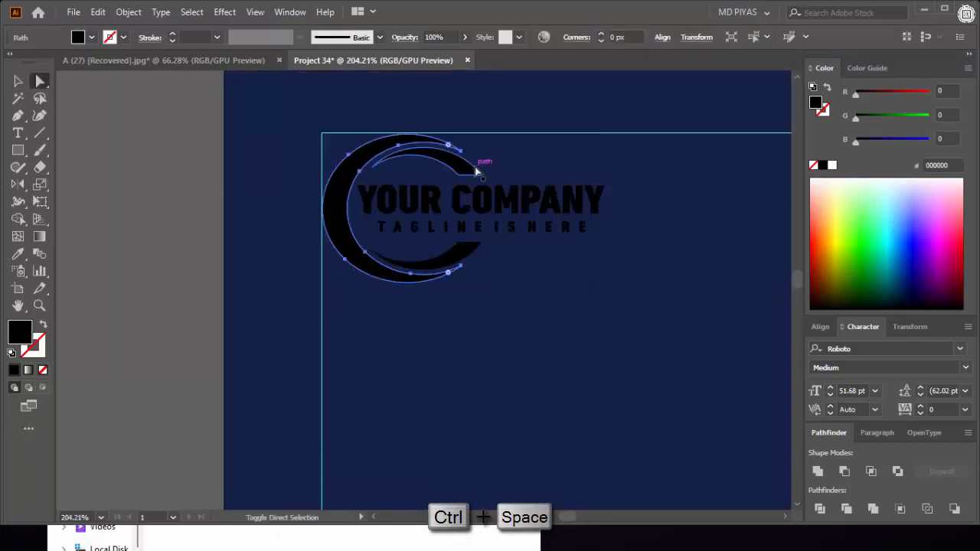
left_click(473, 169, "shift")
left_click(465, 250, "shift")
left_click_drag(429, 244, 344, 315)
left_click_drag(400, 222, 306, 268)
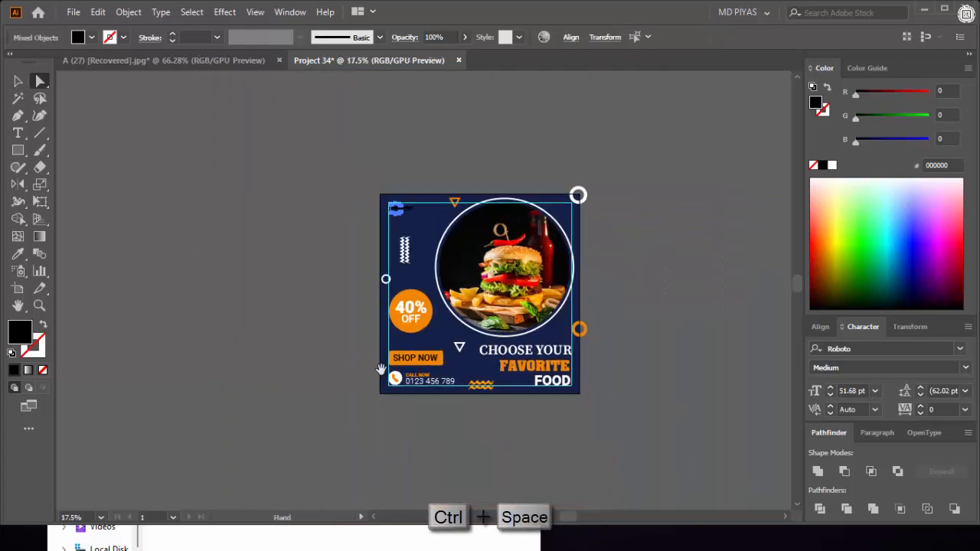
left_click_drag(450, 324, 598, 322)
left_click(327, 224)
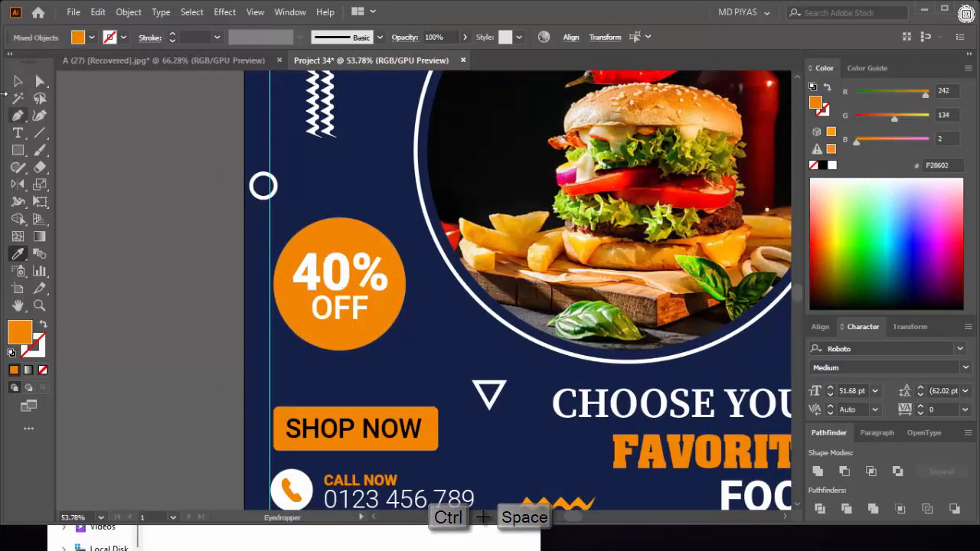
left_click(18, 82)
left_click(120, 164)
- Color all letters of the logo's YOUR COMPANY name and its tagline white
left_click_drag(367, 220, 328, 422)
left_click_drag(311, 187, 387, 201)
left_click(192, 220)
left_click(171, 219, "shift")
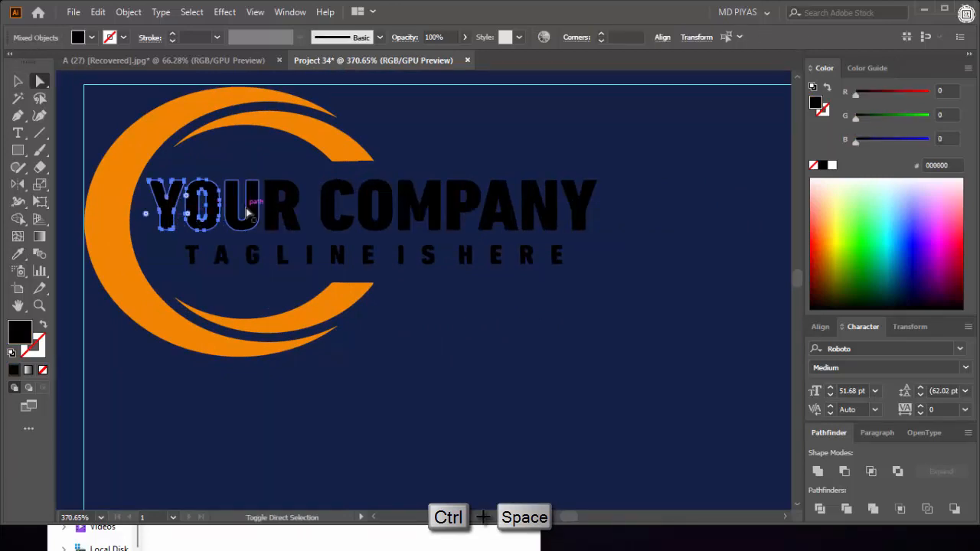
left_click(280, 213, "shift")
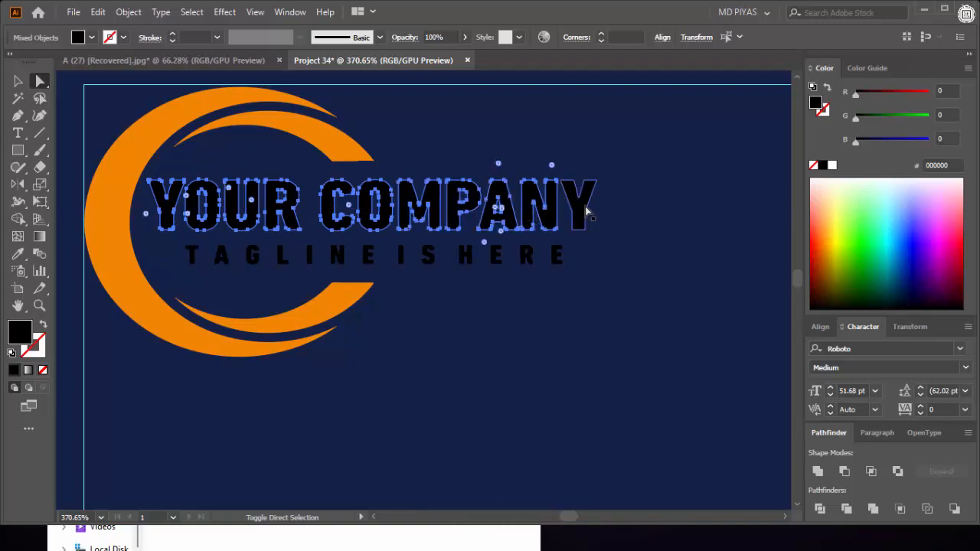
key("ctrl+space")
left_click(339, 255)
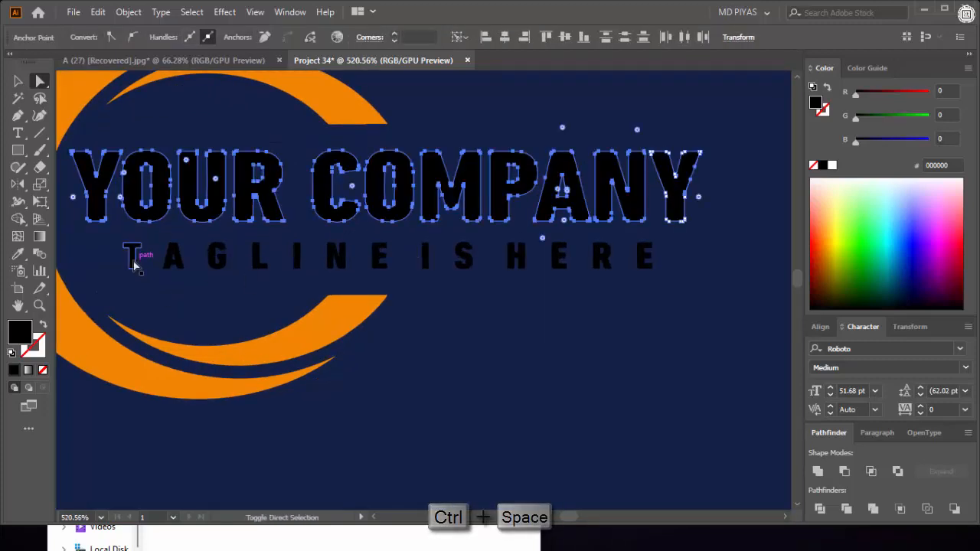
key("ctrl+y")
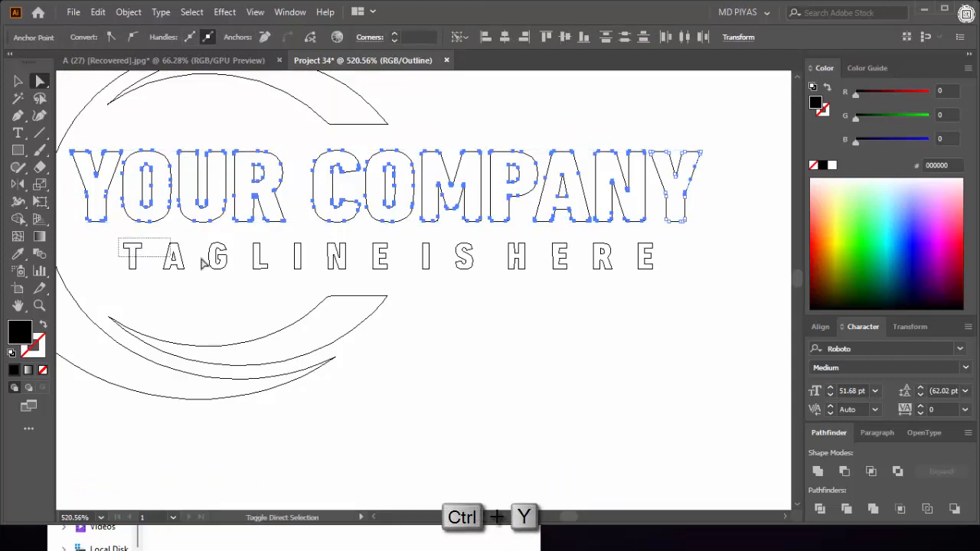
left_click_drag(665, 276, 664, 279)
key("ctrl+y")
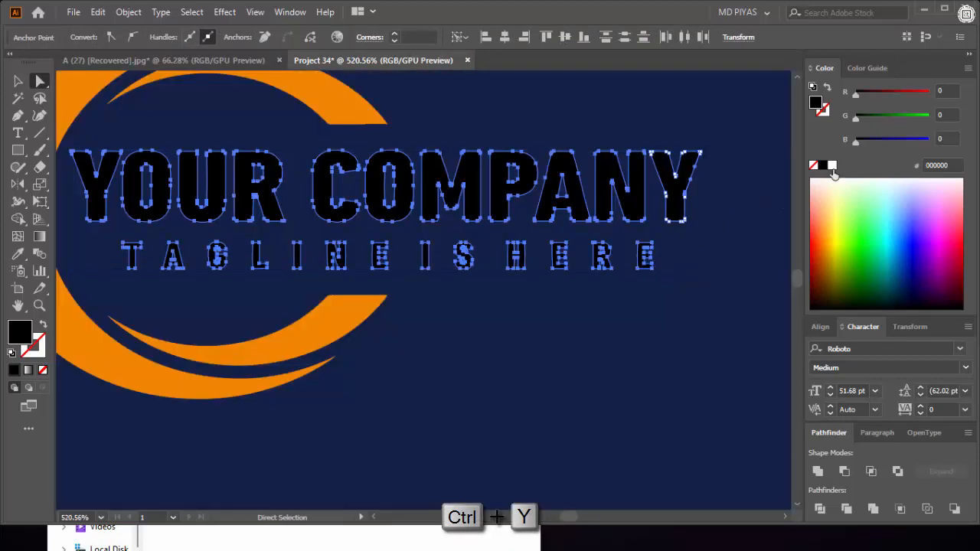
left_click(832, 166)
key("ctrl+shift+a")
key("ctrl+0")
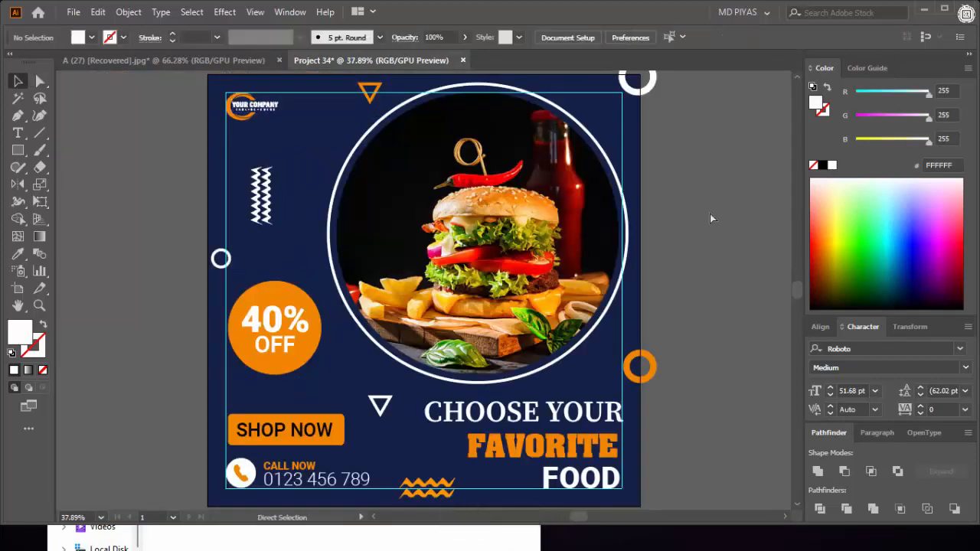
- Enlarge the logo slightly, keeping it in the upper-left corner of the margin guides
key("ctrl+space")
left_click_drag(221, 116, 335, 164)
left_click_drag(348, 104, 413, 275)
left_click(346, 215)
key("ctrl+shift+a")
- Hide the guides and group all elements of the design
key("ctrl+semicolon")
key("ctrl+0")
key("ctrl+space")
left_click_drag(467, 235, 479, 234)
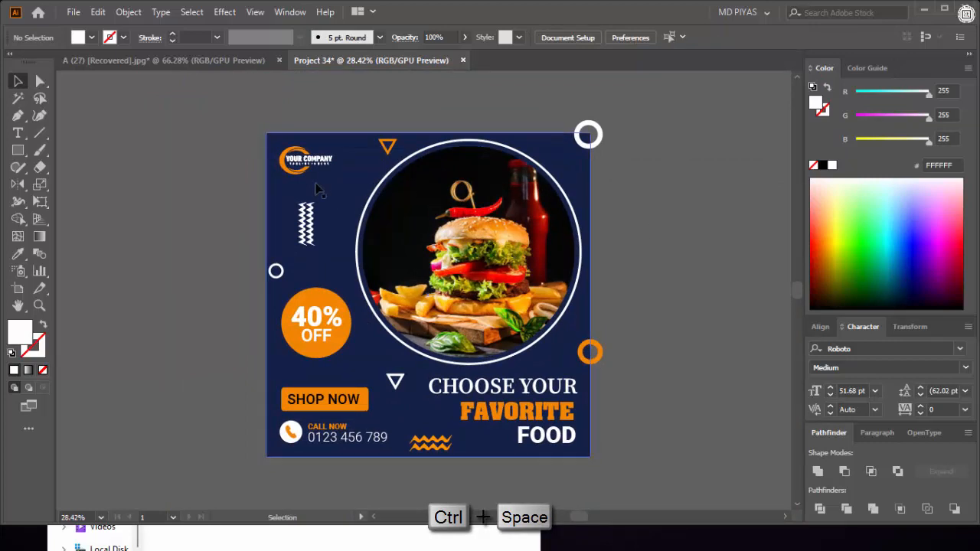
left_click_drag(222, 98, 602, 469)
key("ctrl+g")
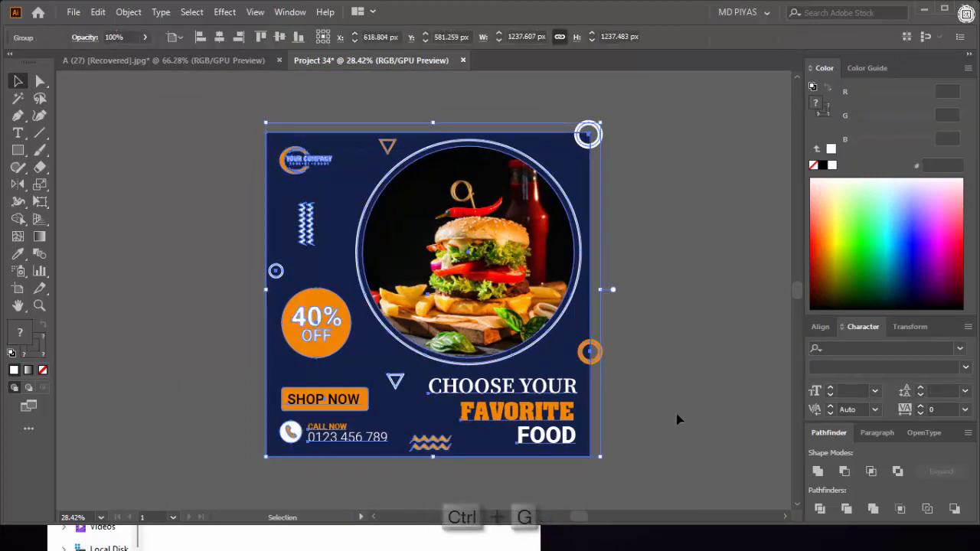
left_click(676, 419)
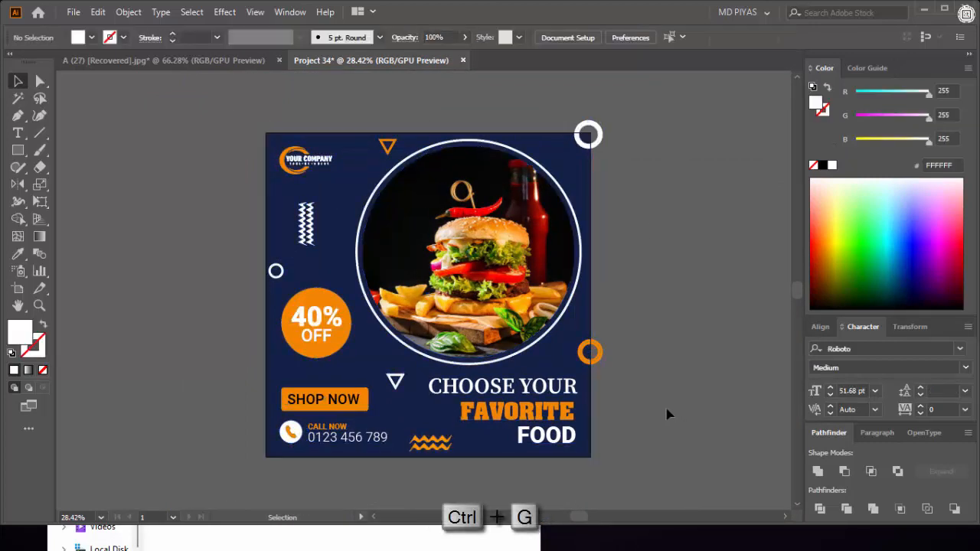
- Draw a white rectangle the size of the artboard and center it horizontally and vertically on the artboard
left_click(655, 384)
left_click(457, 305)
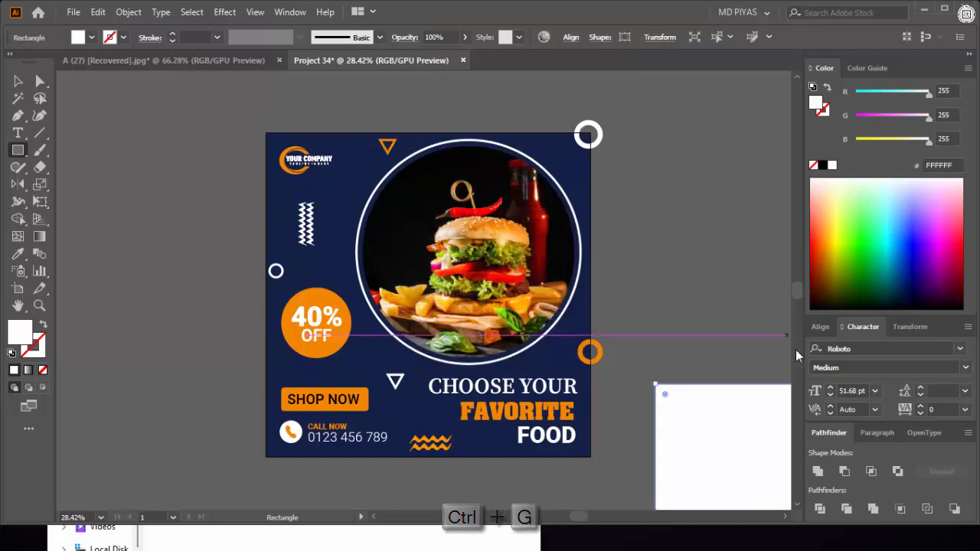
key("v")
left_click(820, 326)
left_click(843, 322)
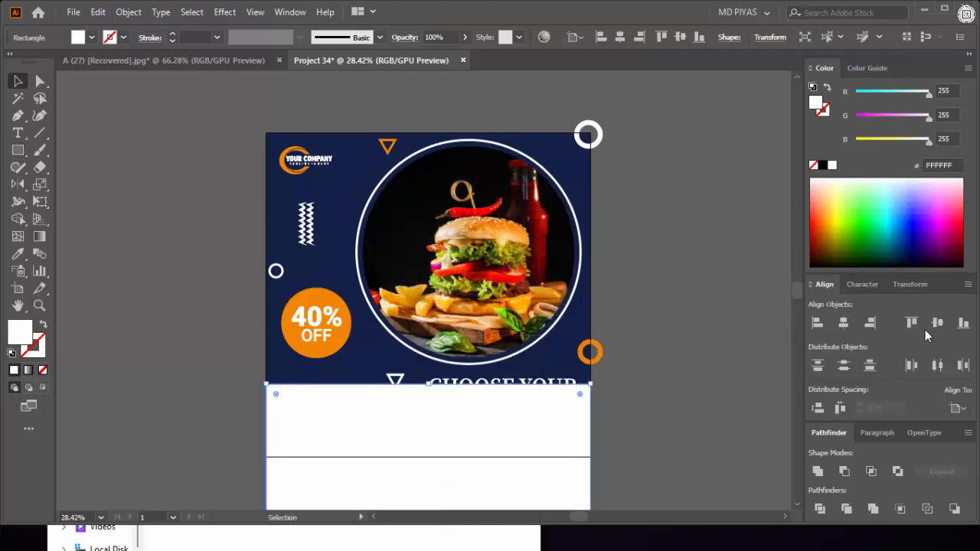
left_click(937, 322)
- Clip the entire design to the white artboard-sized rectangle with a clipping mask
left_click(669, 196)
key("ctrl+a")
right_click(359, 245)
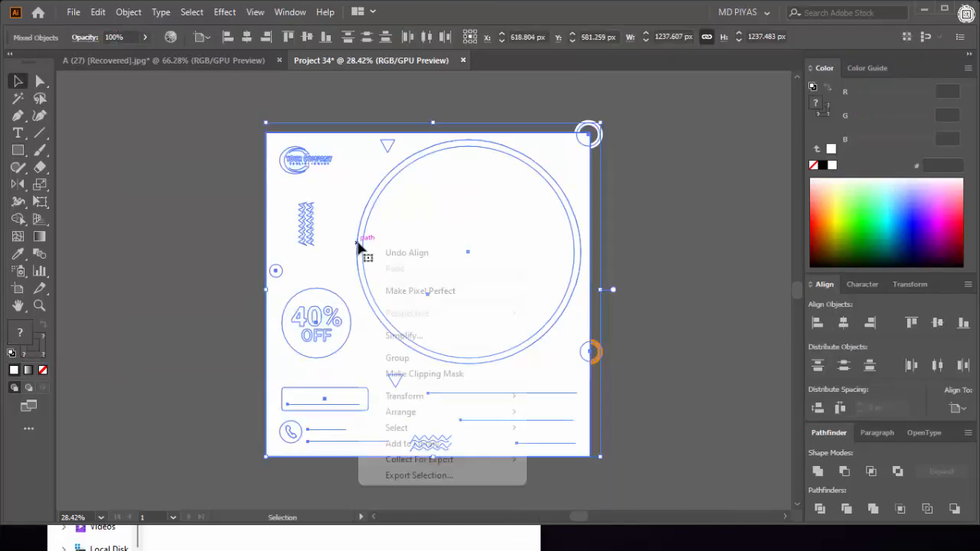
left_click(437, 379)
left_click(720, 246)
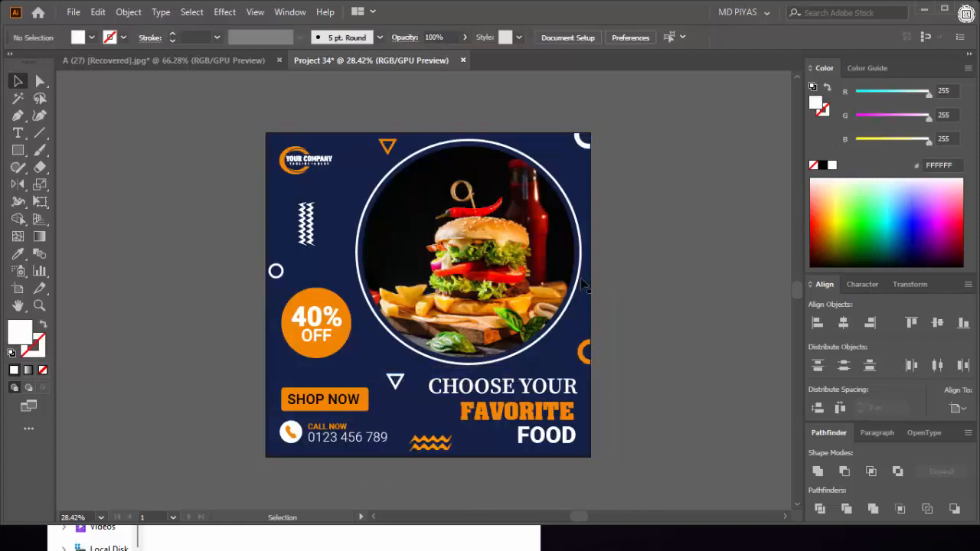
- Examine the whole trimmed burger design, enlarged and centered in full-screen mode
key("f")
key("f")
key("ctrl+0")
left_click_drag(535, 287, 491, 296)
scroll(728, 201, "up", 1)
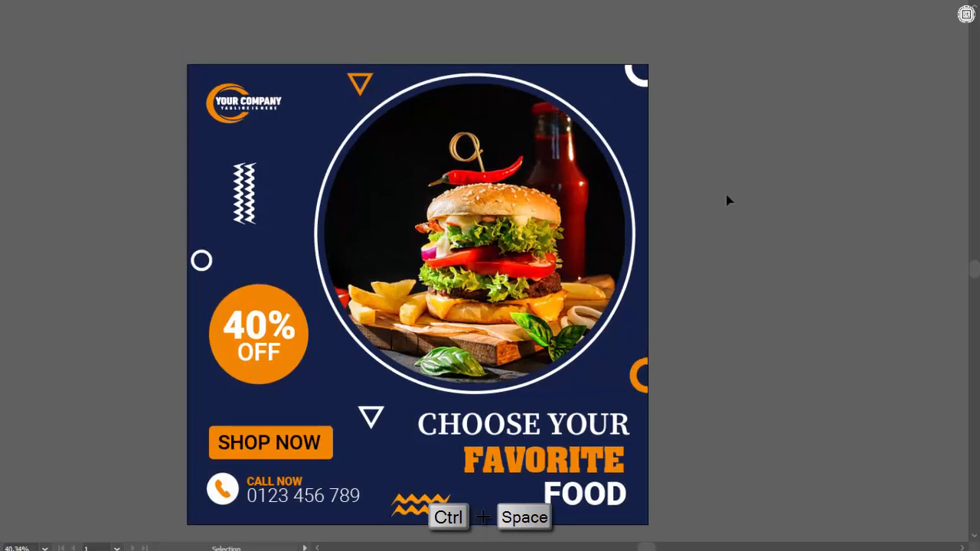
right_click(704, 196)
left_click_drag(705, 197, 763, 182)
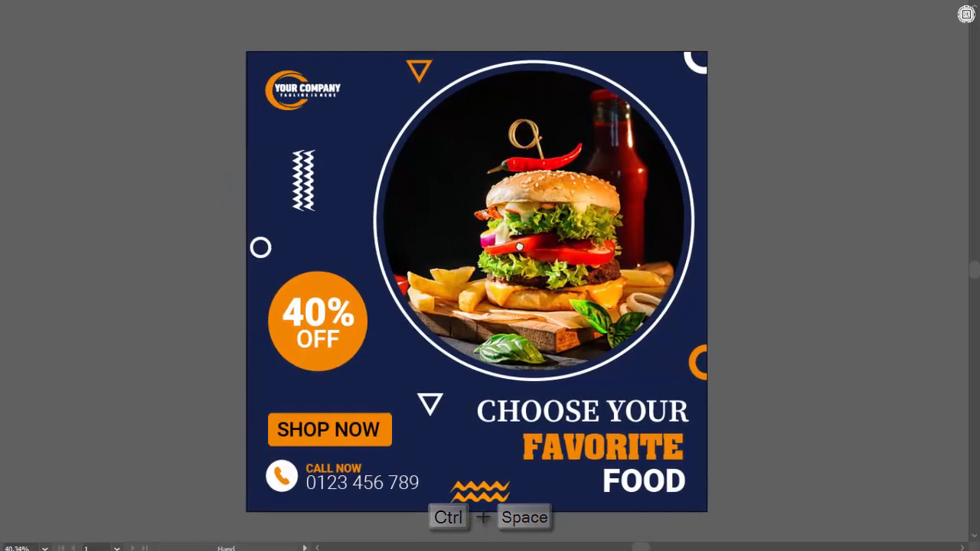
scroll(802, 167, "down", 1)
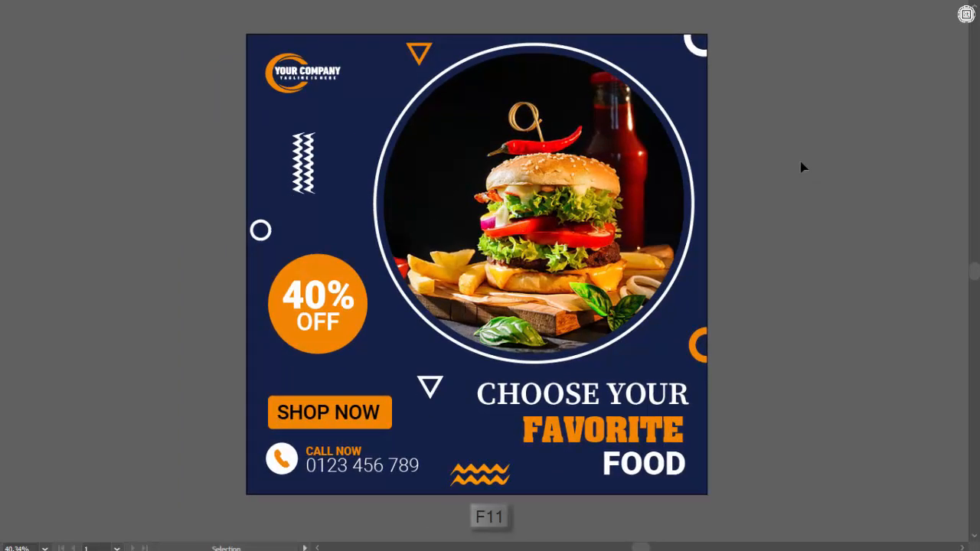